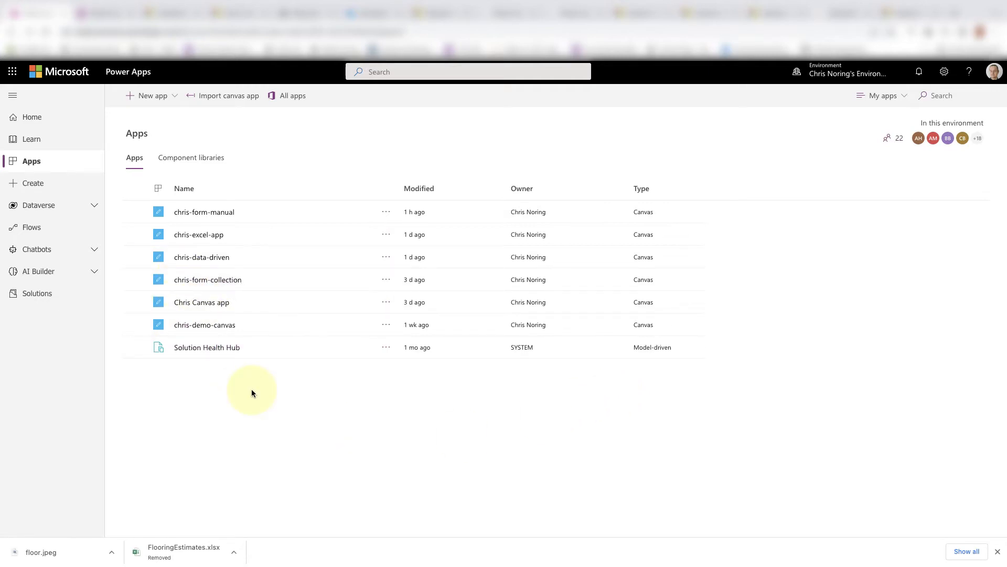
# Step: Create a blank canvas app named chris-demo-forms in Tablet format
pyautogui.click(160, 101)
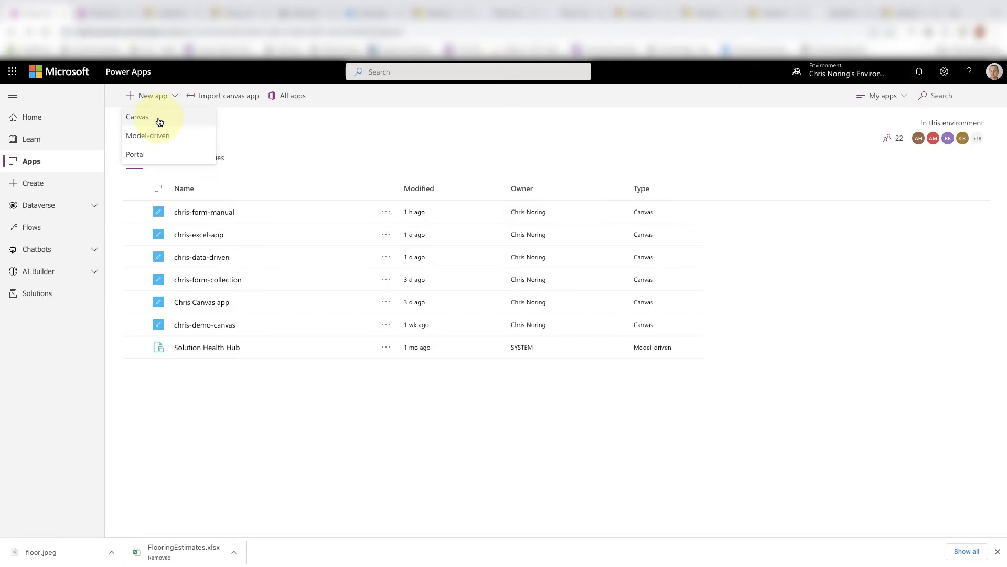
pyautogui.click(56, 121)
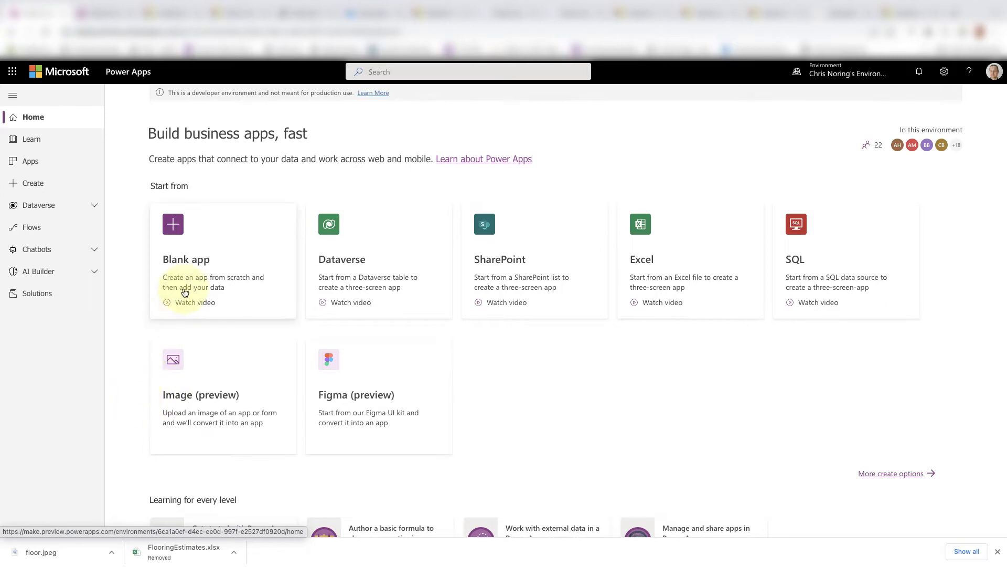
pyautogui.click(191, 277)
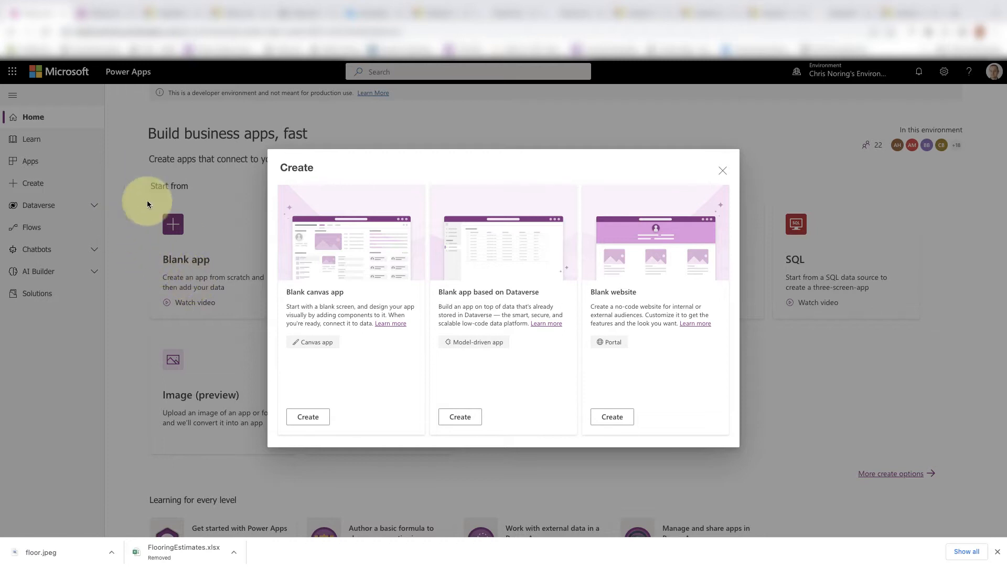
pyautogui.click(308, 417)
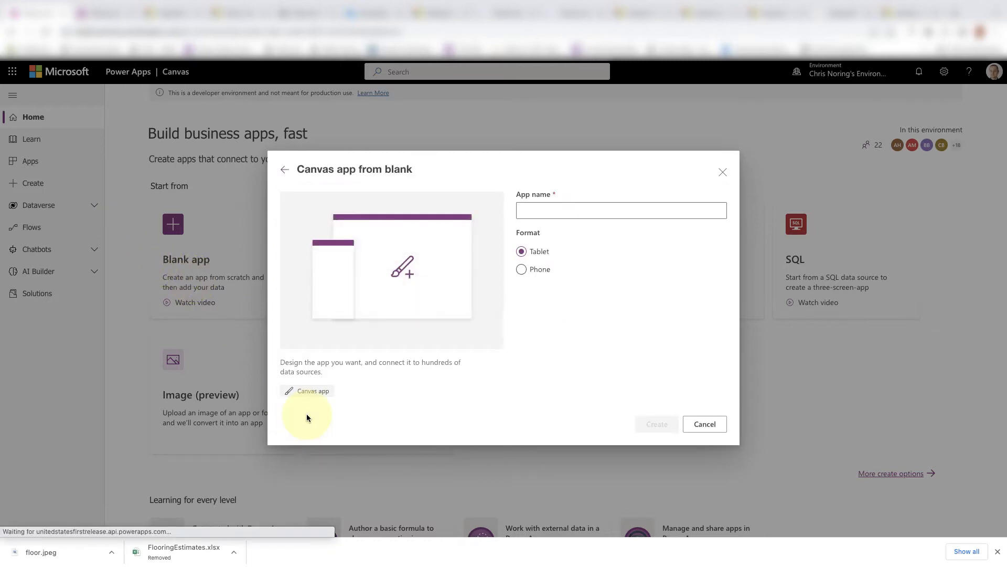
pyautogui.click(555, 211)
pyautogui.write('chris-')
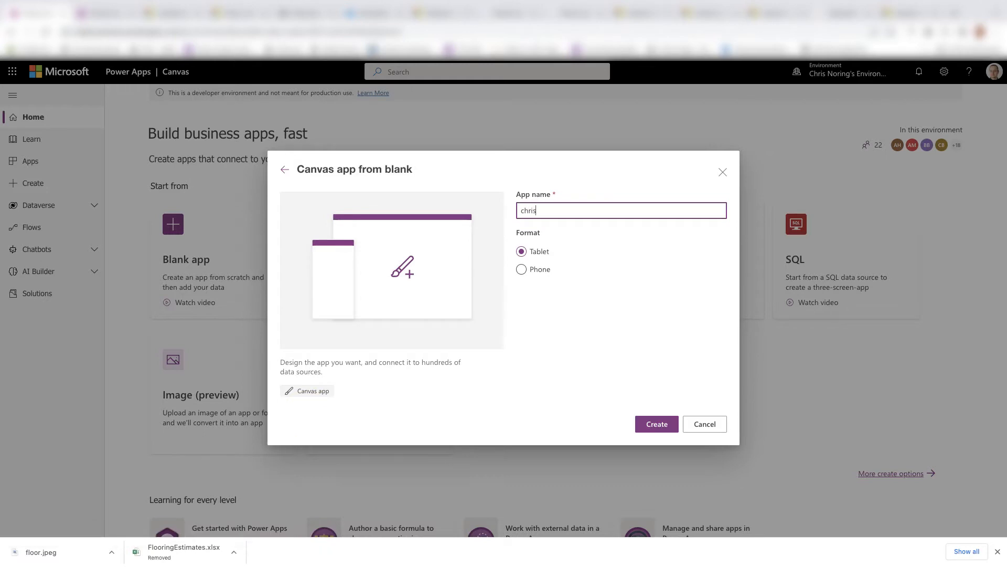
pyautogui.write('demo-forms')
pyautogui.click(654, 426)
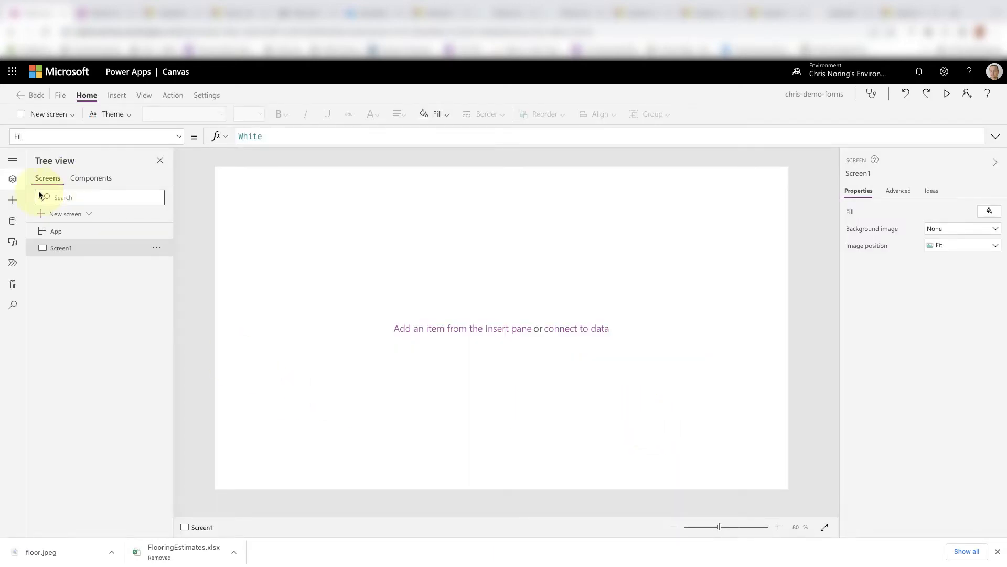
# Step: Connect the app to the FlooringEstimates table of the Excel file stored in OneDrive for Business
pyautogui.click(14, 224)
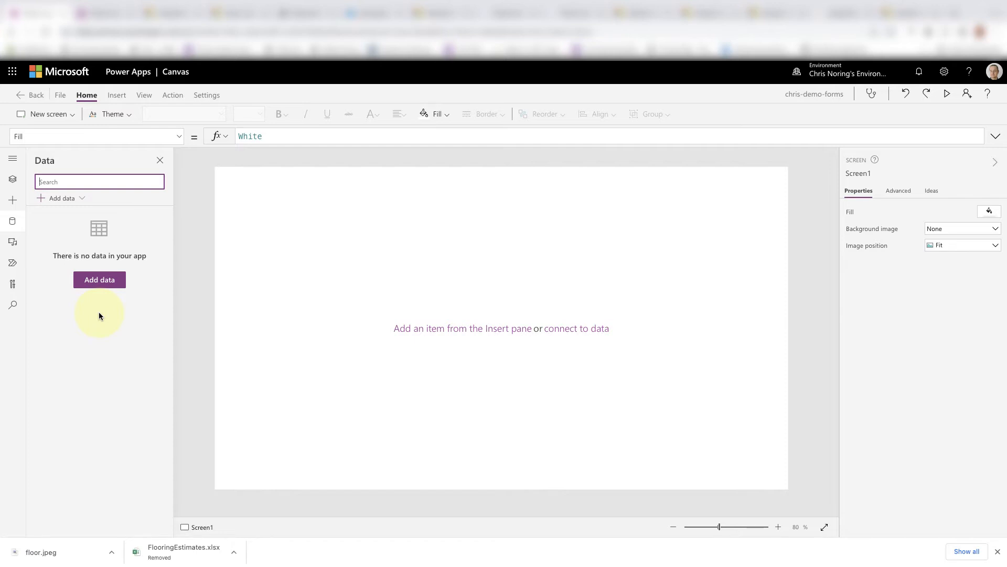
pyautogui.click(91, 287)
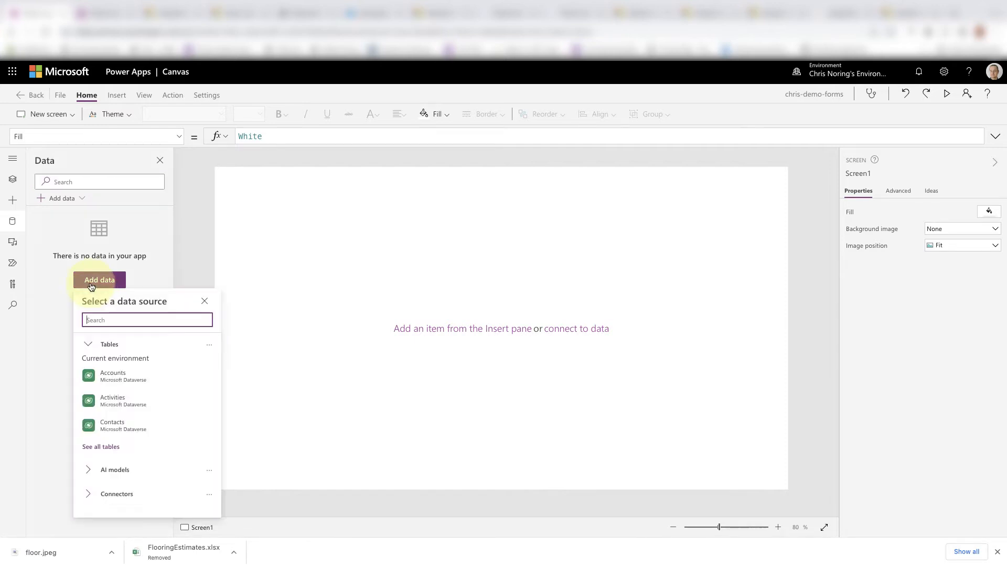
pyautogui.write('drive')
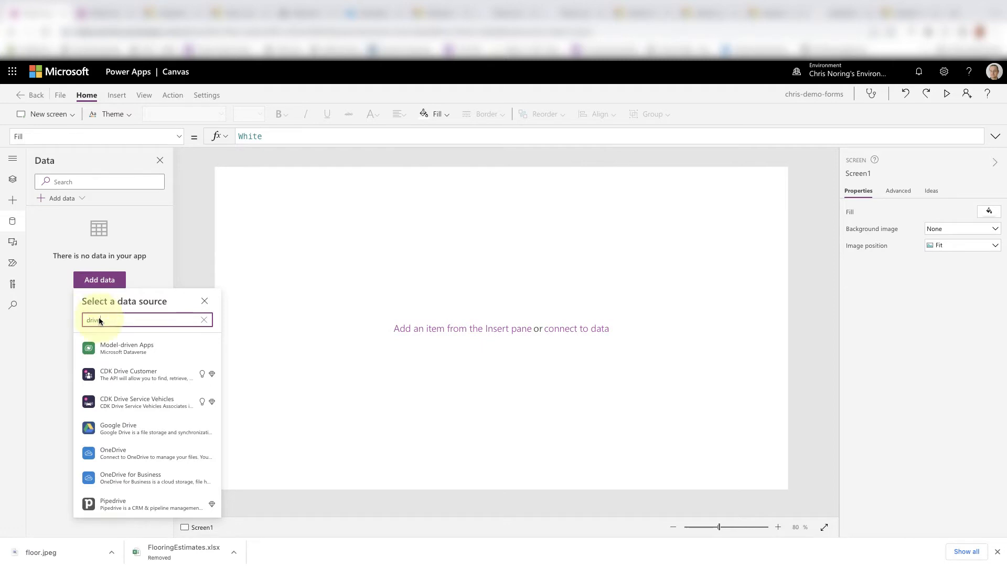
pyautogui.moveTo(124, 474)
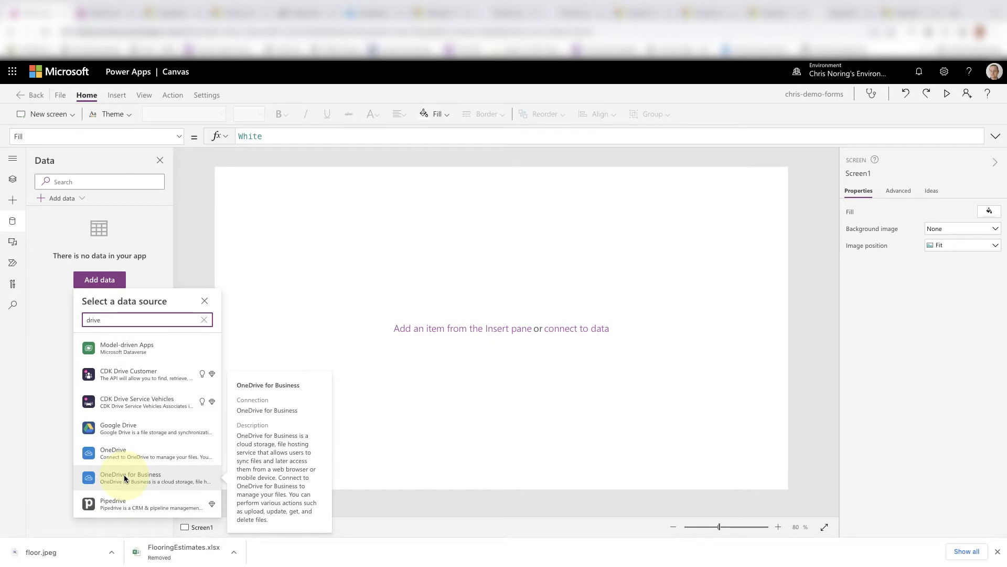
pyautogui.click(124, 477)
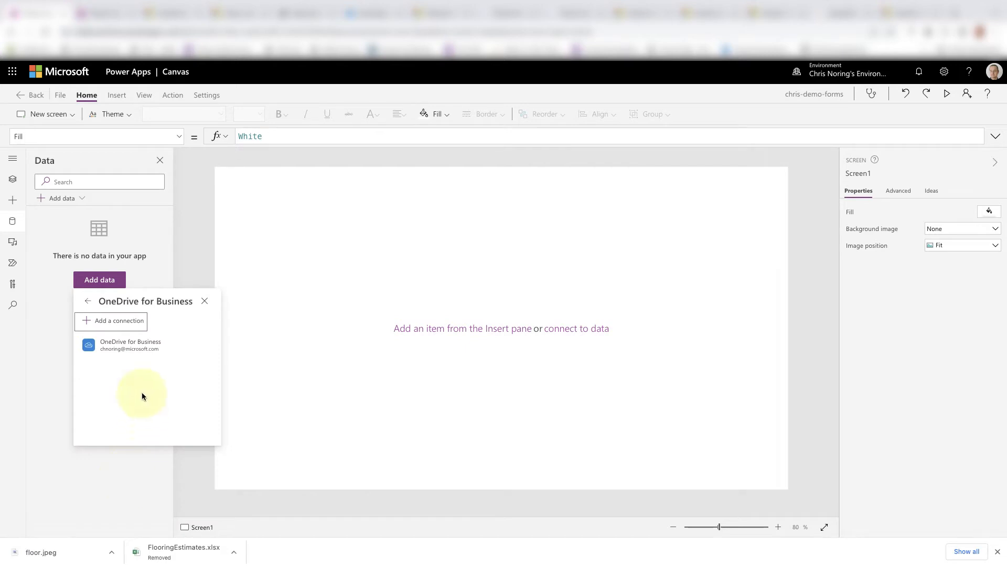
pyautogui.click(131, 342)
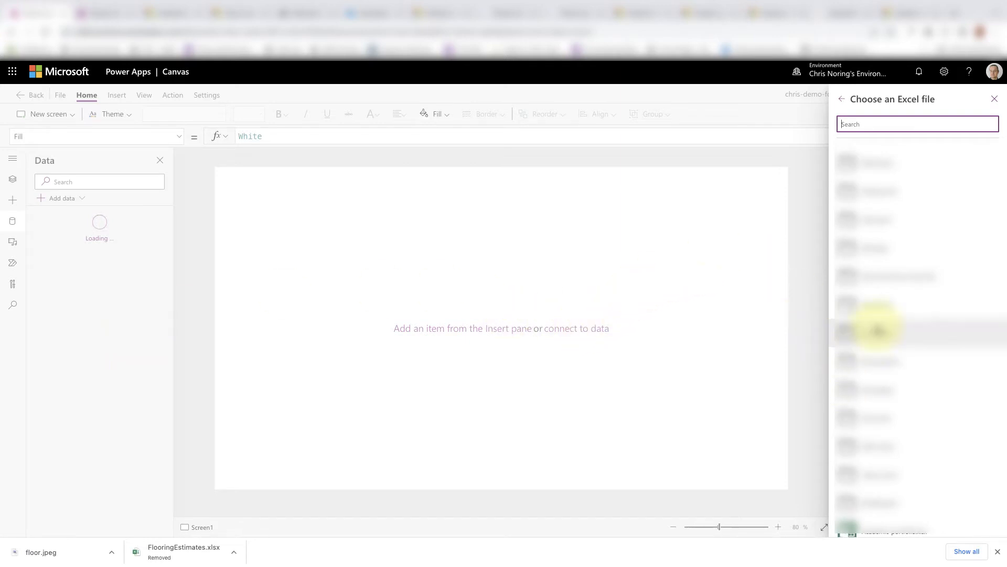
pyautogui.click(877, 331)
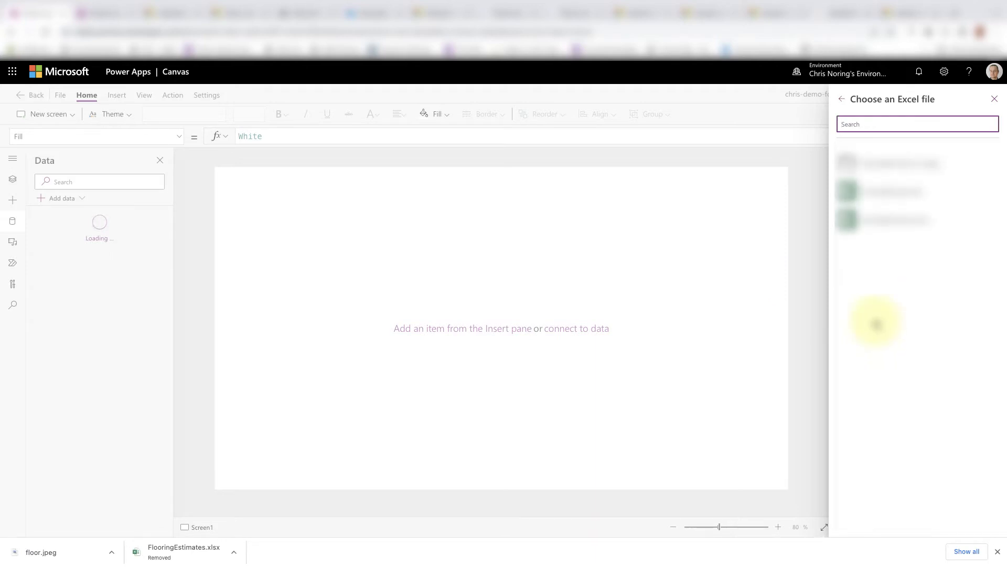
pyautogui.click(876, 221)
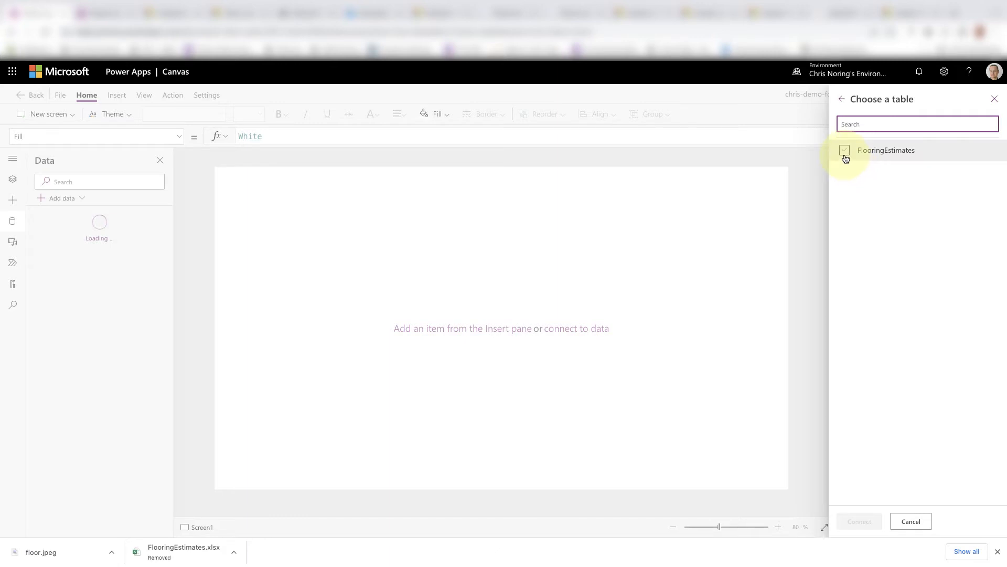
pyautogui.click(845, 151)
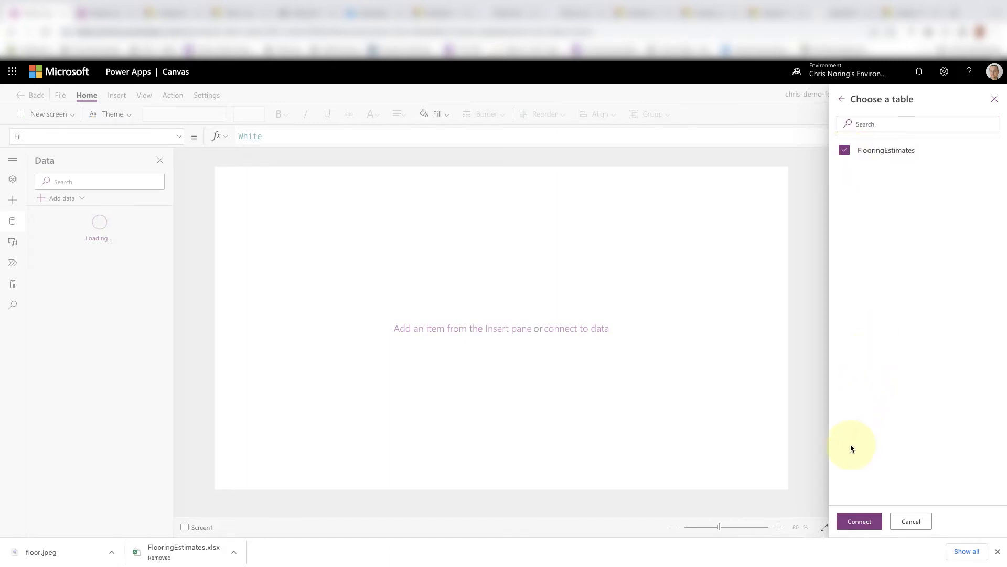
pyautogui.click(858, 521)
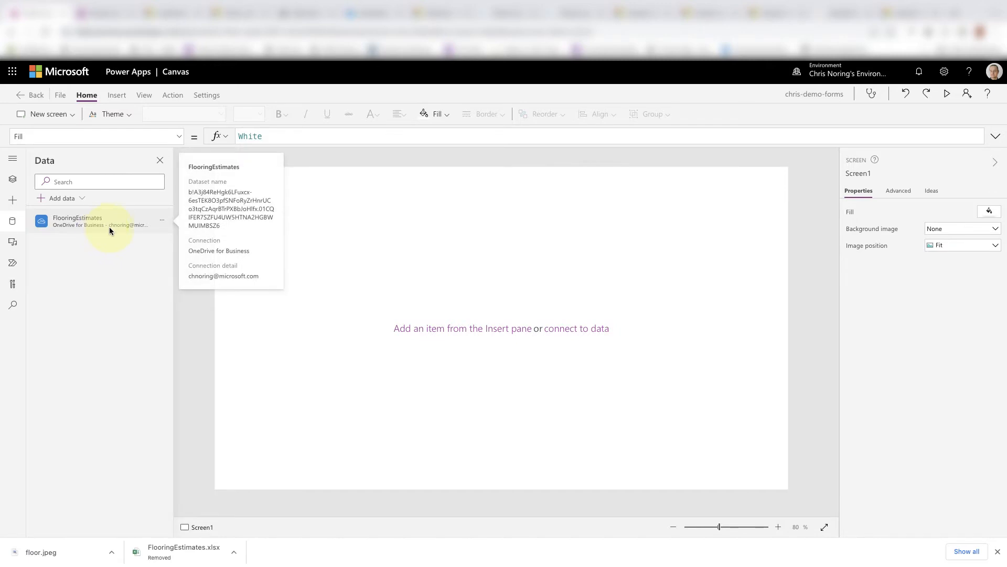
# Step: Insert a vertical gallery on Screen1, place it at about X 20, Y 16 and enlarge it to about 1337 by 720
pyautogui.click(13, 199)
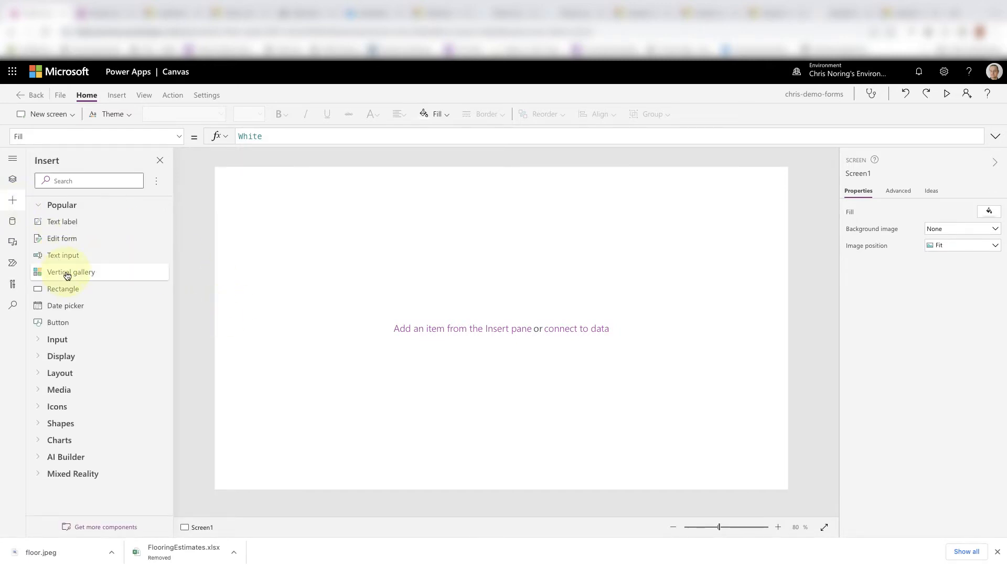
pyautogui.moveTo(68, 276); pyautogui.dragTo(319, 215)
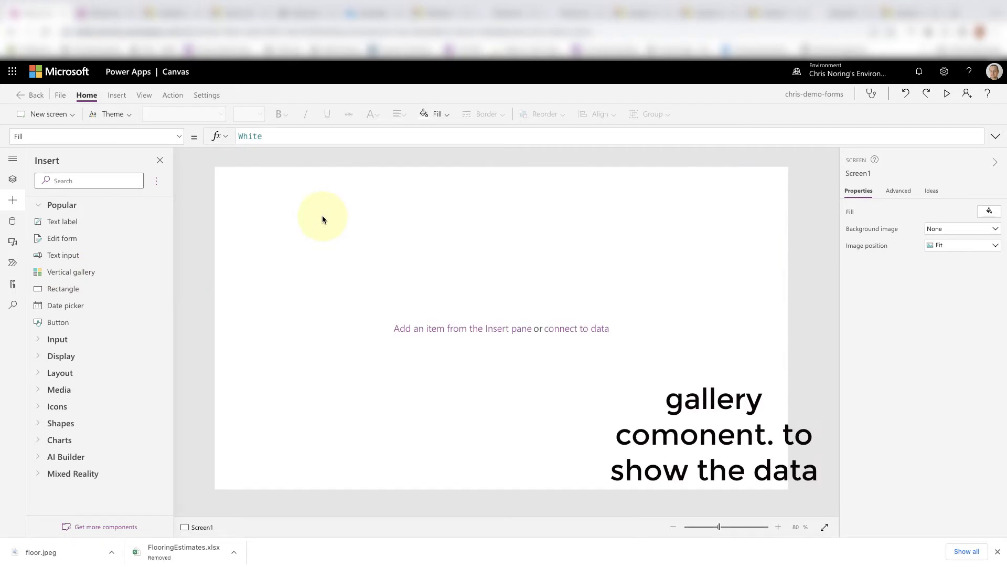
pyautogui.click(401, 215)
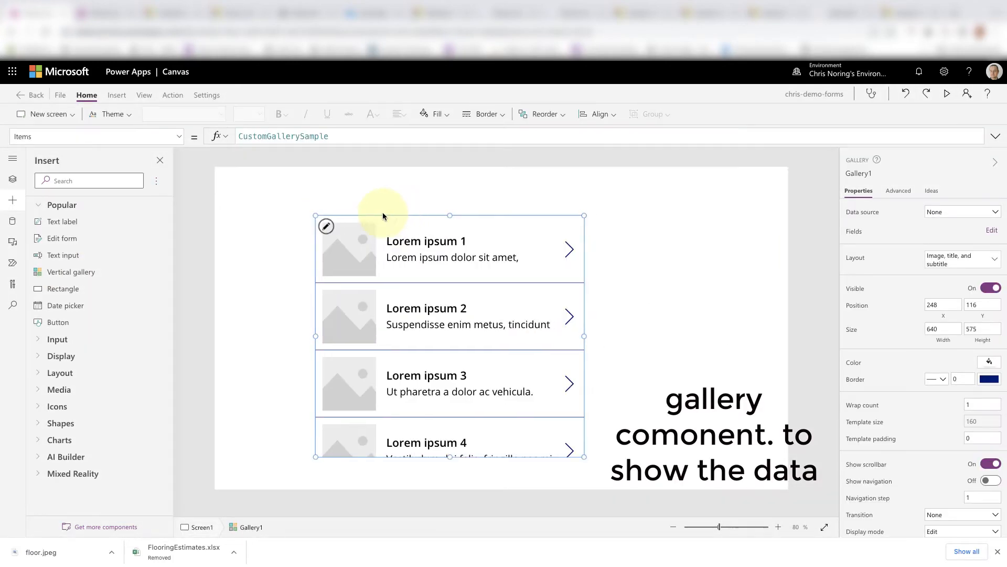
pyautogui.moveTo(383, 216); pyautogui.dragTo(329, 184)
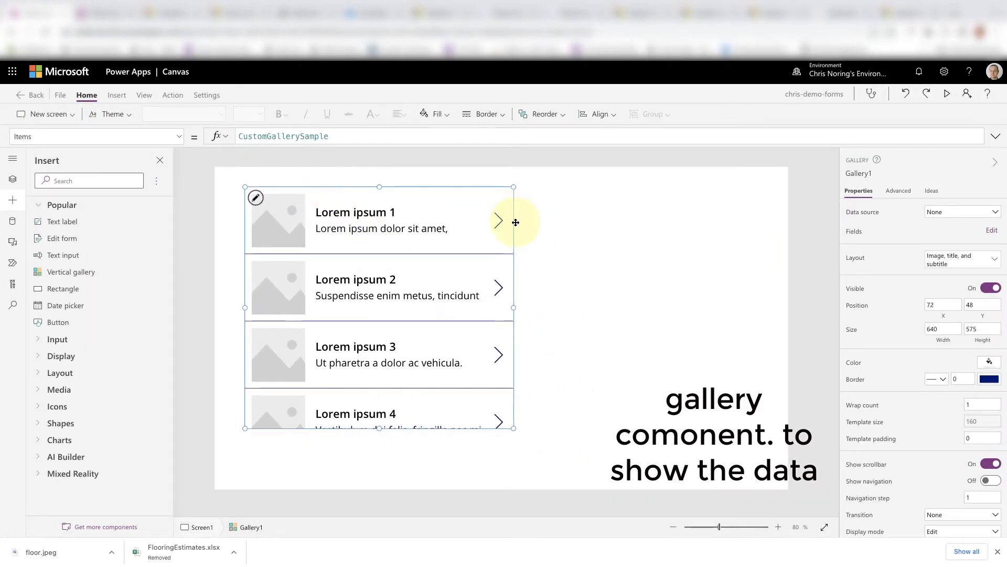
pyautogui.moveTo(513, 252); pyautogui.dragTo(497, 211)
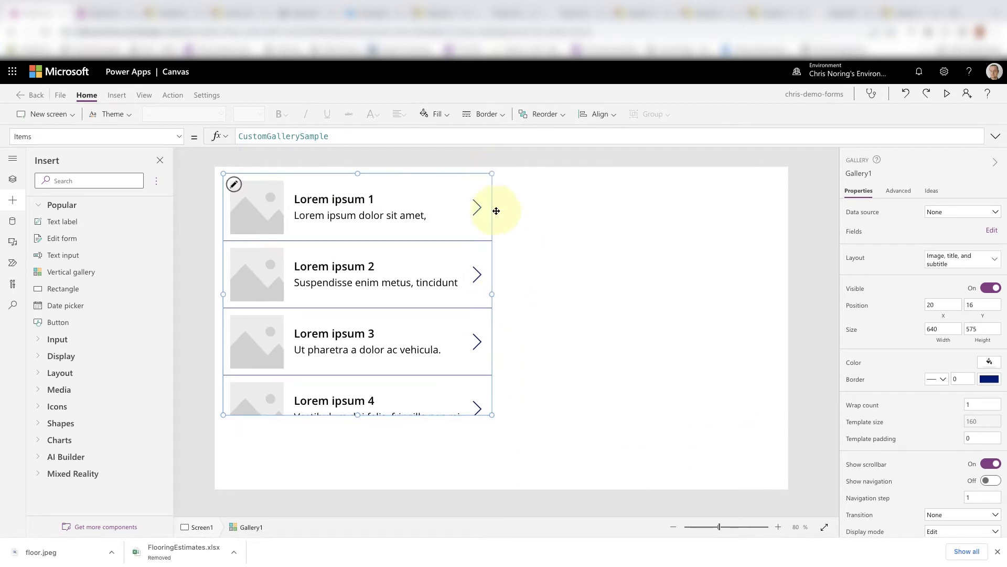
pyautogui.moveTo(492, 294); pyautogui.dragTo(782, 294)
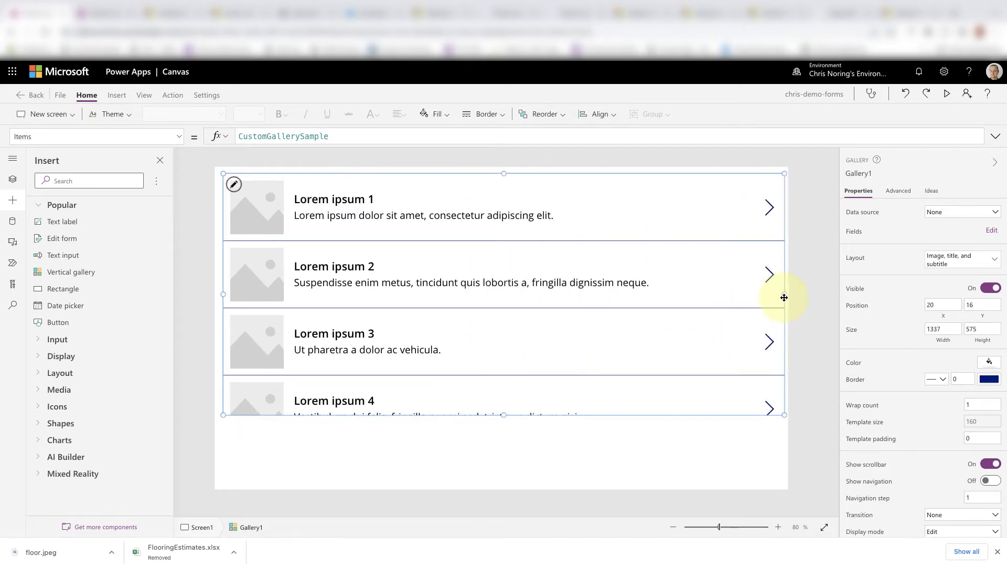
pyautogui.click(607, 205)
pyautogui.click(632, 187)
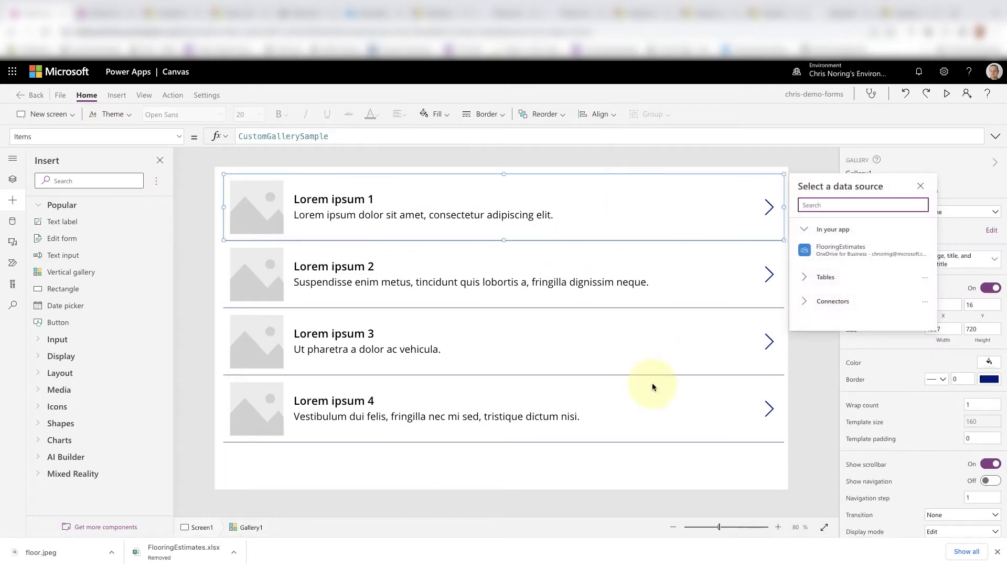
pyautogui.click(683, 466)
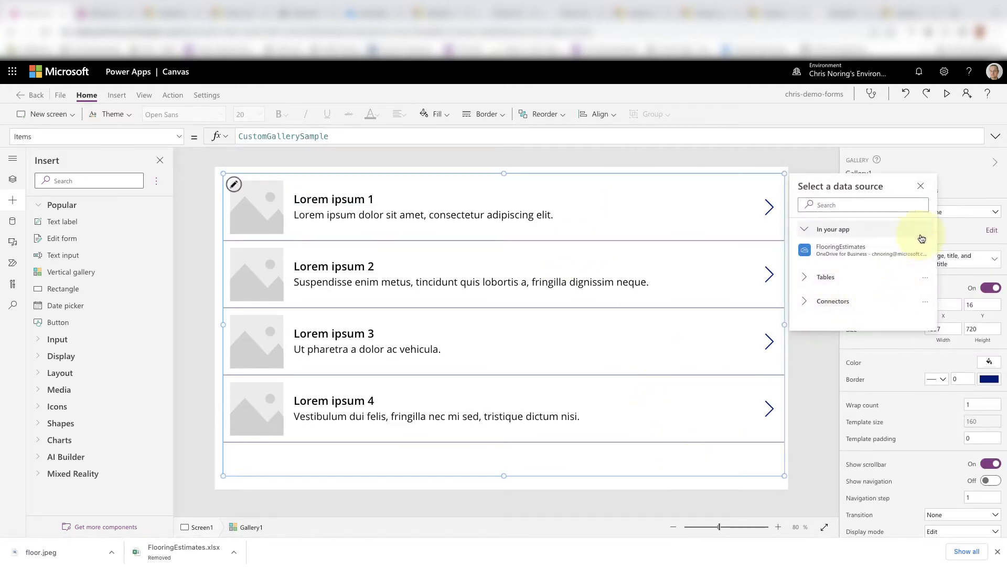
pyautogui.click(957, 180)
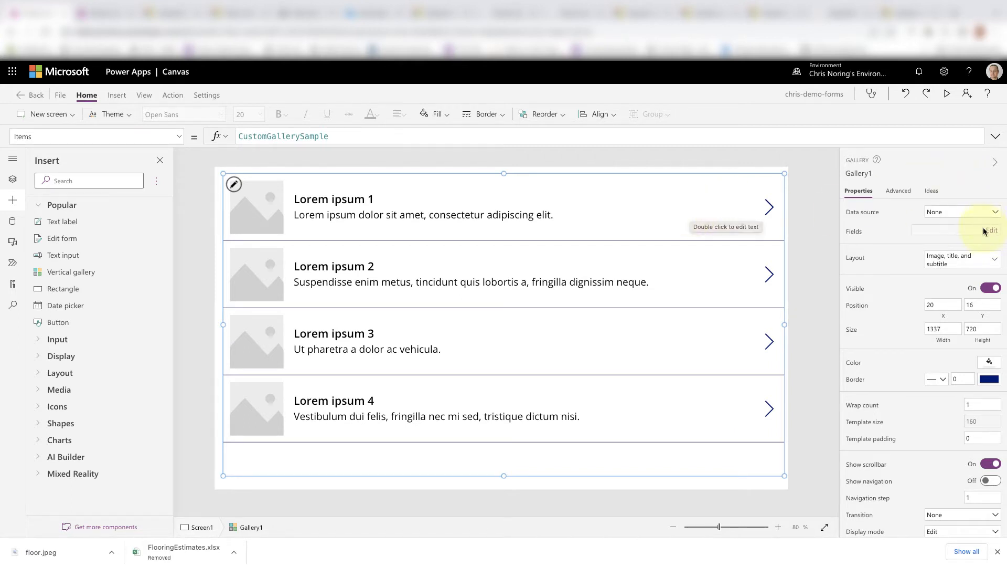
pyautogui.click(731, 195)
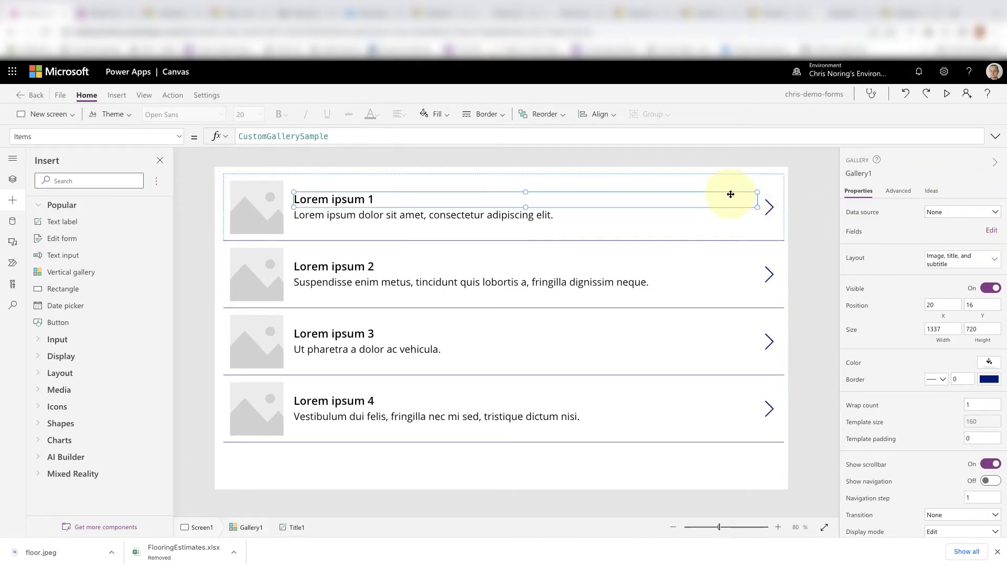
pyautogui.click(735, 181)
pyautogui.click(805, 380)
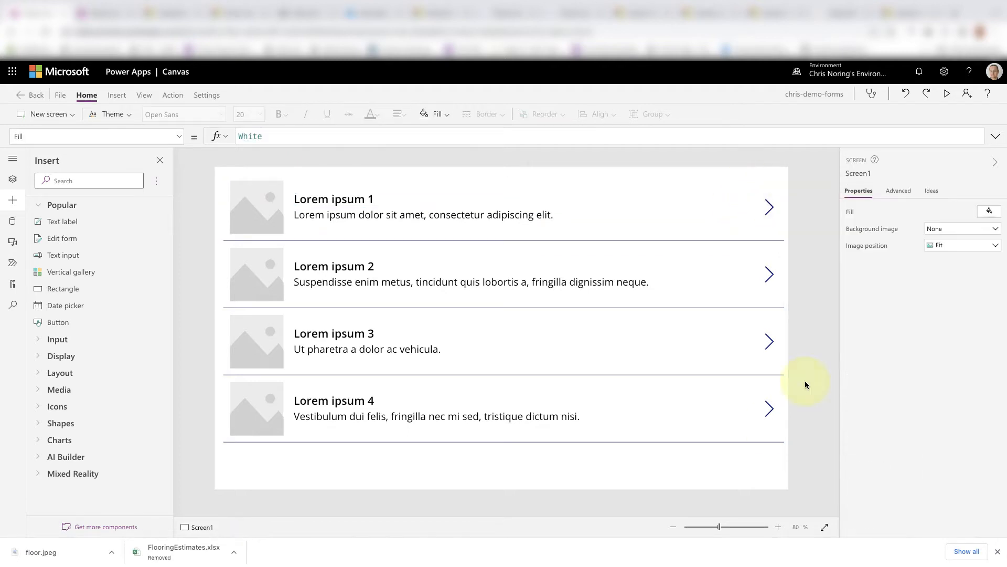
# Step: Set the gallery's data source to FlooringEstimates and review its image, subtitle and title field mapping
pyautogui.click(768, 189)
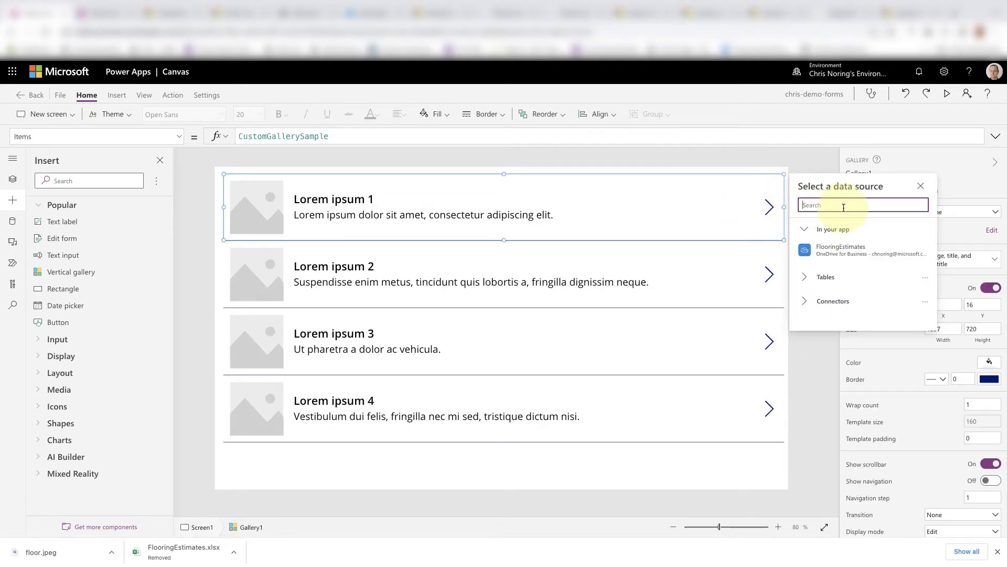
pyautogui.moveTo(828, 250)
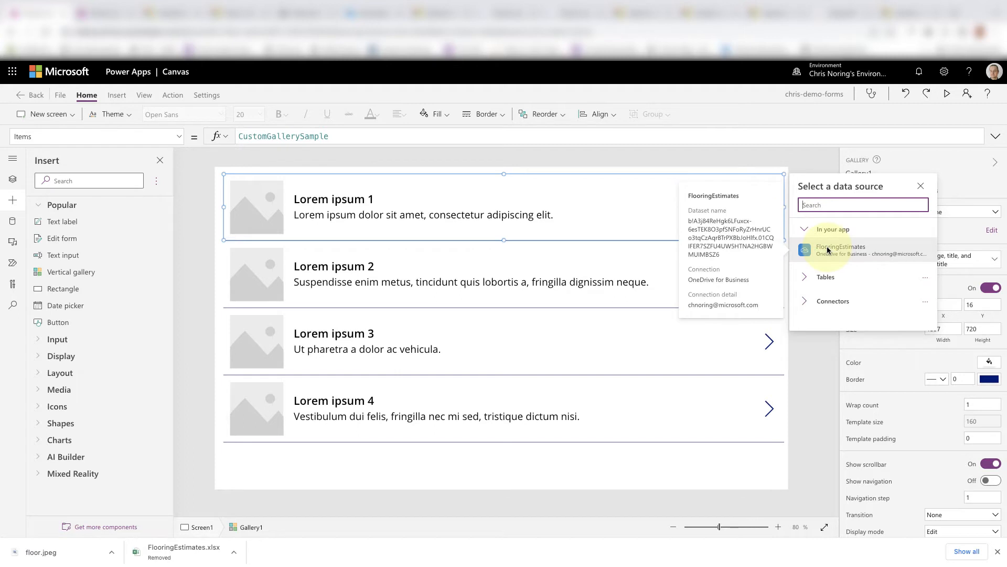
pyautogui.click(828, 250)
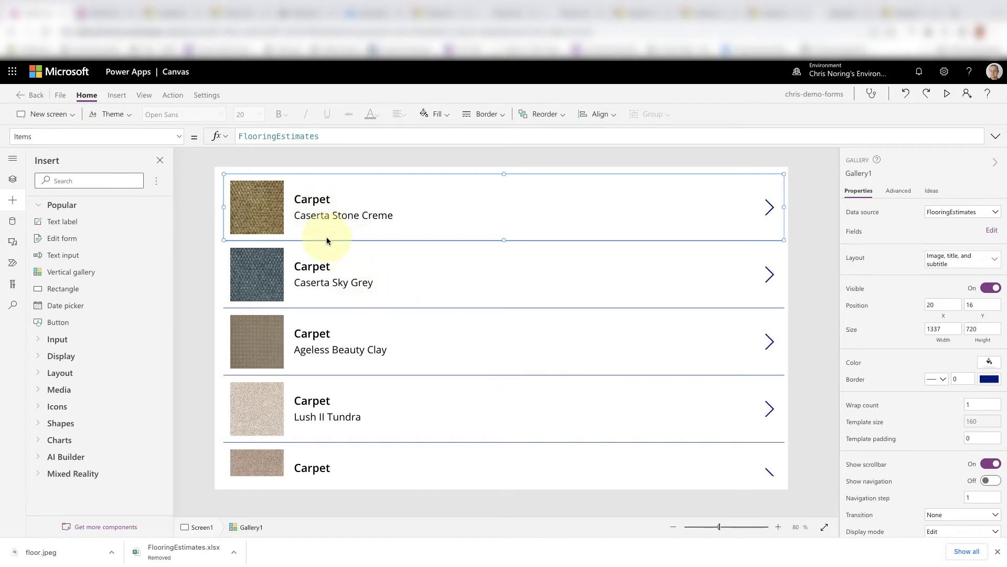
pyautogui.click(992, 231)
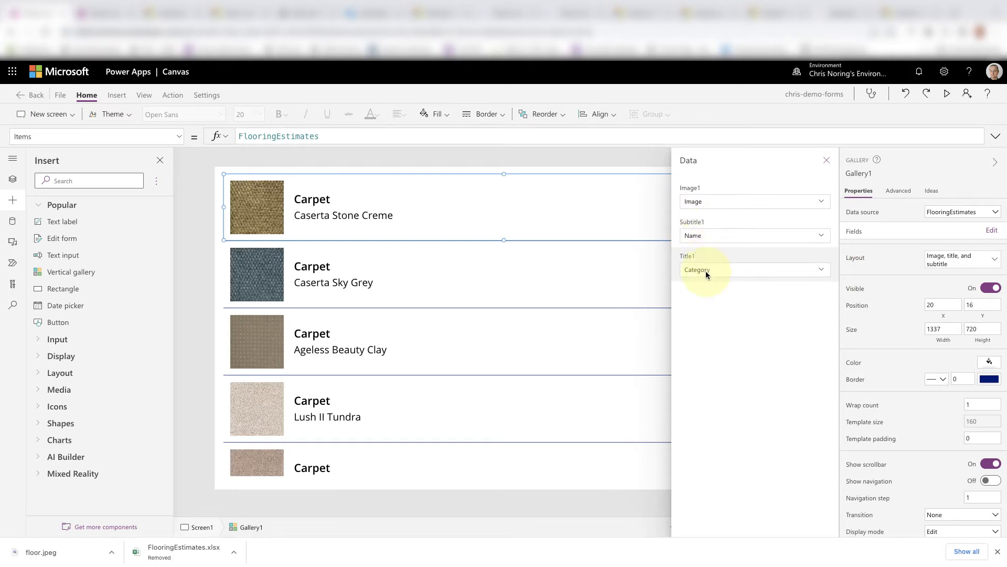
pyautogui.click(828, 161)
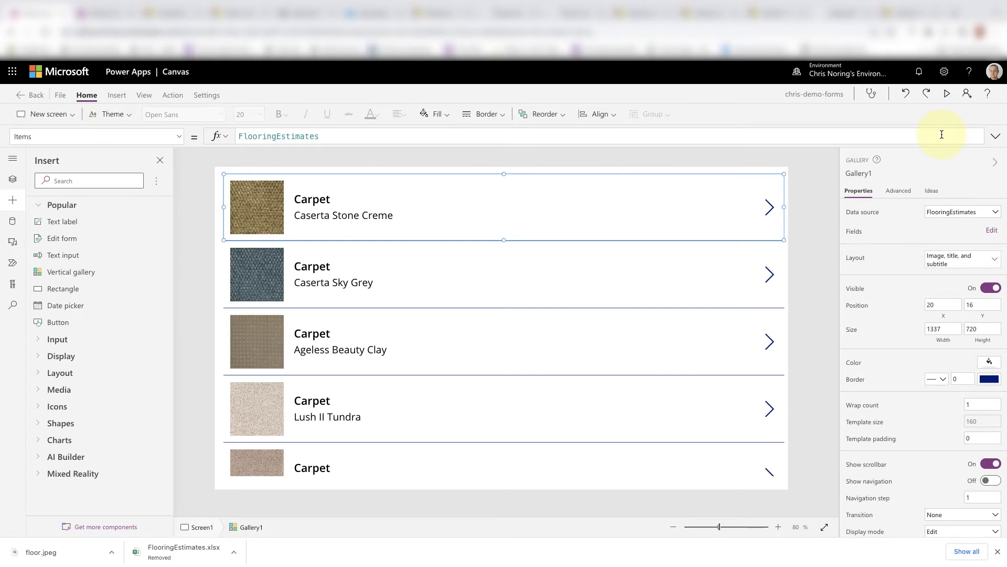
# Step: Preview the app and look through the whole list of flooring items in the gallery
pyautogui.click(946, 93)
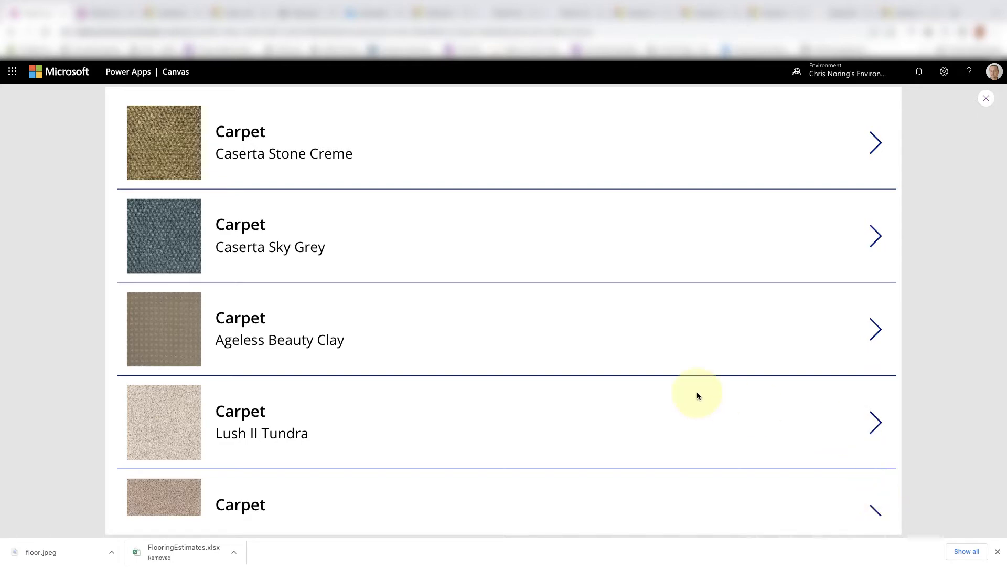
pyautogui.scroll(-20, 698, 394)
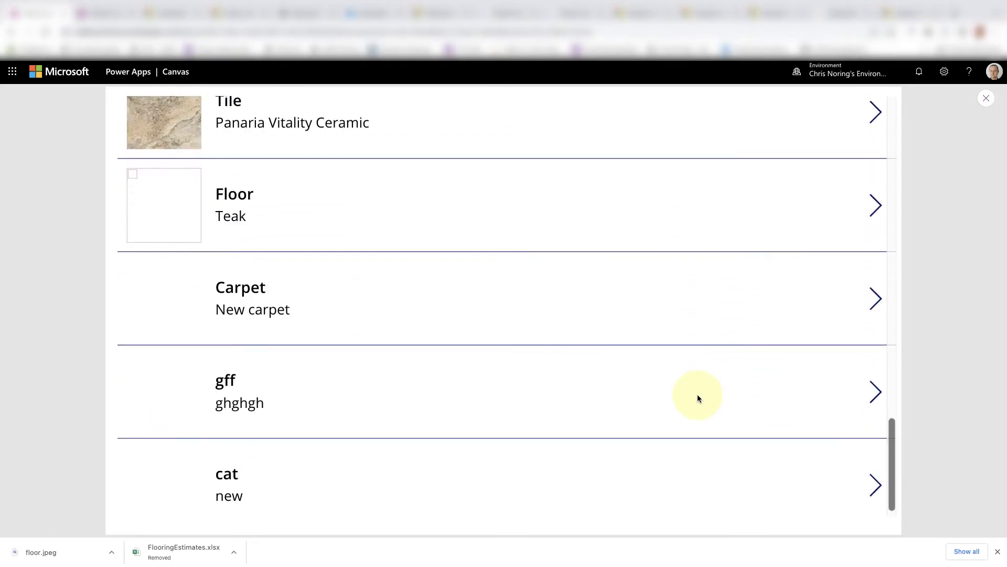
pyautogui.scroll(20, 697, 395)
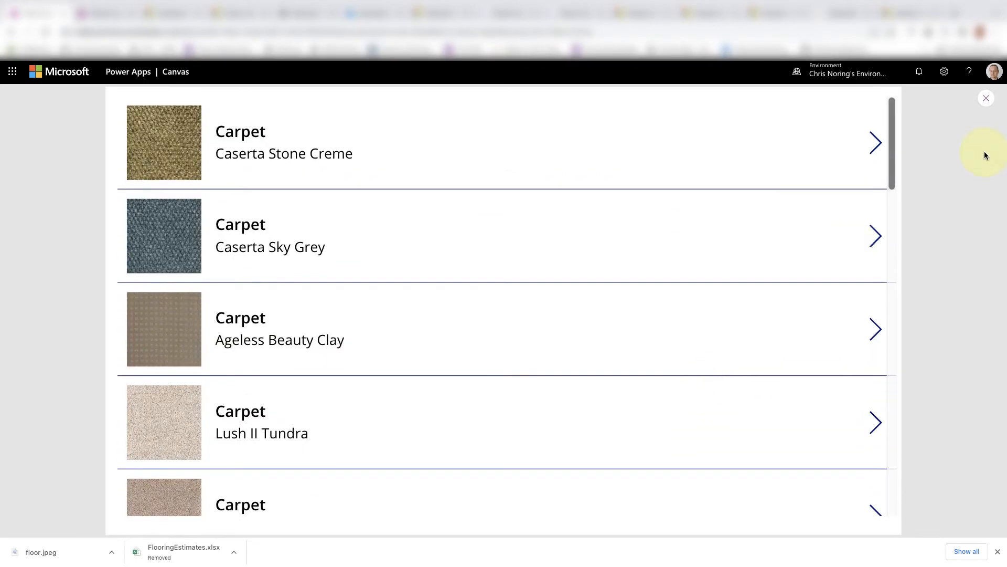
# Step: Leave the preview, add a blank screen to the app and name it EditScreen
pyautogui.click(987, 99)
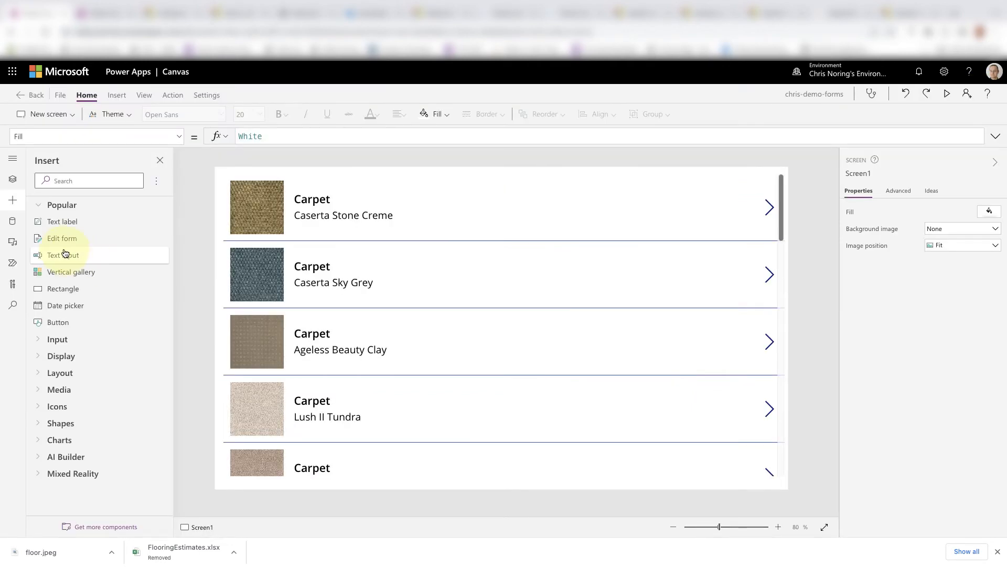
pyautogui.click(11, 183)
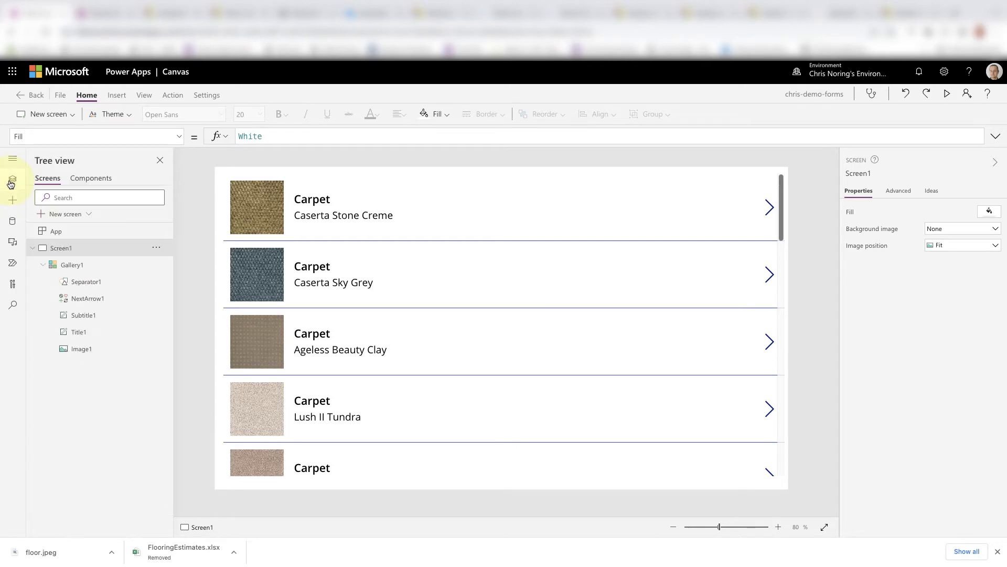
pyautogui.click(81, 215)
pyautogui.click(75, 271)
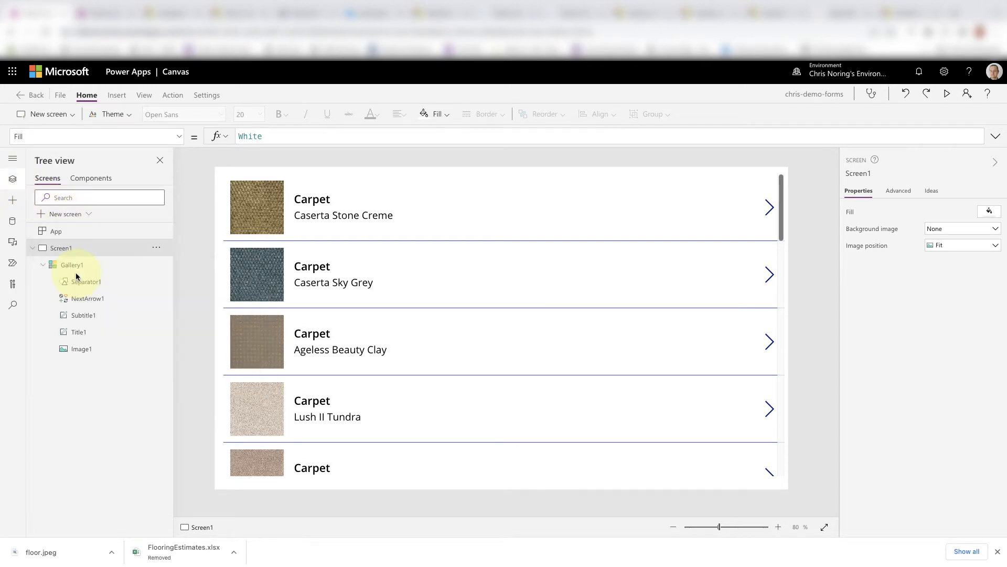
pyautogui.click(859, 173)
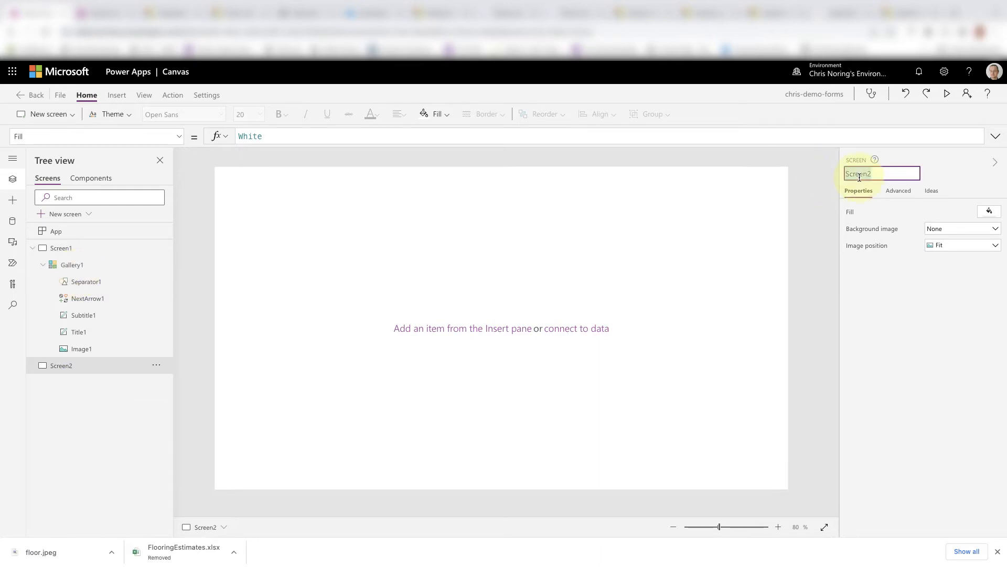
pyautogui.write('EditScre')
pyautogui.write('en')
pyautogui.click(492, 200)
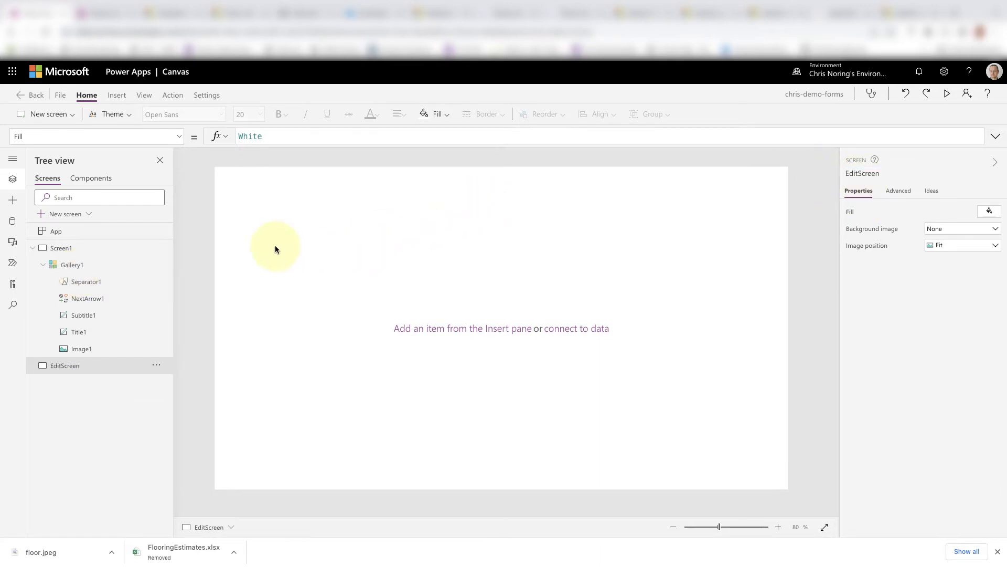
# Step: Insert an edit form on EditScreen at about X 233, Y 185 and set its data source to FlooringEstimates
pyautogui.click(14, 201)
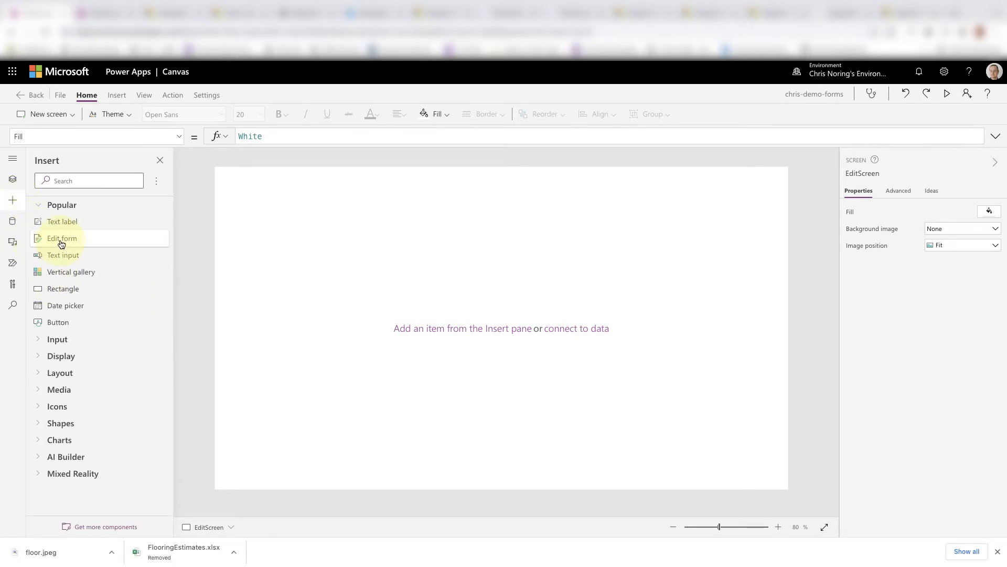
pyautogui.moveTo(61, 243); pyautogui.dragTo(313, 243)
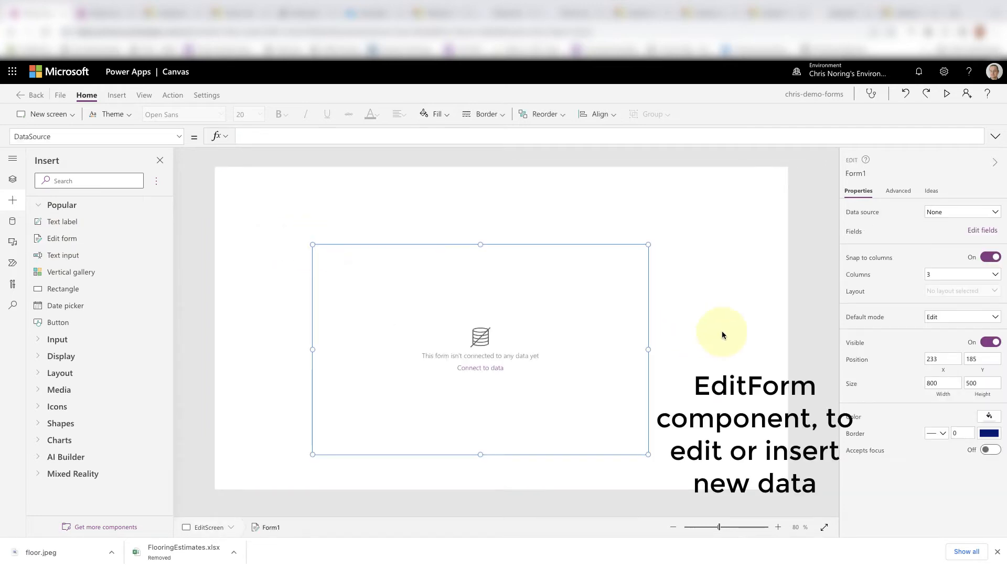
pyautogui.click(949, 213)
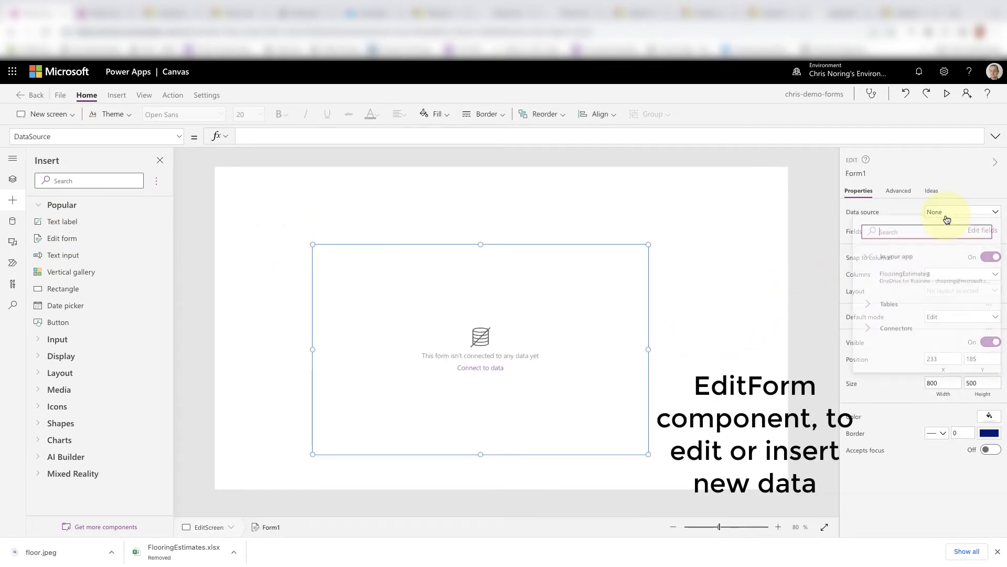
pyautogui.click(904, 280)
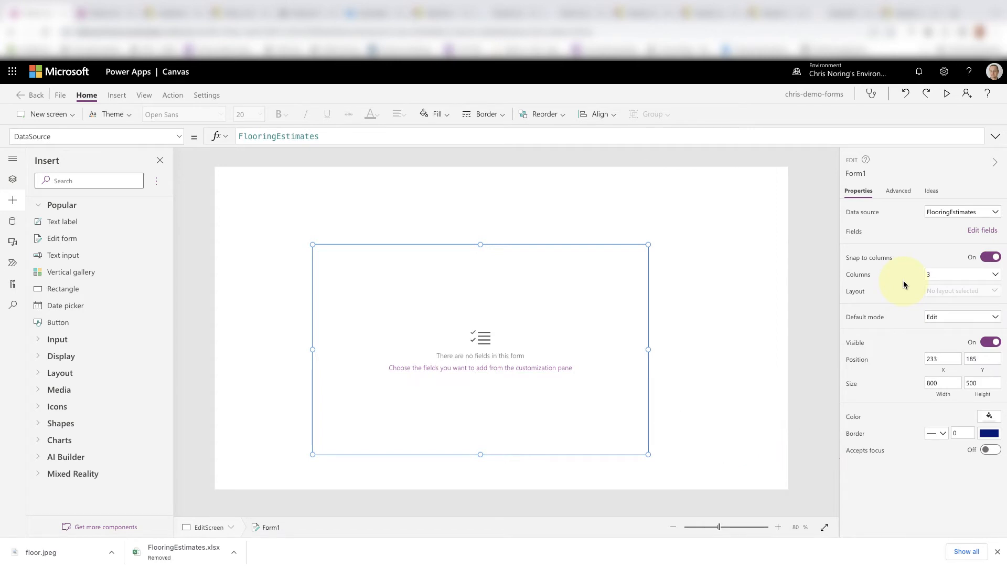
# Step: Open the edit form's Item property for editing
pyautogui.click(179, 137)
pyautogui.scroll(-1, 124, 274)
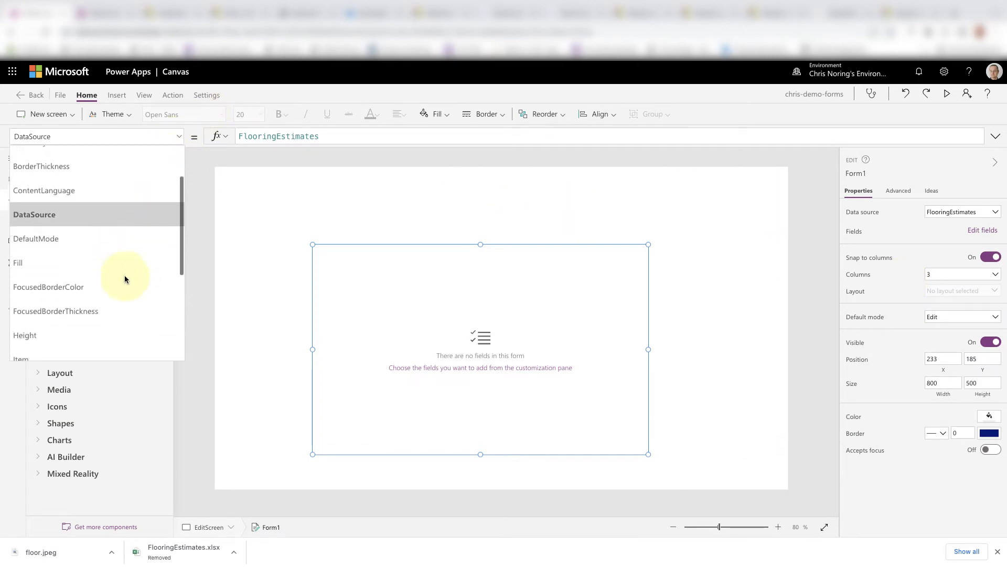
pyautogui.scroll(-1, 124, 278)
pyautogui.click(124, 277)
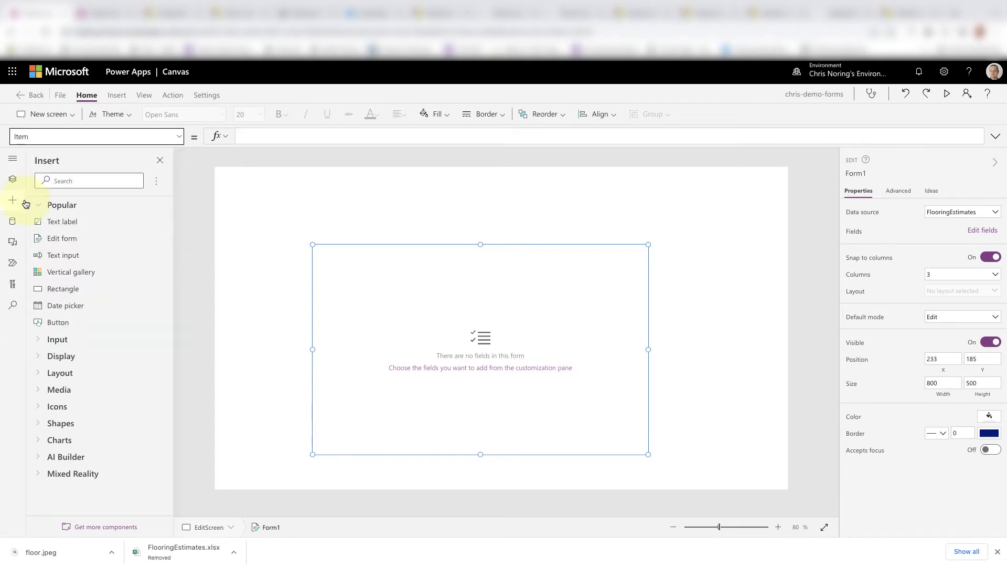
# Step: Rename the gallery on Screen1 to galleryFlooring
pyautogui.click(15, 184)
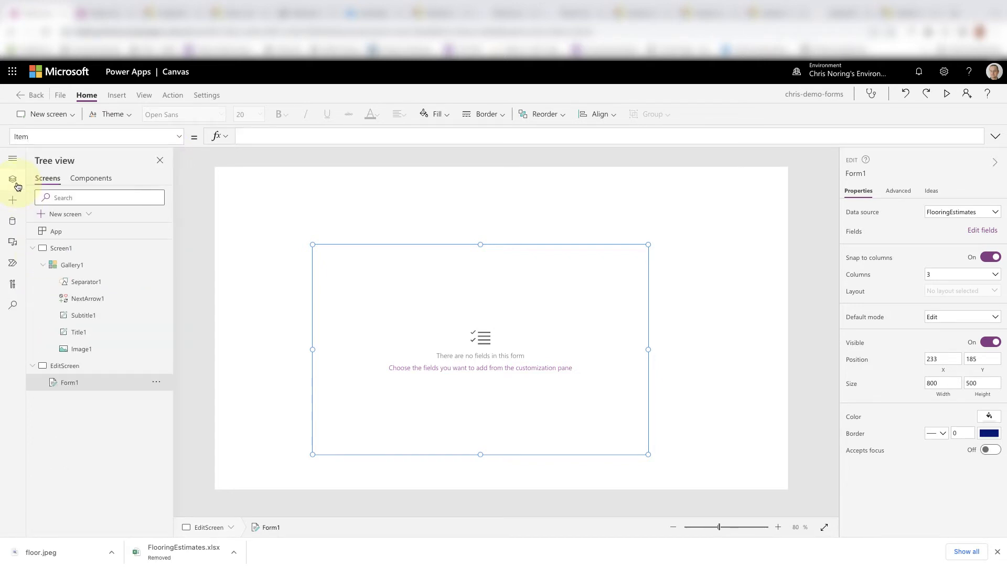
pyautogui.click(74, 268)
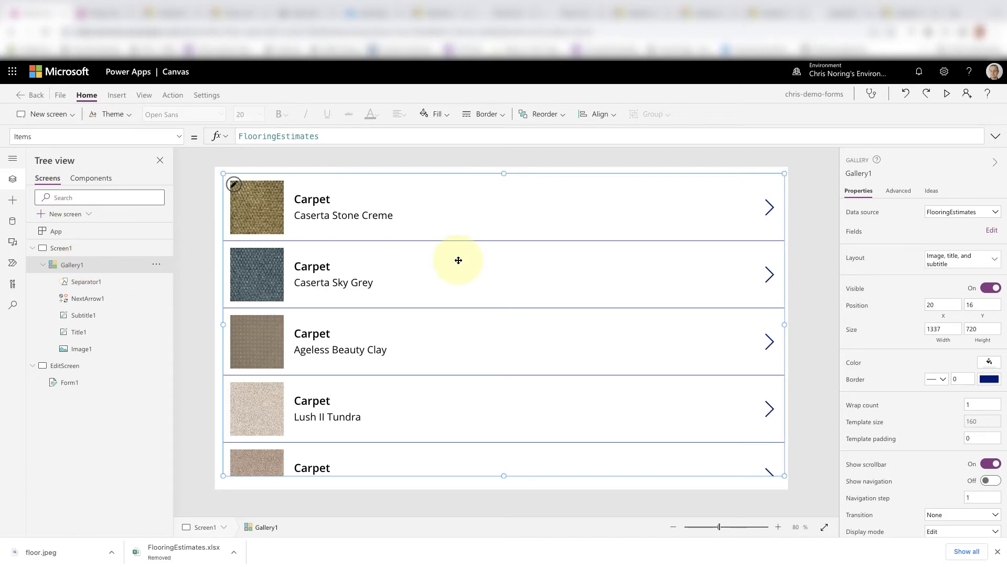
pyautogui.click(858, 173)
pyautogui.write('gallery')
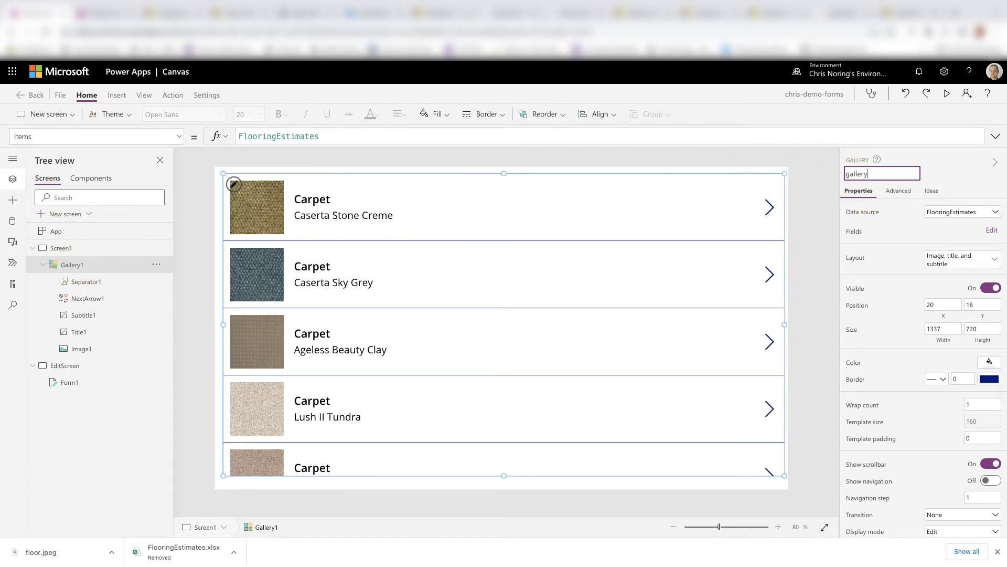
pyautogui.write('Flooring')
pyautogui.press('Escape')
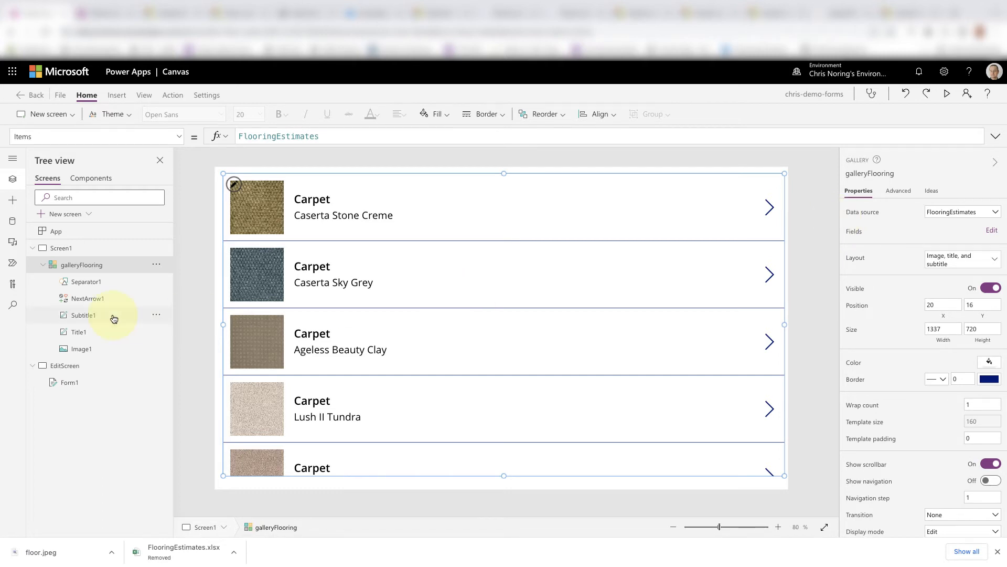
pyautogui.click(67, 253)
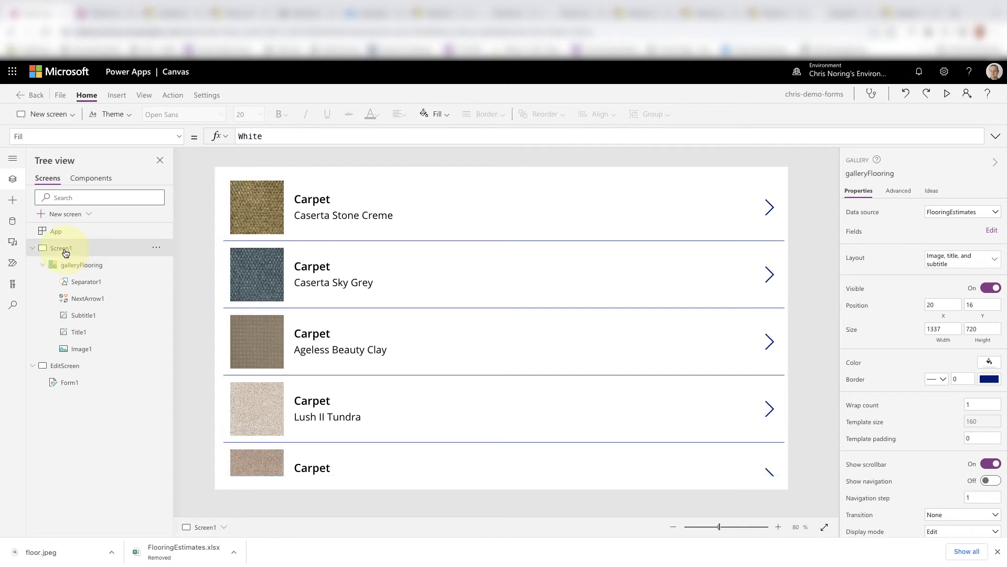
pyautogui.click(59, 367)
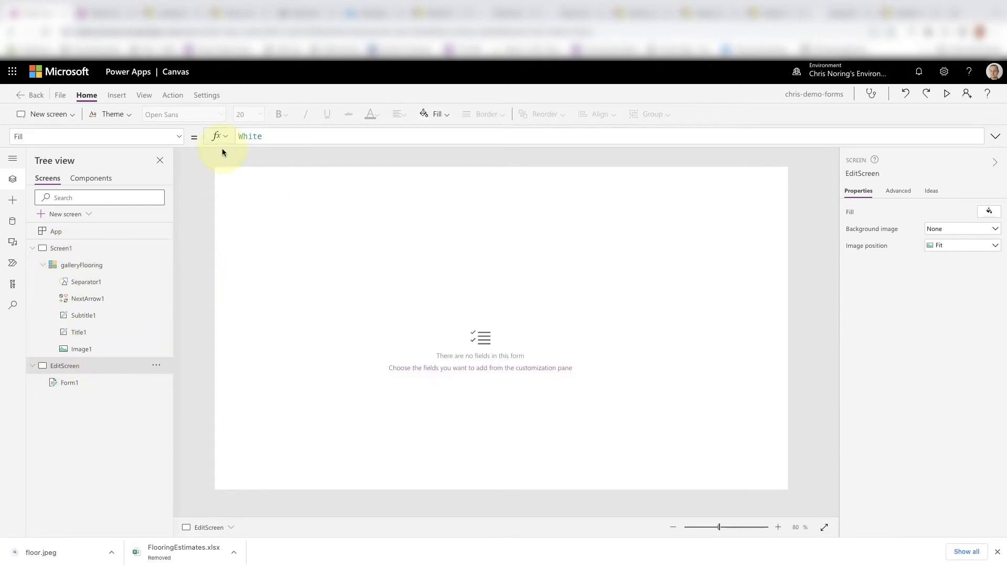
pyautogui.click(178, 142)
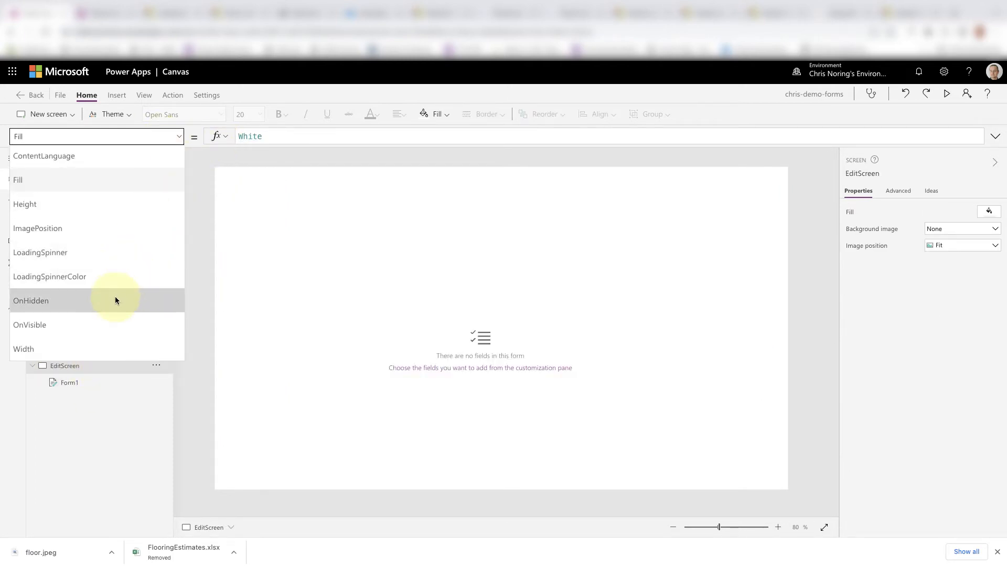
pyautogui.scroll(1, 115, 295)
pyautogui.write('Item')
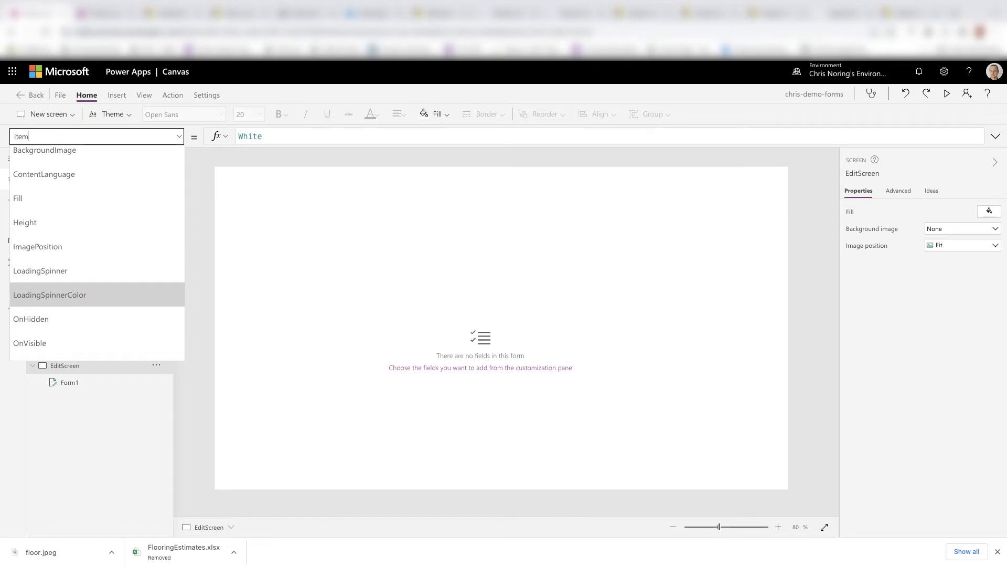
# Step: Try to set the edit form's Item property to the formula galleryFlooring.Selected
pyautogui.click(388, 309)
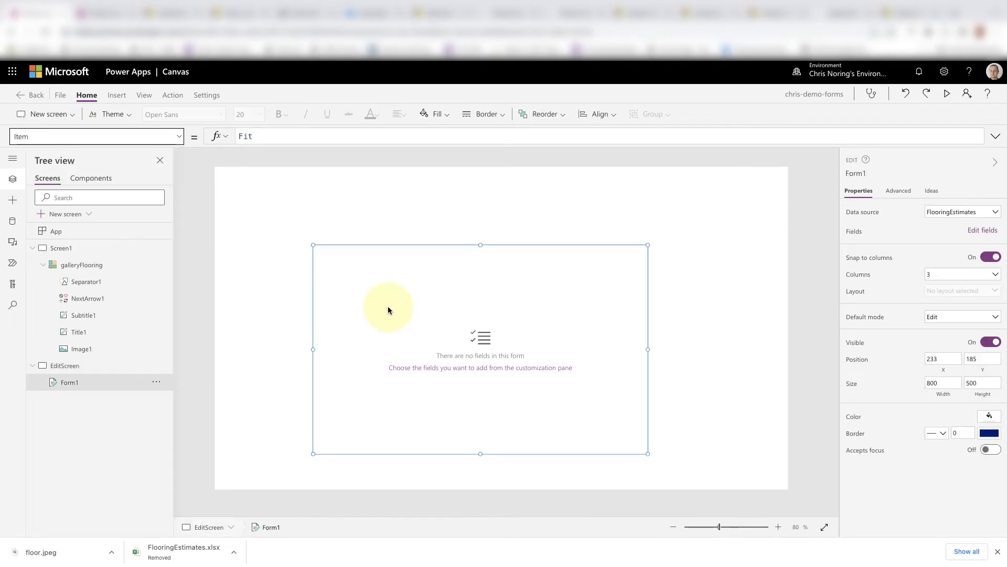
pyautogui.click(178, 139)
pyautogui.click(122, 260)
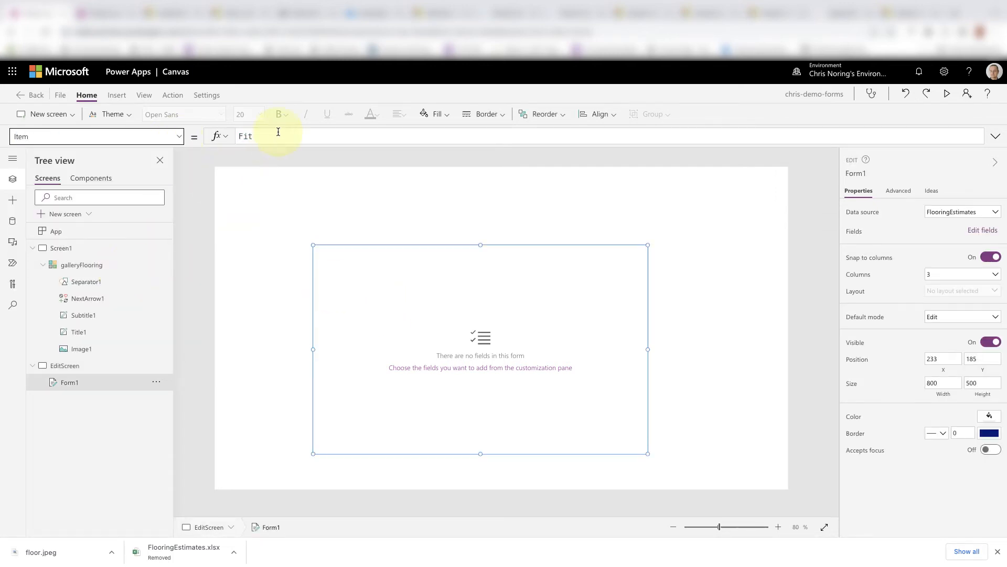
pyautogui.moveTo(272, 139); pyautogui.dragTo(229, 138)
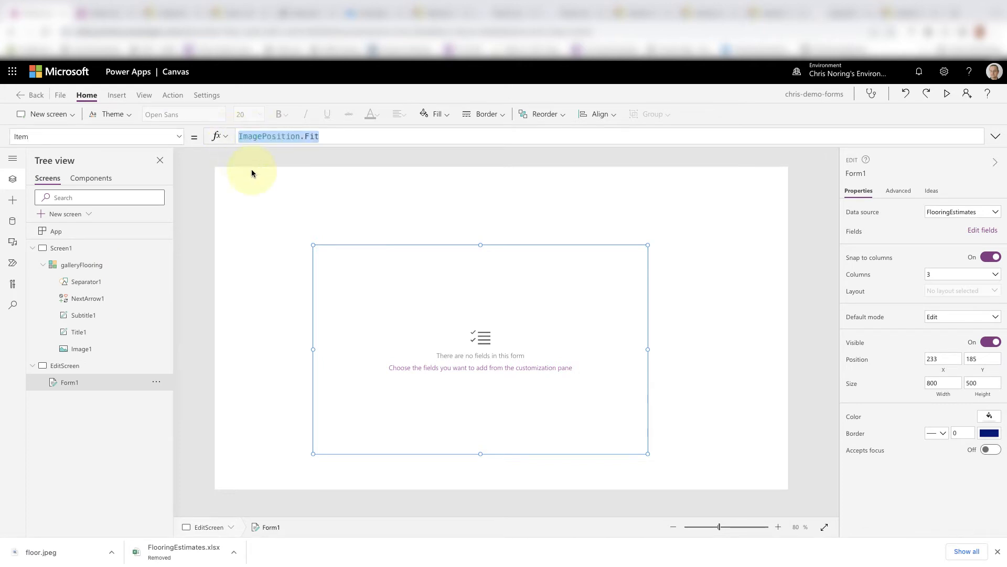
pyautogui.write('gsll')
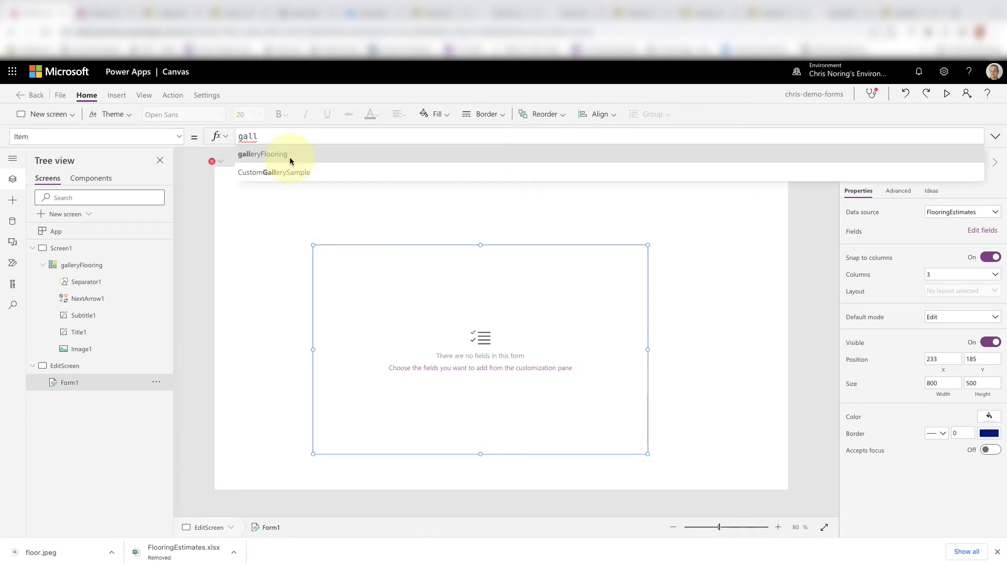
pyautogui.click(290, 157)
pyautogui.write('.Sel')
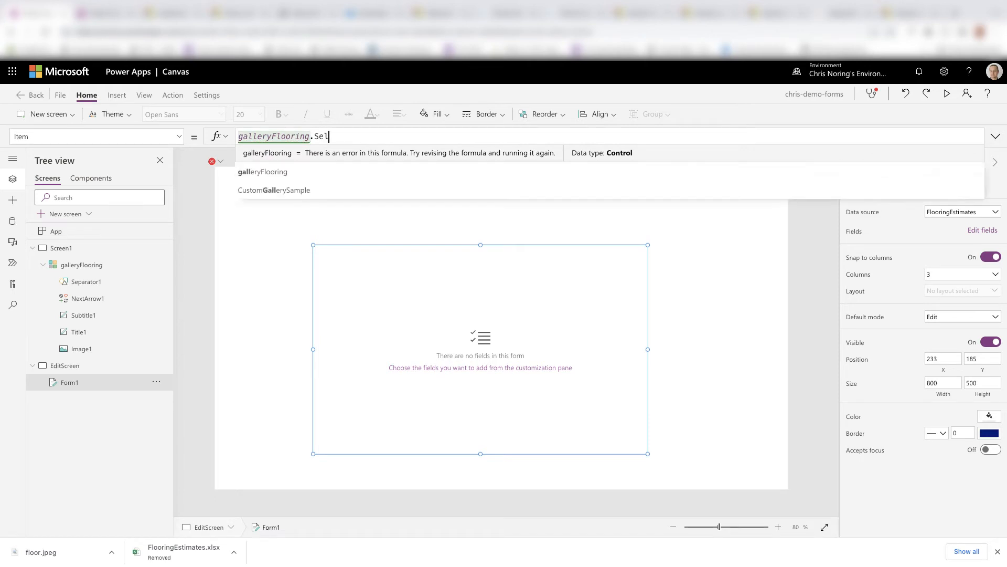
pyautogui.click(294, 152)
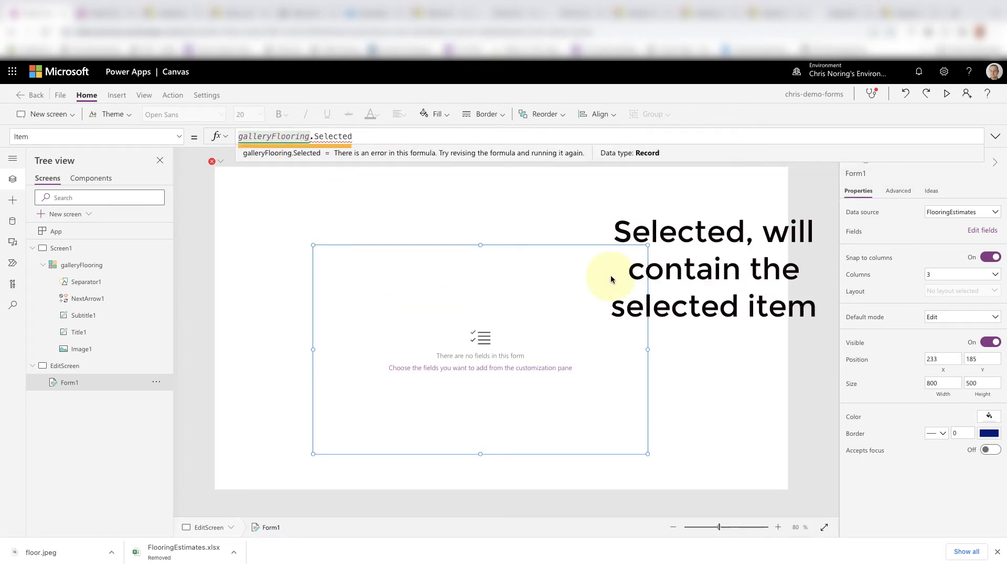
# Step: Add the Category, Image, Name, Overview and Price fields to the edit form
pyautogui.click(990, 231)
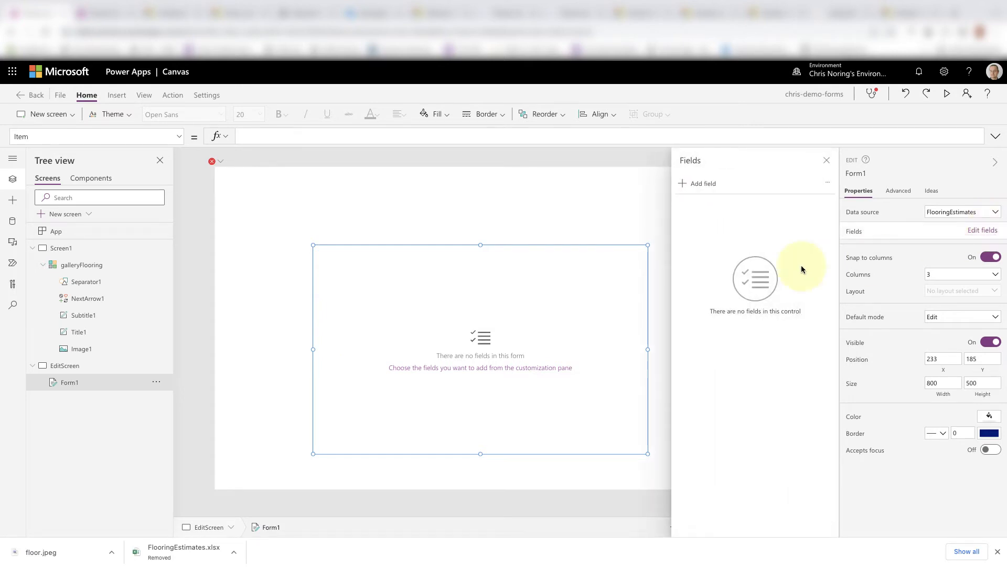
pyautogui.click(710, 185)
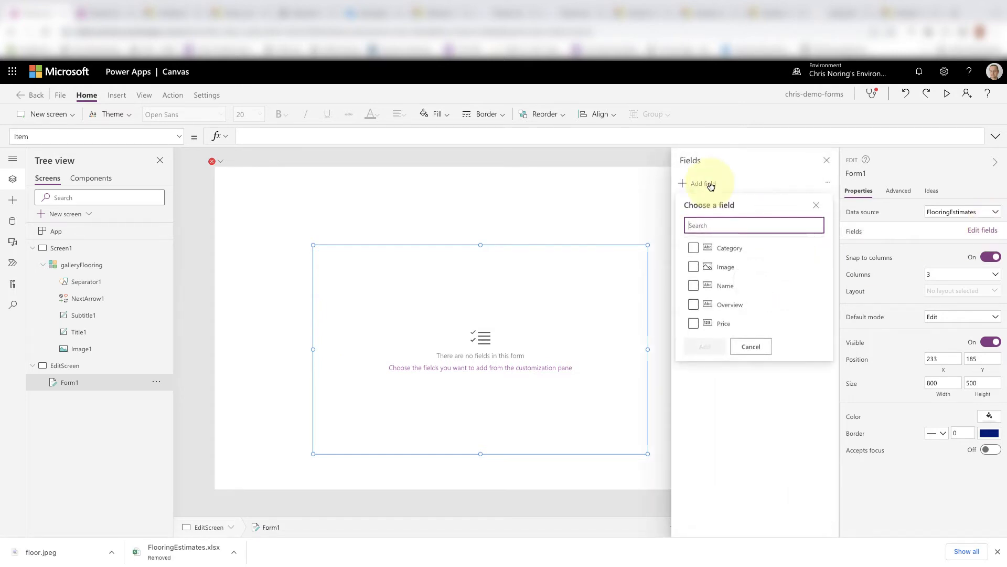
pyautogui.click(727, 325)
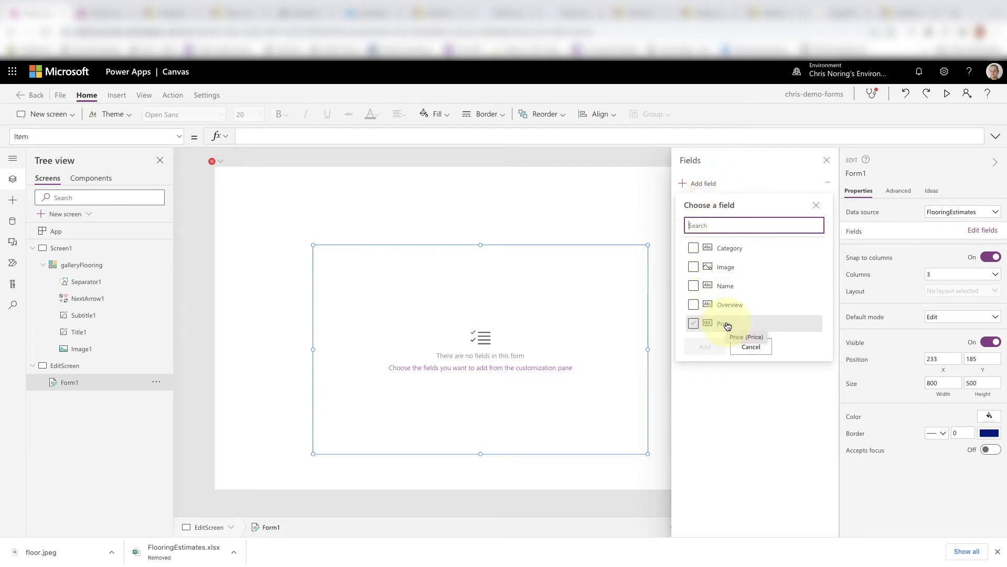
pyautogui.click(693, 248)
pyautogui.click(693, 267)
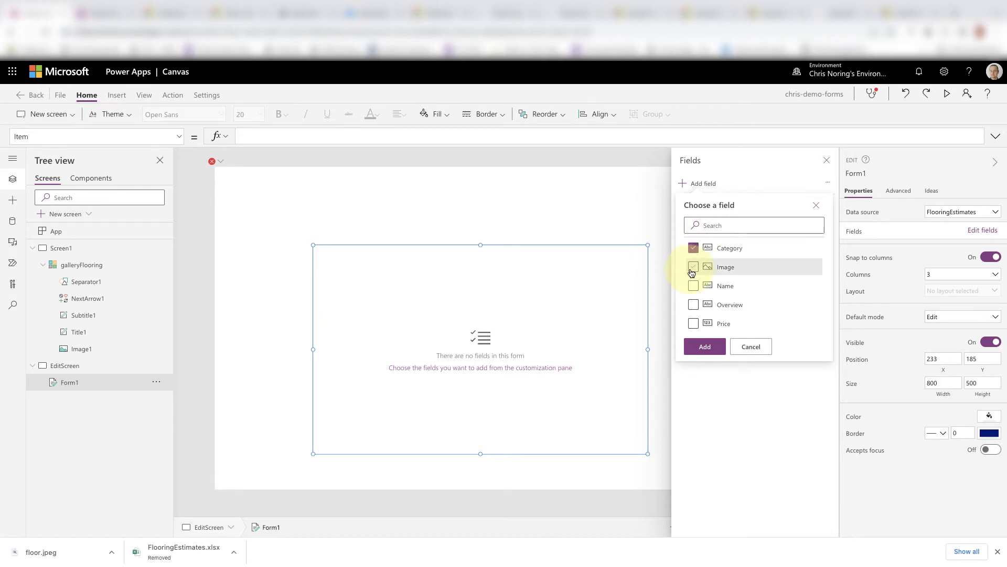
pyautogui.click(692, 286)
pyautogui.click(693, 305)
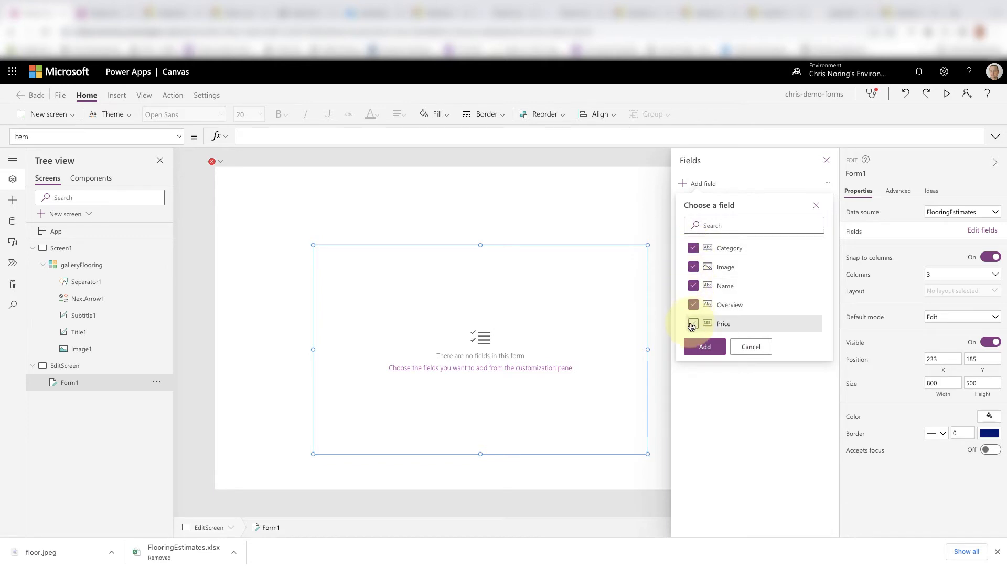
pyautogui.click(693, 323)
pyautogui.click(705, 346)
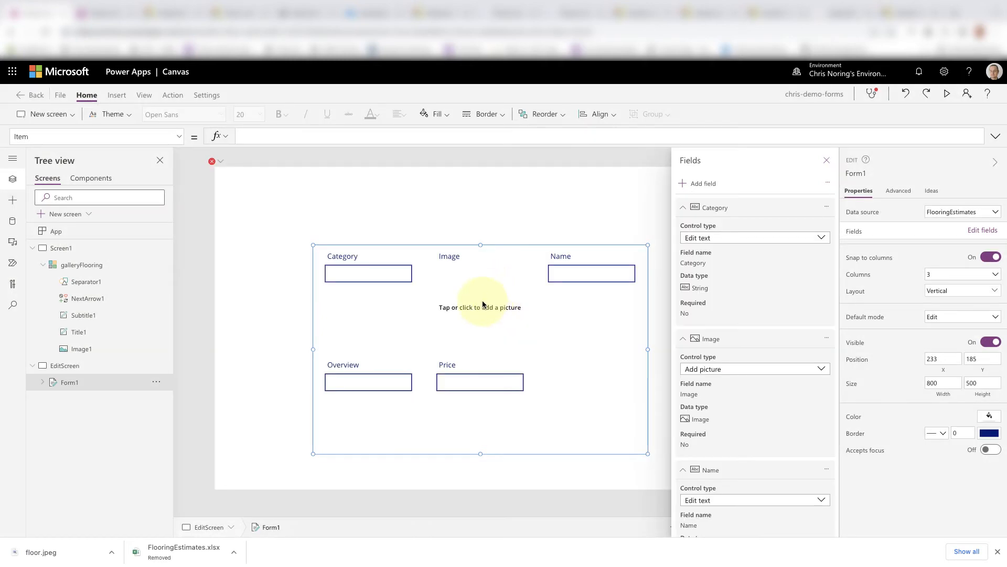
# Step: Insert a button on EditScreen below the form fields at about X 854, Y 646 and set its text to Save
pyautogui.click(472, 294)
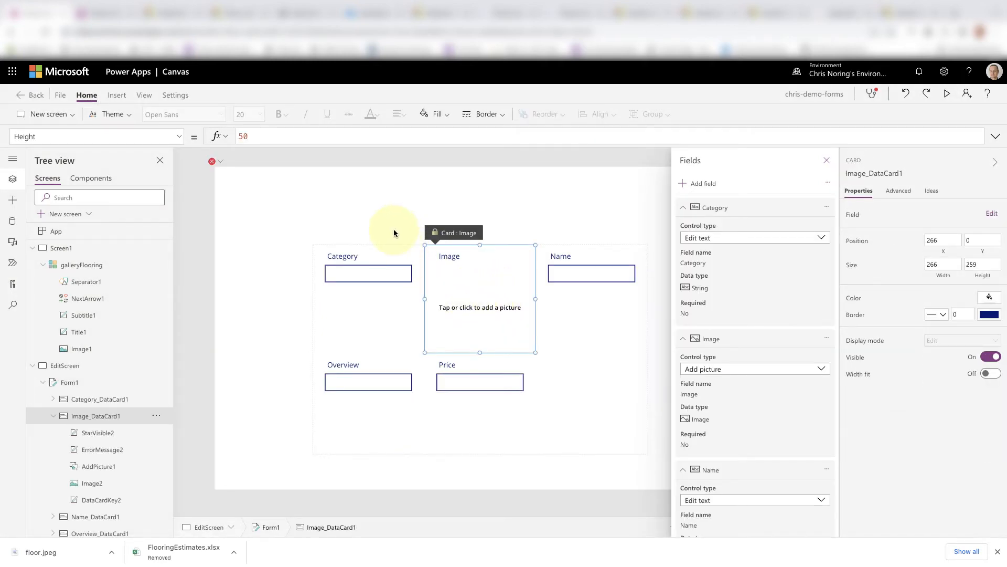
pyautogui.click(380, 191)
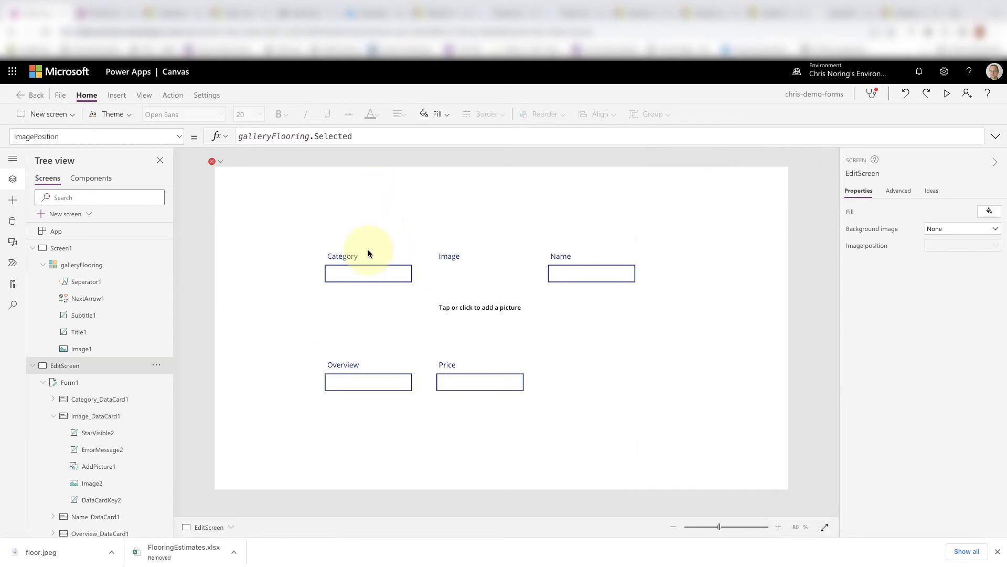
pyautogui.click(13, 199)
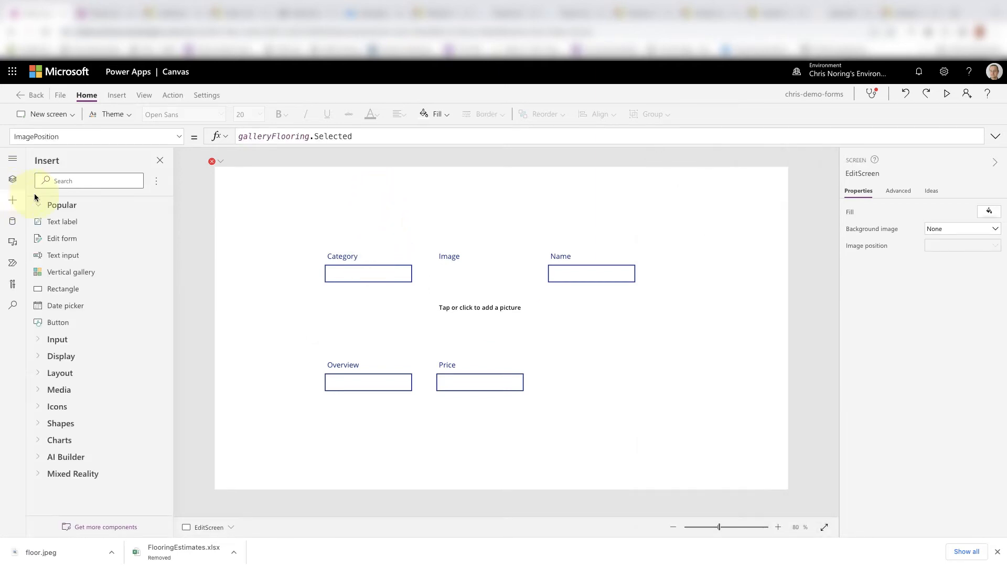
pyautogui.moveTo(62, 322); pyautogui.dragTo(573, 438)
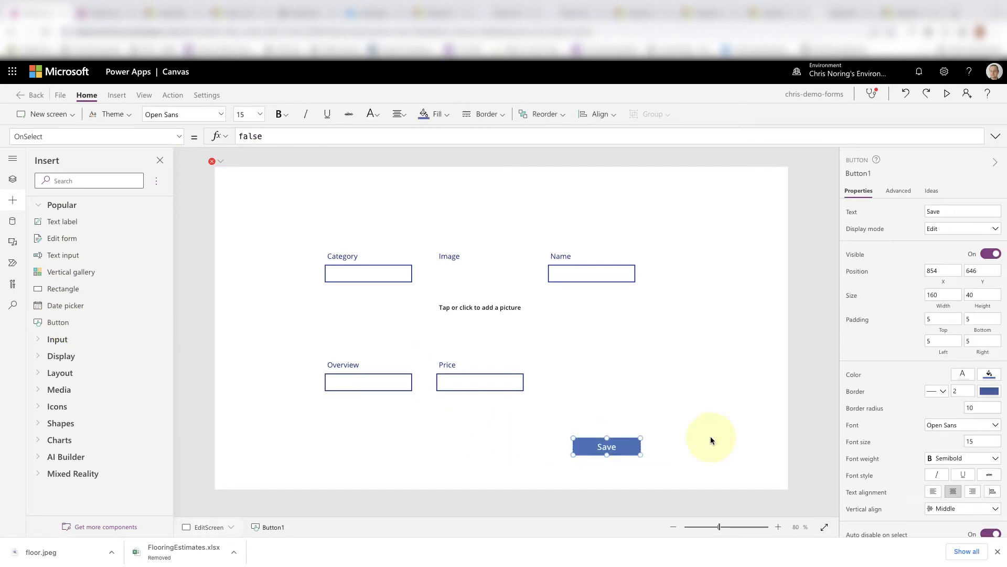
# Step: Clear the misplaced galleryFlooring.Selected formula from EditScreen's ImagePosition property
pyautogui.click(234, 178)
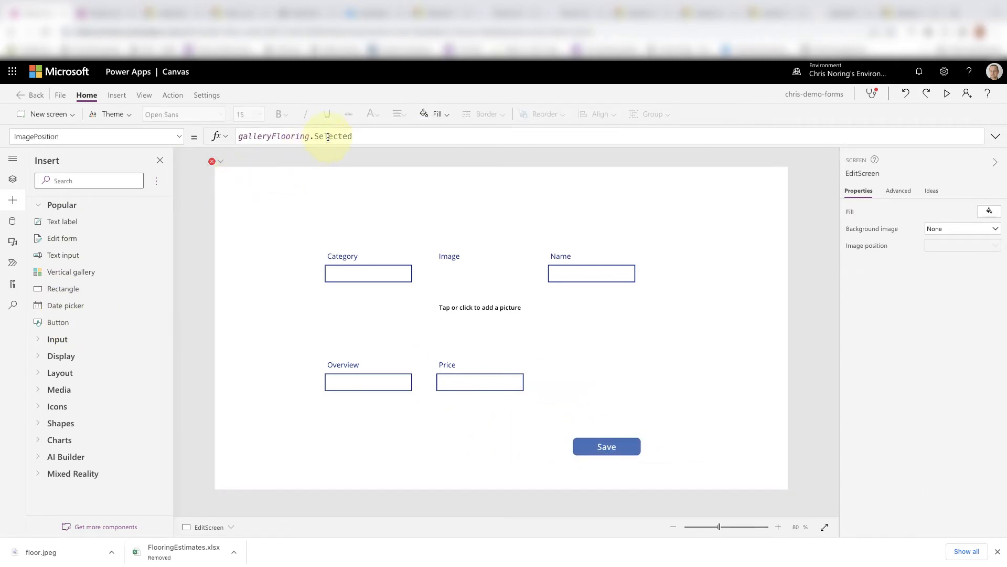
pyautogui.moveTo(350, 138); pyautogui.dragTo(219, 136)
pyautogui.press('BackSpace')
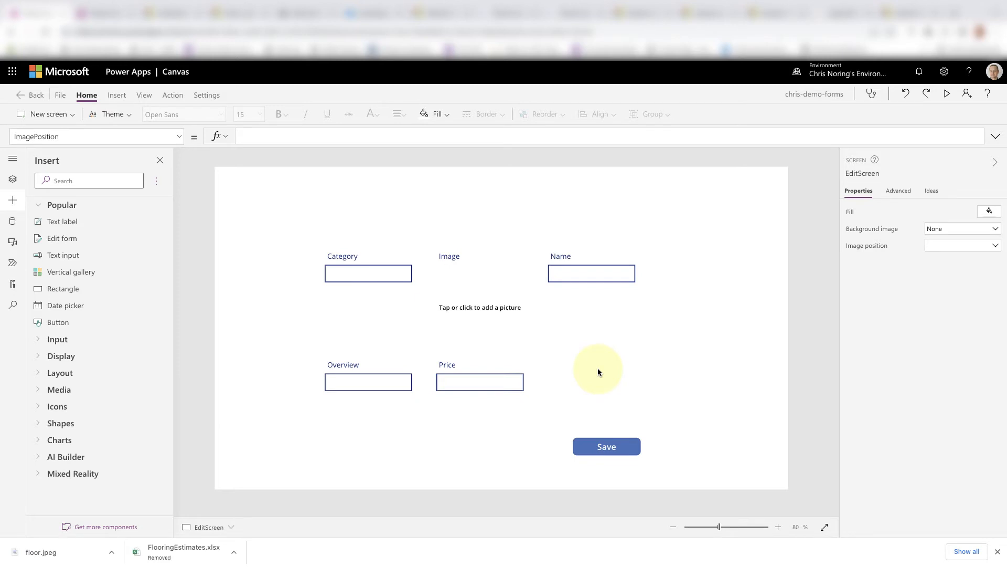
# Step: Begin the Save button's OnSelect formula with the SubmitForm function
pyautogui.click(617, 443)
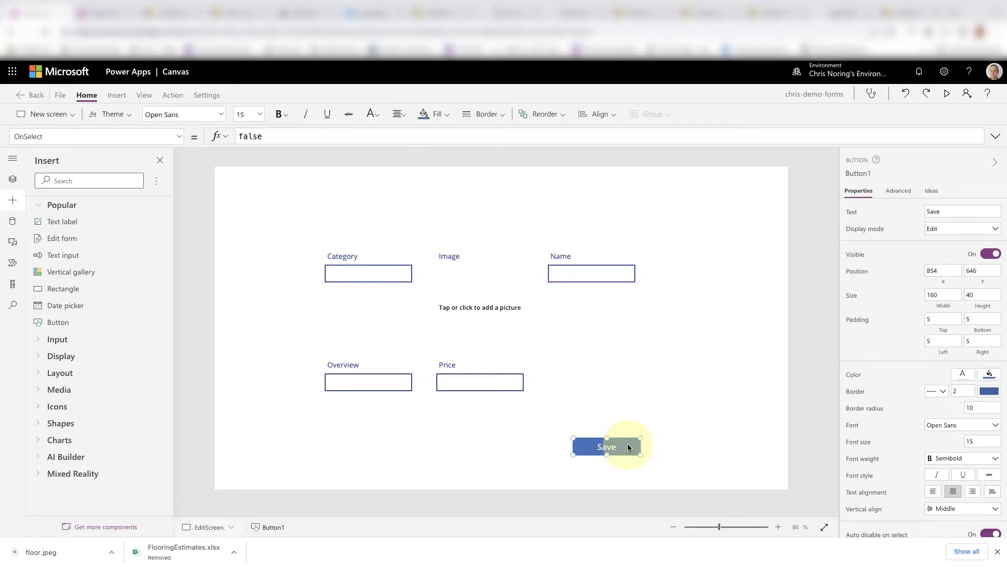
pyautogui.doubleClick(254, 138)
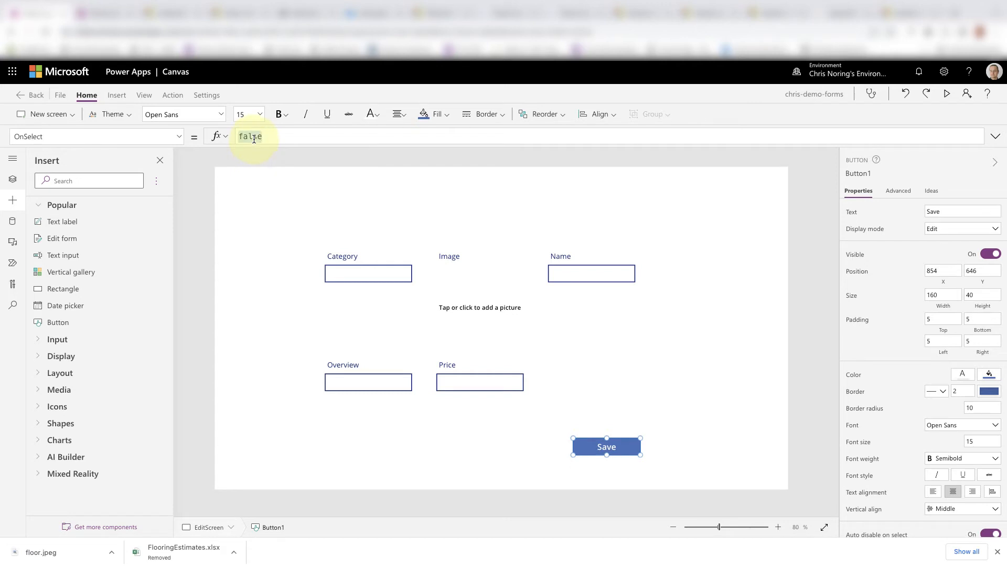
pyautogui.write('Sub')
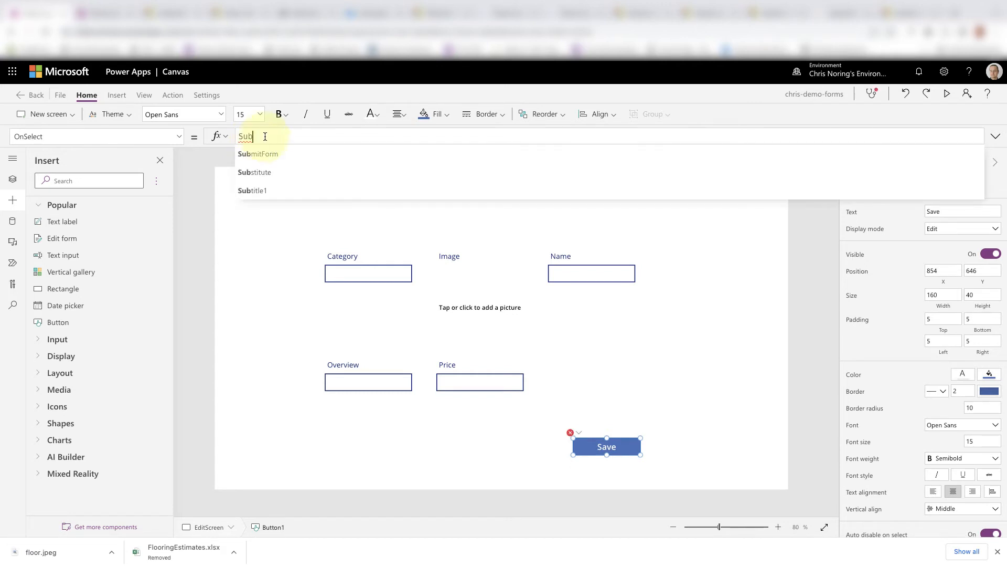
pyautogui.click(271, 154)
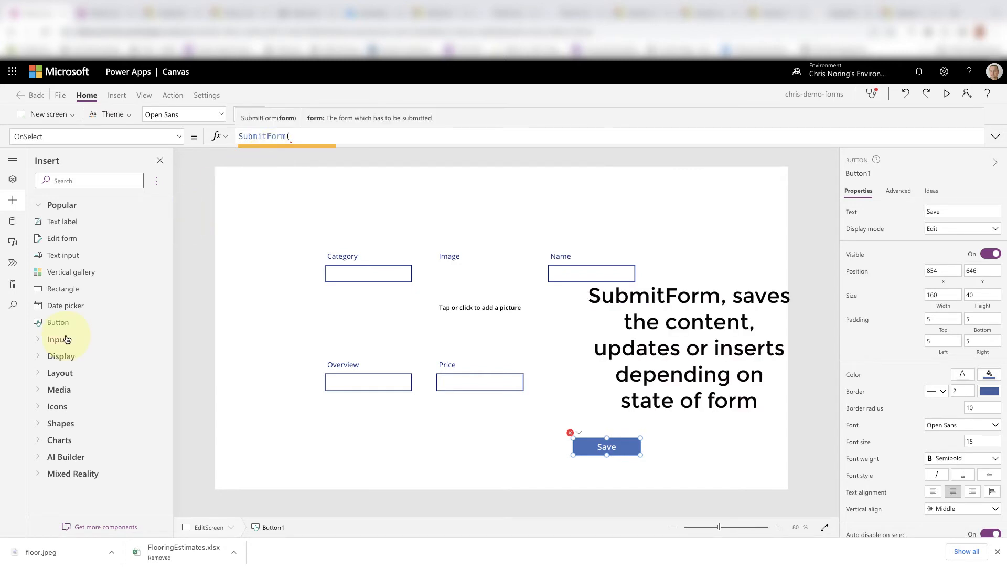
# Step: Rename the edit form on EditScreen to EditForm1
pyautogui.click(222, 336)
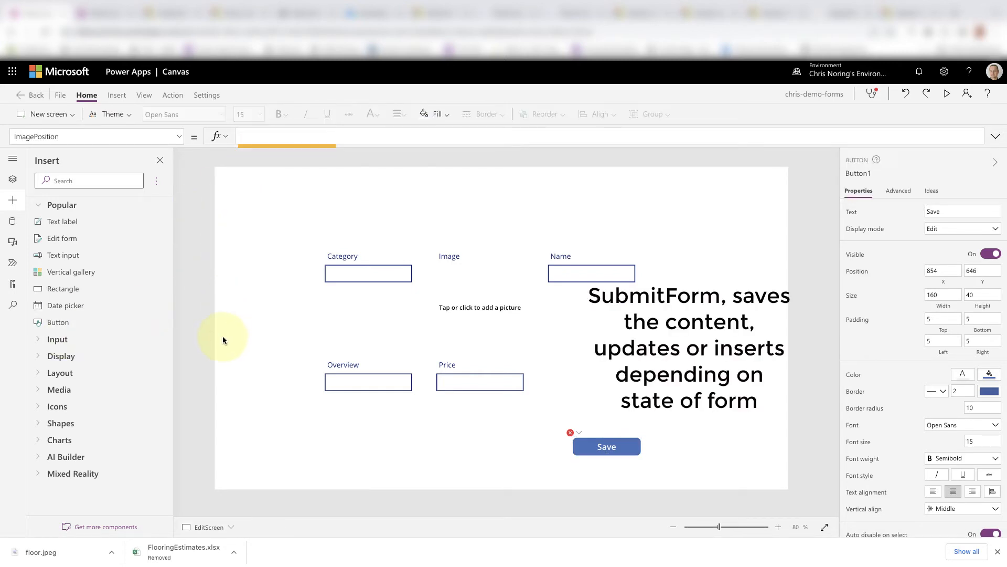
pyautogui.click(334, 319)
pyautogui.click(527, 434)
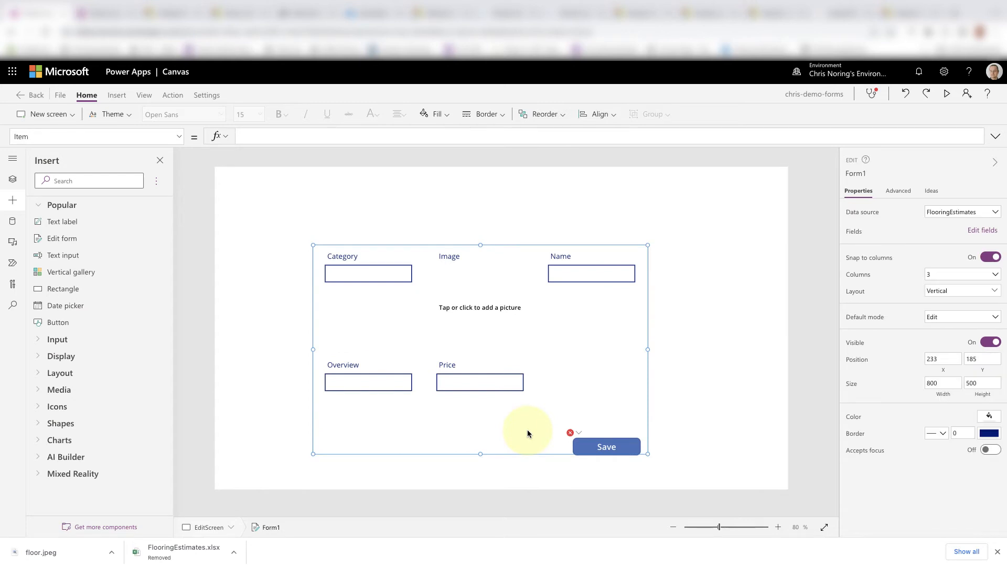
pyautogui.click(863, 176)
pyautogui.write('EditForm')
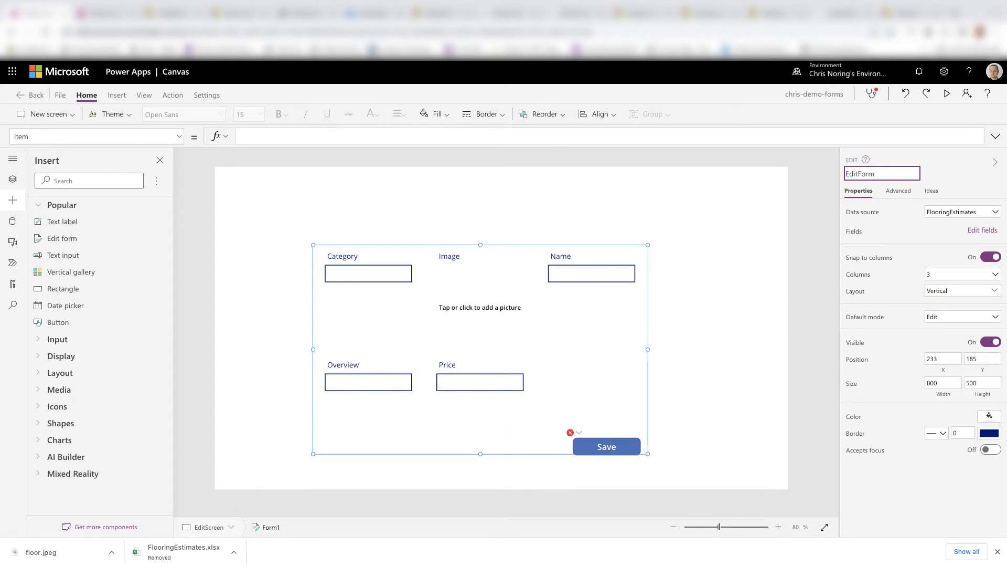
pyautogui.click(834, 225)
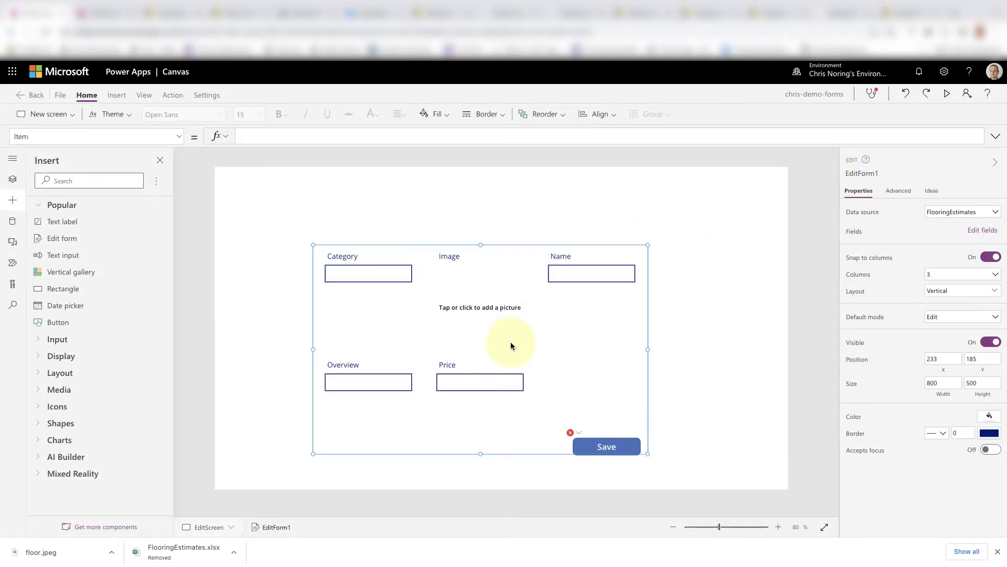
# Step: Complete the Save button's OnSelect formula as SubmitForm(EditForm1)
pyautogui.click(583, 444)
pyautogui.click(299, 136)
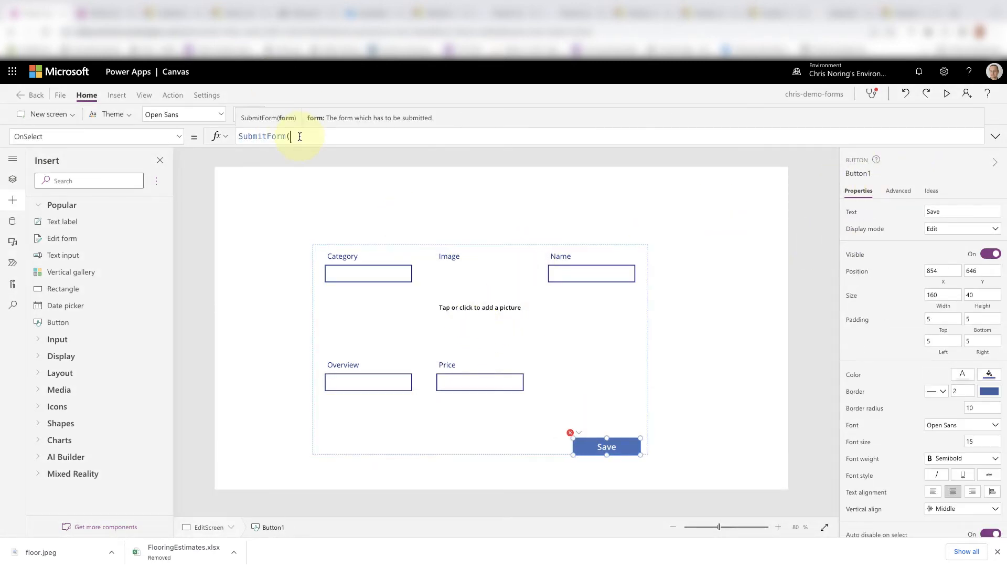
pyautogui.write('EditForm1)')
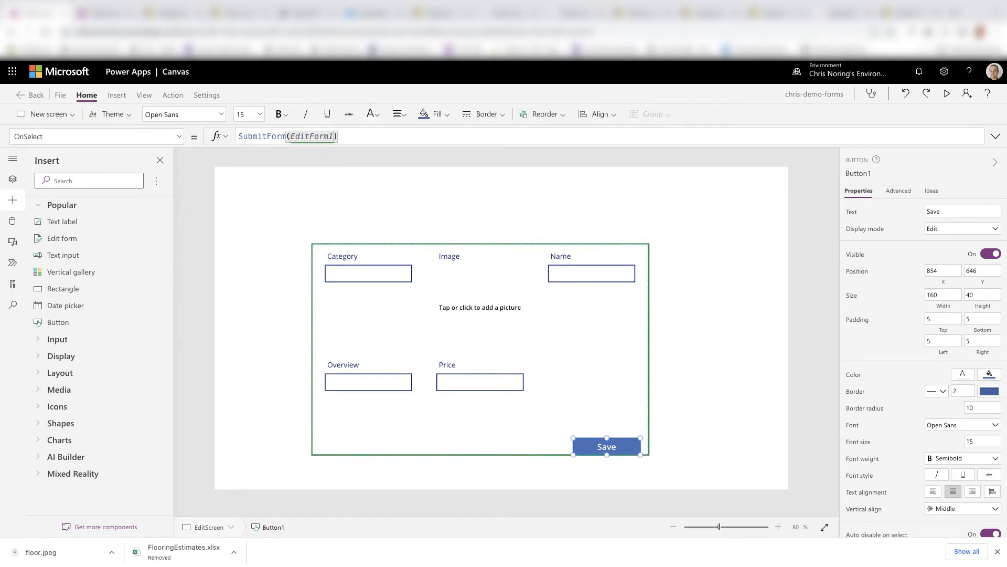
# Step: Append Navigate(Screen1,ScreenTransition.Fade) after a semicolon in the Save button's OnSelect formula
pyautogui.write('; Navig')
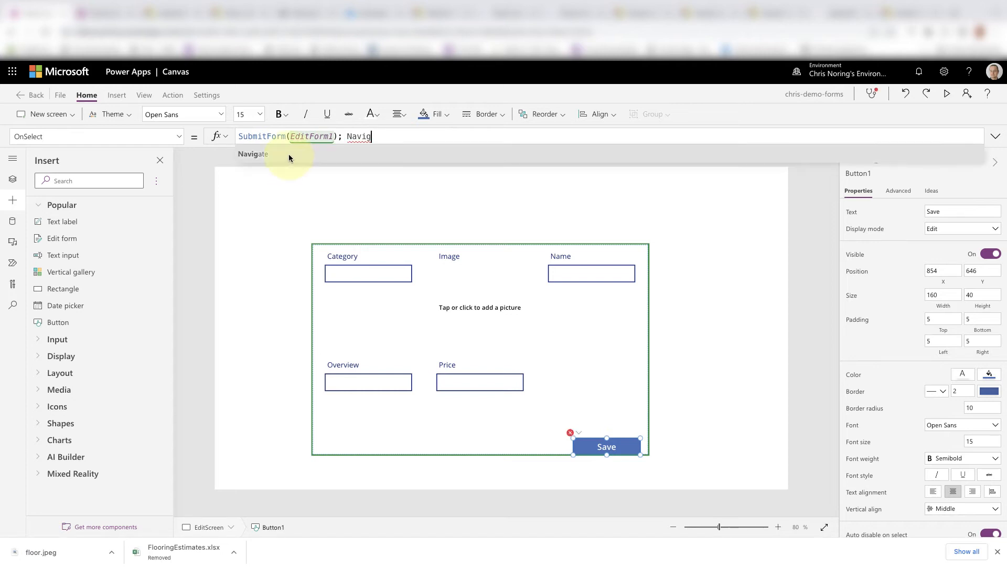
pyautogui.click(289, 158)
pyautogui.write('(')
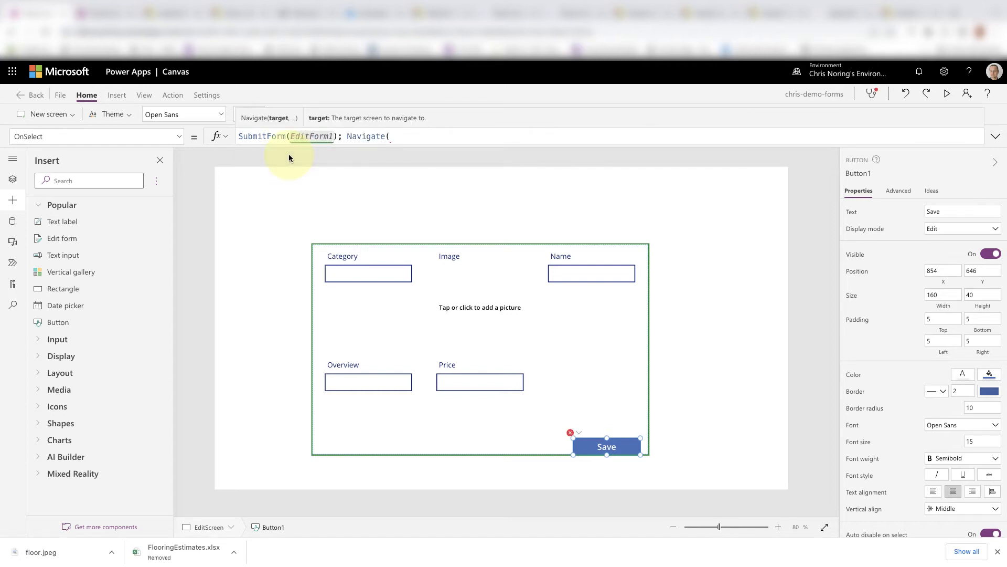
pyautogui.write('Page')
pyautogui.click(13, 179)
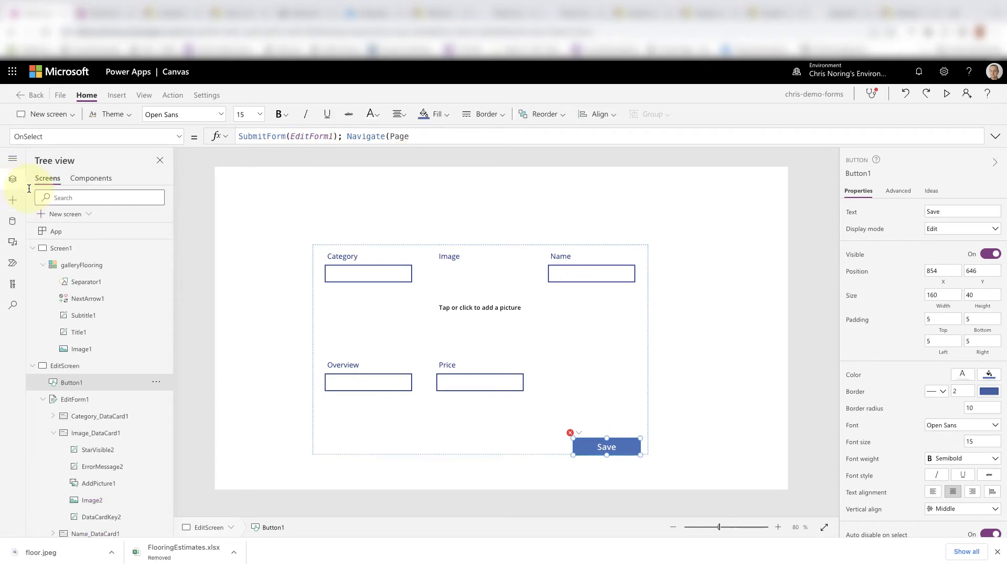
pyautogui.doubleClick(399, 137)
pyautogui.write('Screen1')
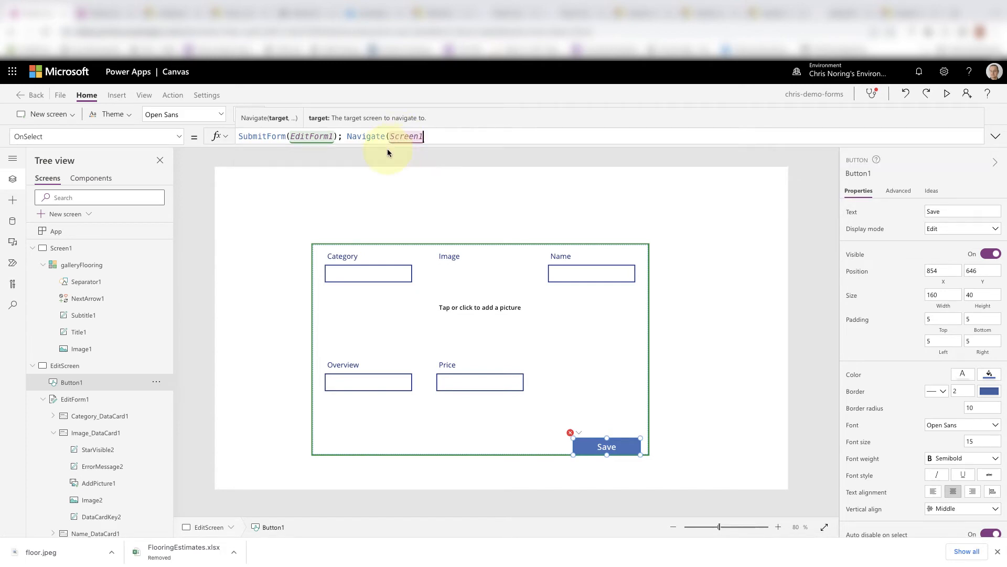
pyautogui.write(',')
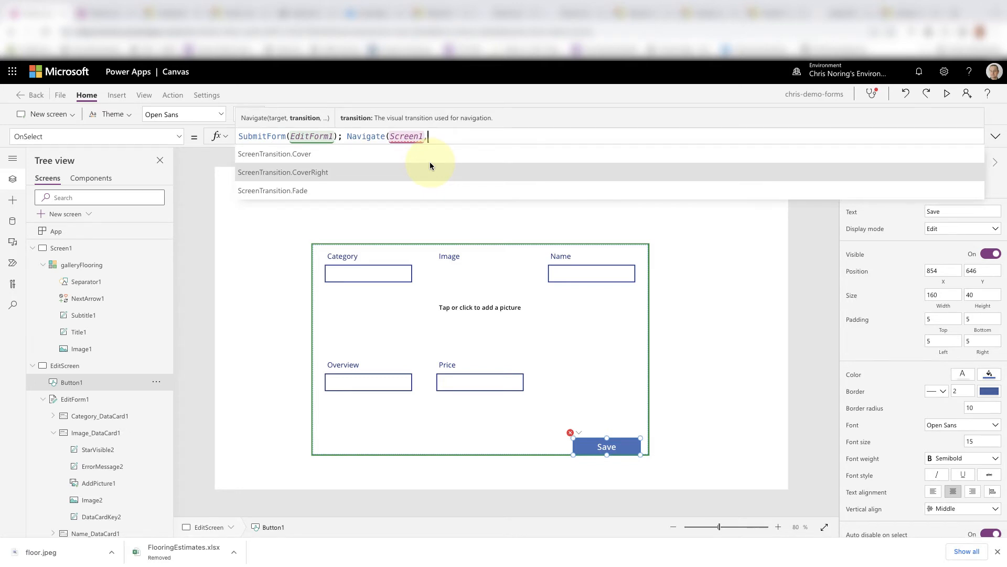
pyautogui.click(373, 190)
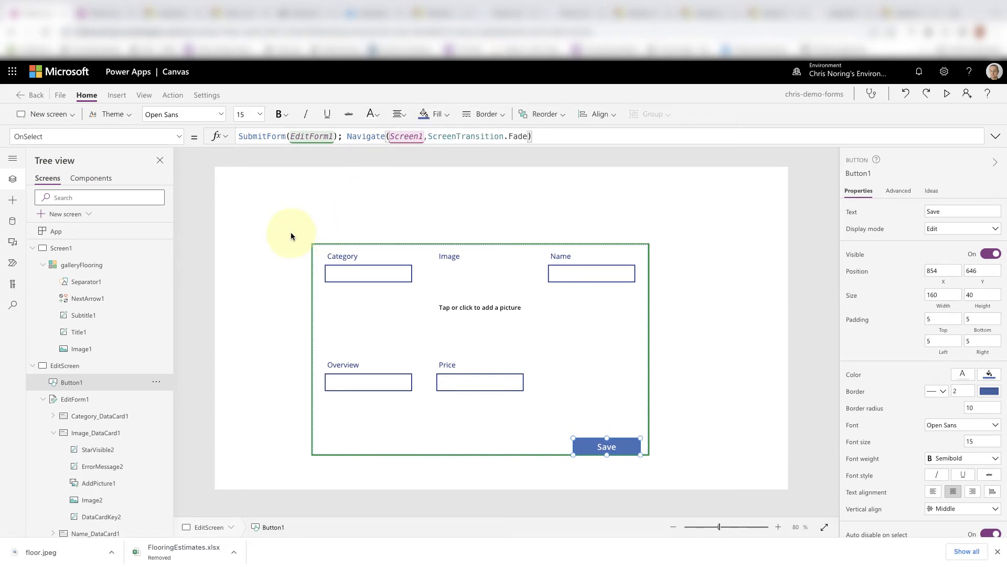
pyautogui.click(263, 246)
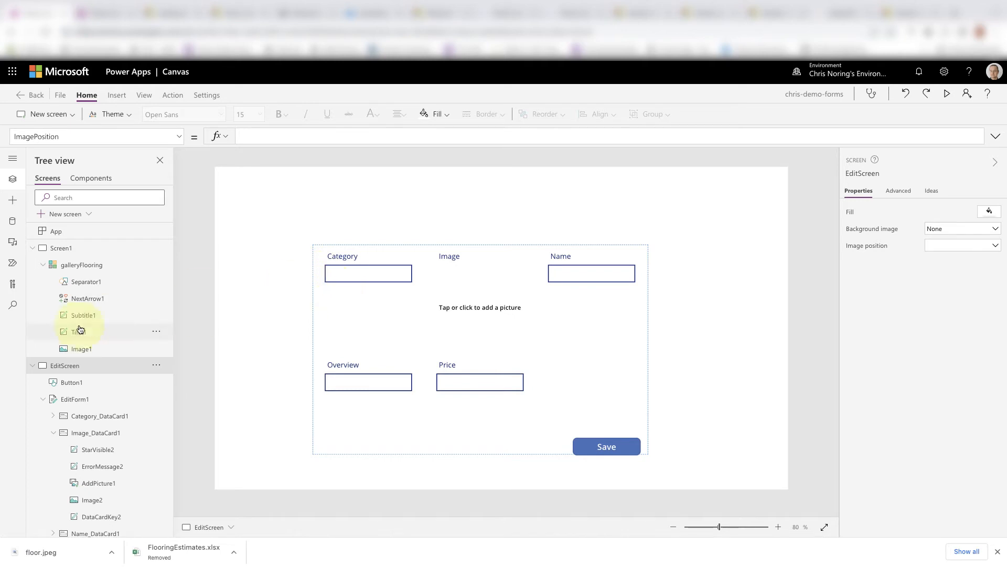
# Step: Preview the app from Screen1, test the arrow of the Caserta Stone Creme item, and close the preview
pyautogui.click(69, 253)
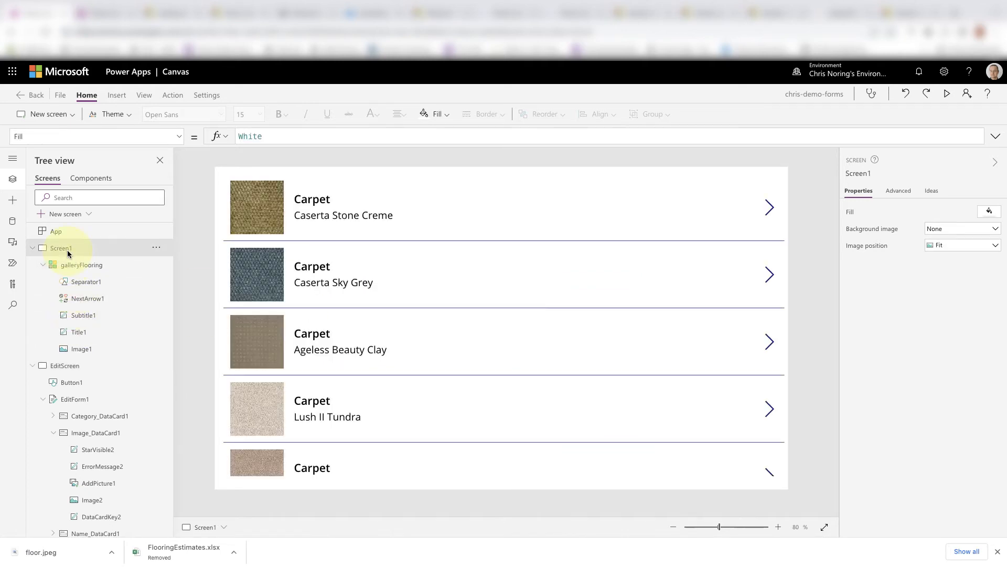
pyautogui.click(947, 93)
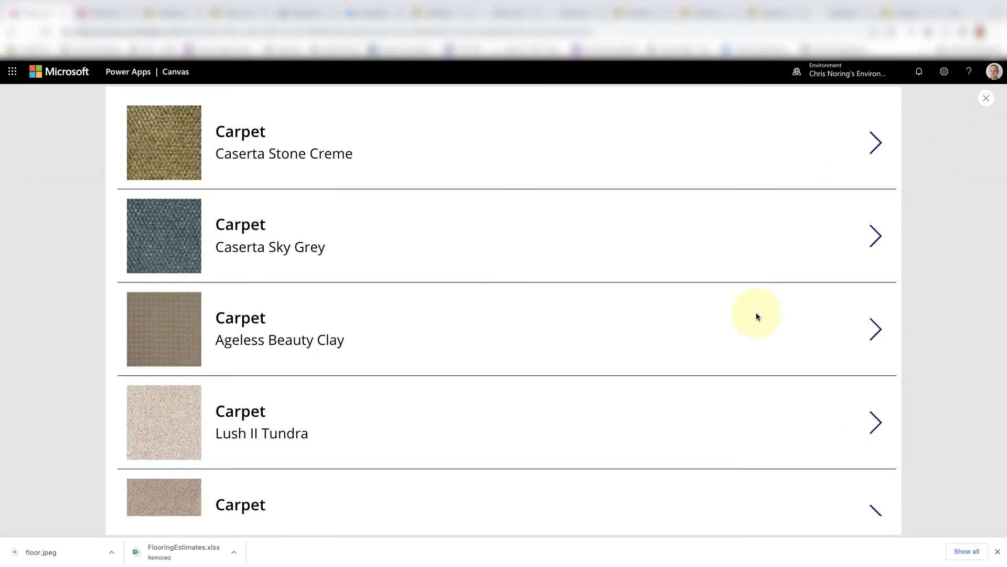
pyautogui.click(880, 146)
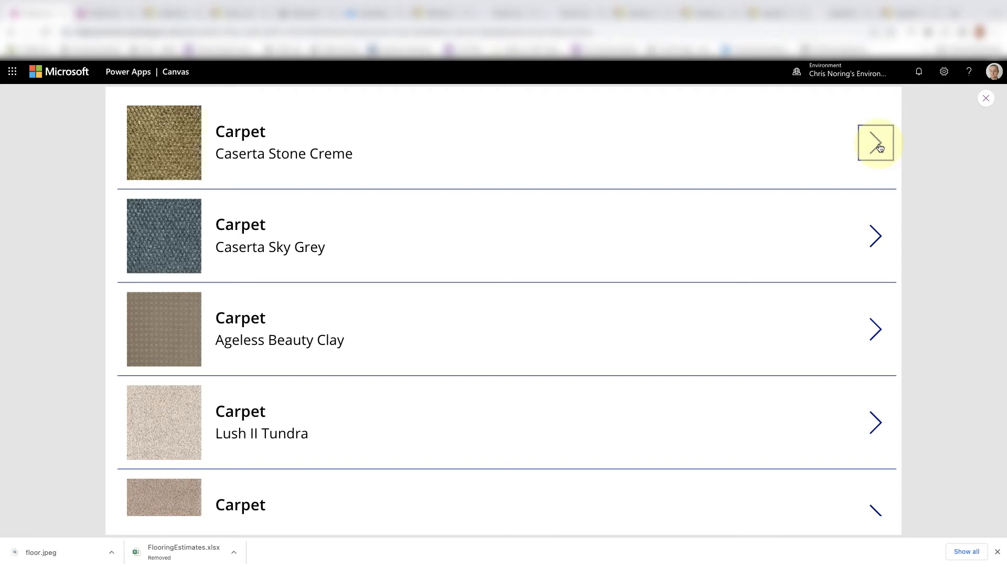
pyautogui.click(992, 100)
# Step: Add a Navigate call targeting EditScreen on a new line of the gallery arrow's OnSelect formula
pyautogui.click(770, 210)
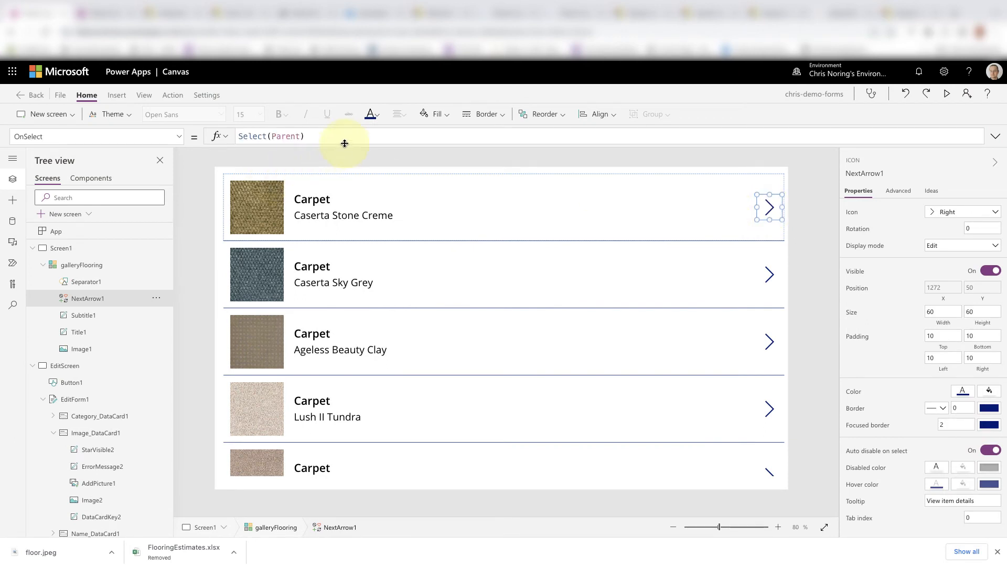
pyautogui.moveTo(345, 143); pyautogui.dragTo(346, 174)
pyautogui.click(322, 154)
pyautogui.press('Return')
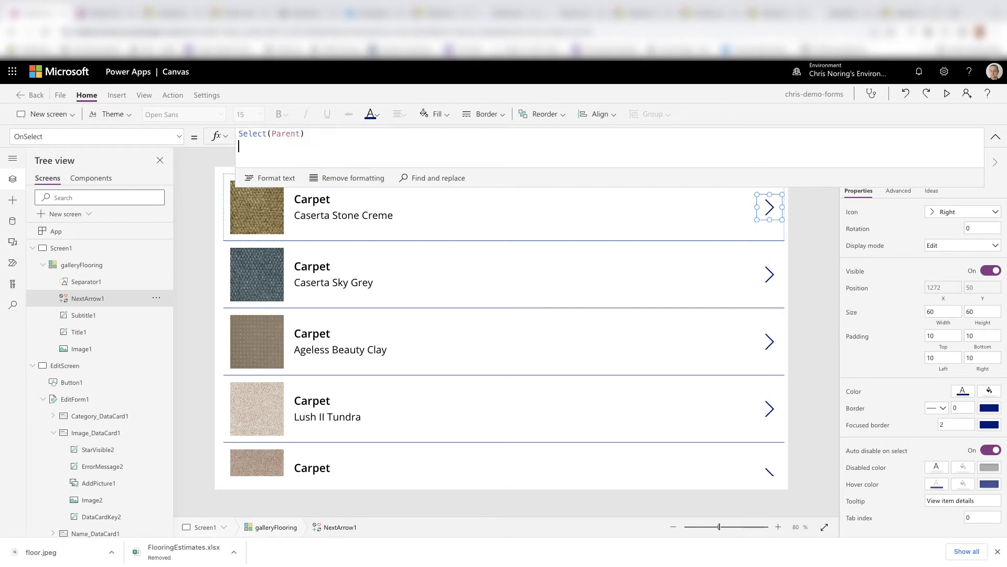
pyautogui.write('Naviga')
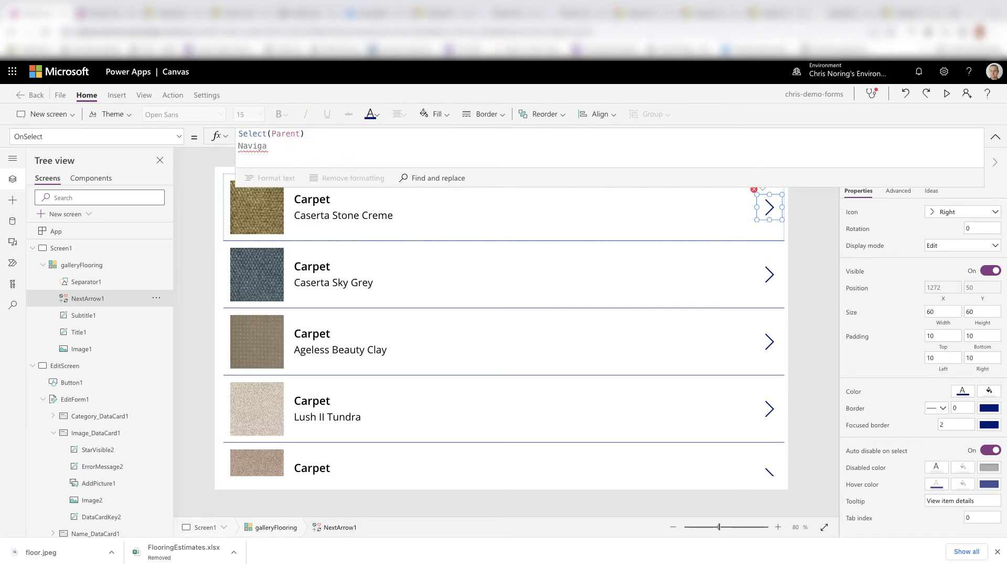
pyautogui.write('te(')
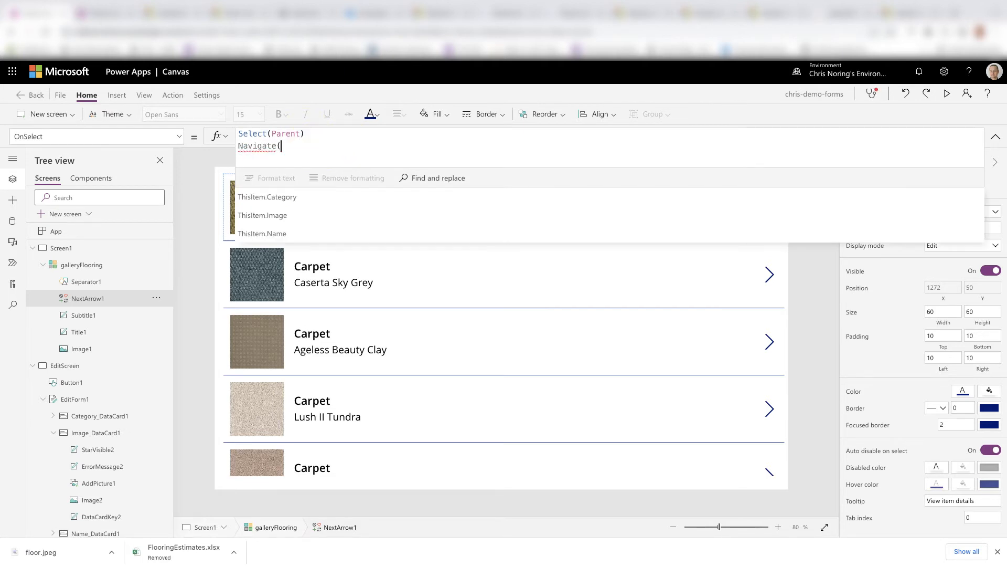
pyautogui.write('Ed')
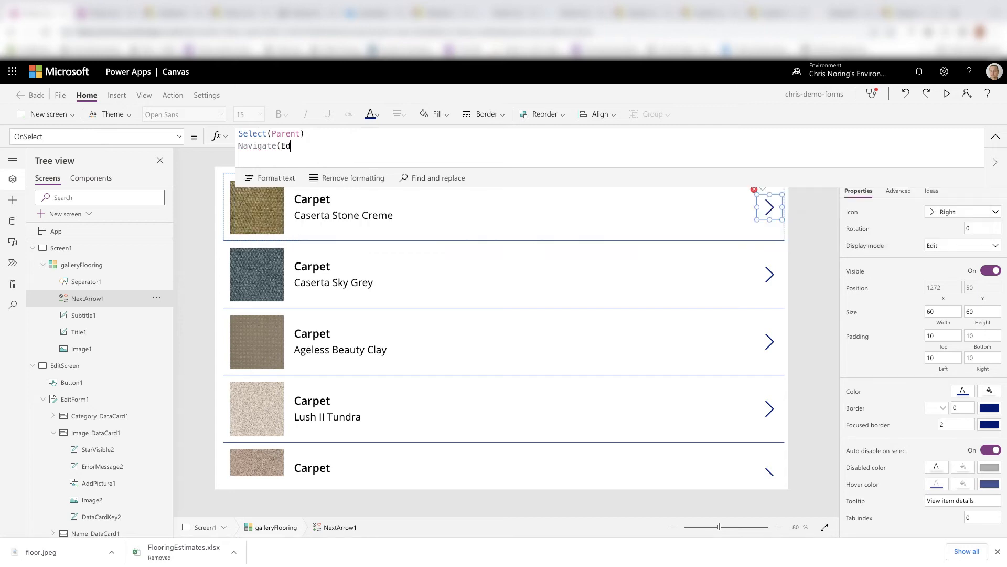
pyautogui.write('itSc')
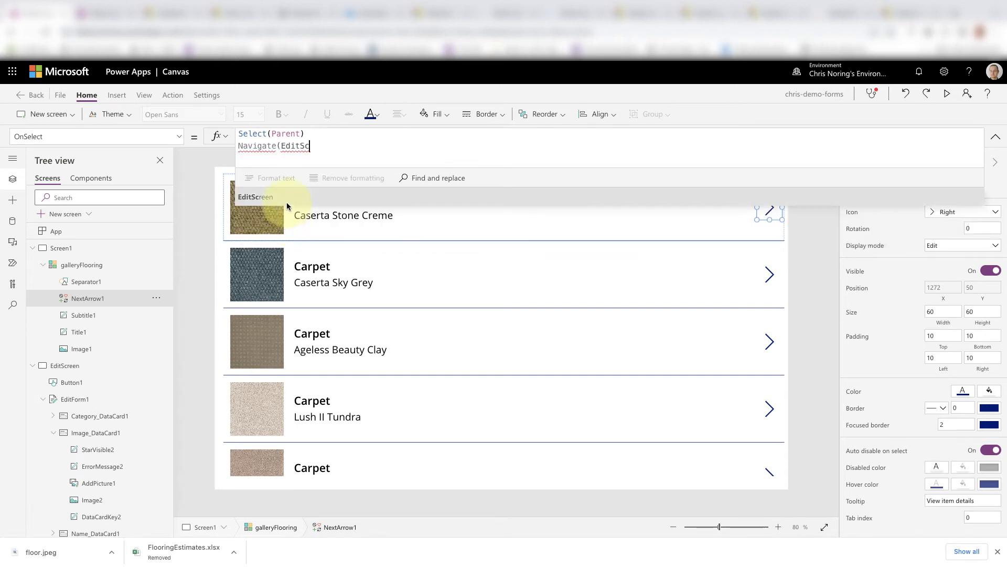
pyautogui.press('Tab')
pyautogui.write(',')
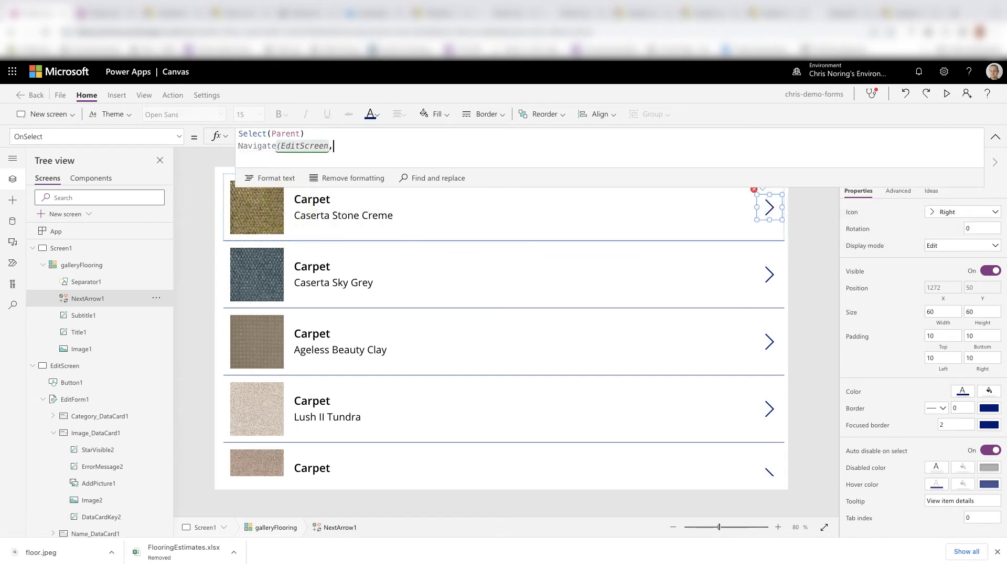
# Step: End Select(Parent) with a semicolon and complete the arrow's Navigate call with ScreenTransition.Fade
pyautogui.click(310, 133)
pyautogui.write(';')
pyautogui.click(340, 148)
pyautogui.press('BackSpace')
pyautogui.write(',')
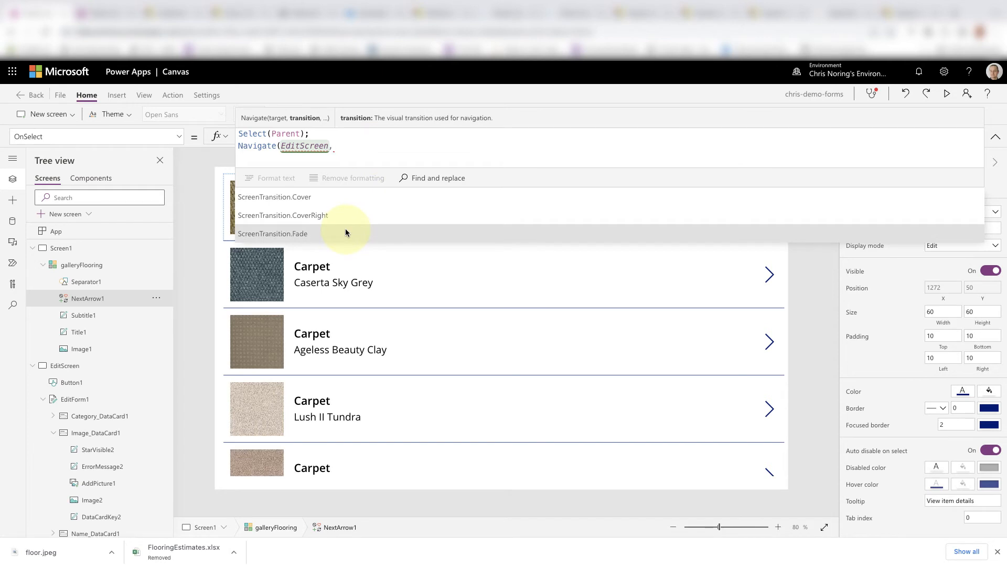
pyautogui.click(345, 232)
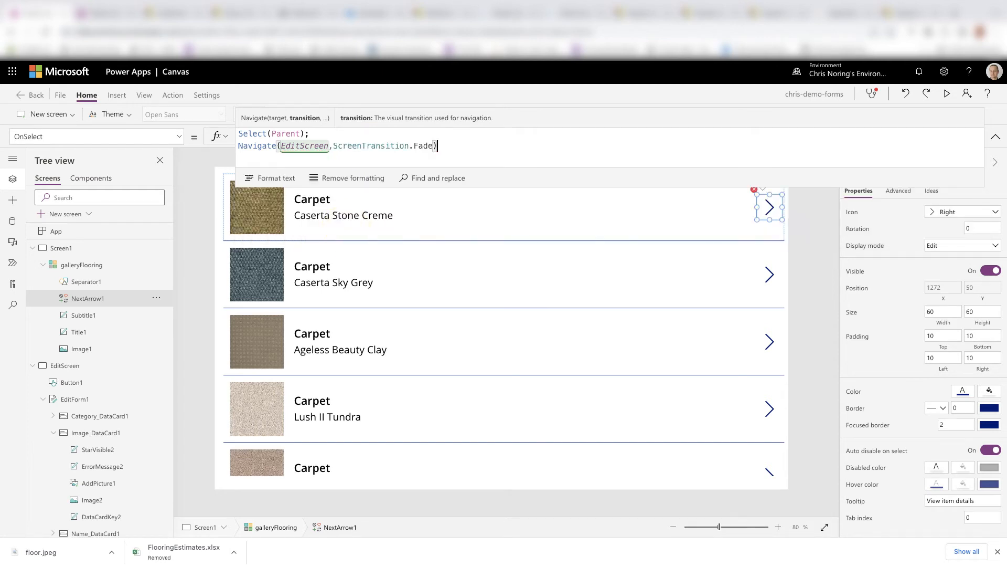
pyautogui.write(')')
pyautogui.click(198, 290)
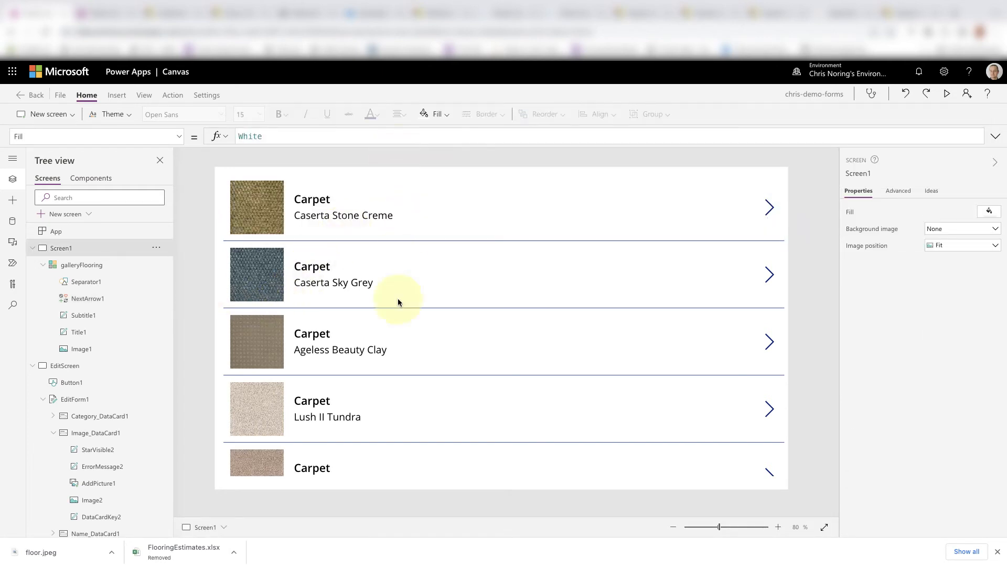
# Step: Preview the app, open the Caserta Stone Creme item through its arrow to check the edit form, and close the preview
pyautogui.click(947, 95)
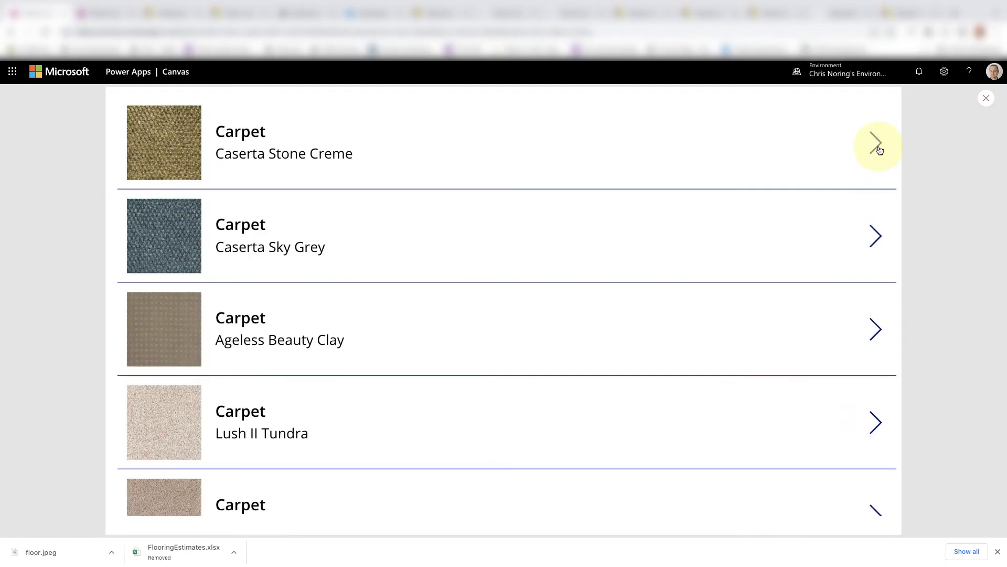
pyautogui.click(876, 145)
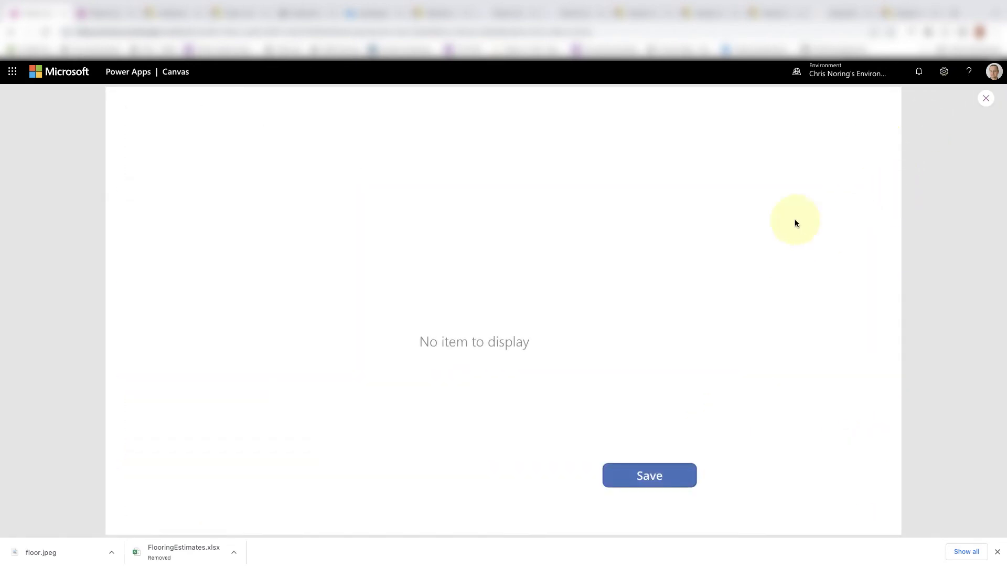
pyautogui.click(986, 98)
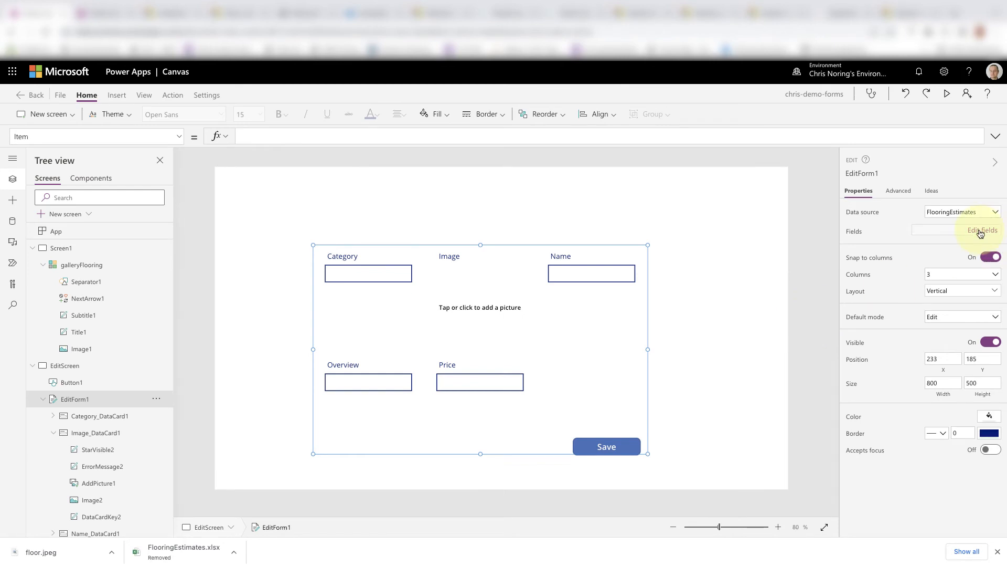
# Step: Set EditForm1's Item property to galleryFlooring.Selected
pyautogui.click(255, 137)
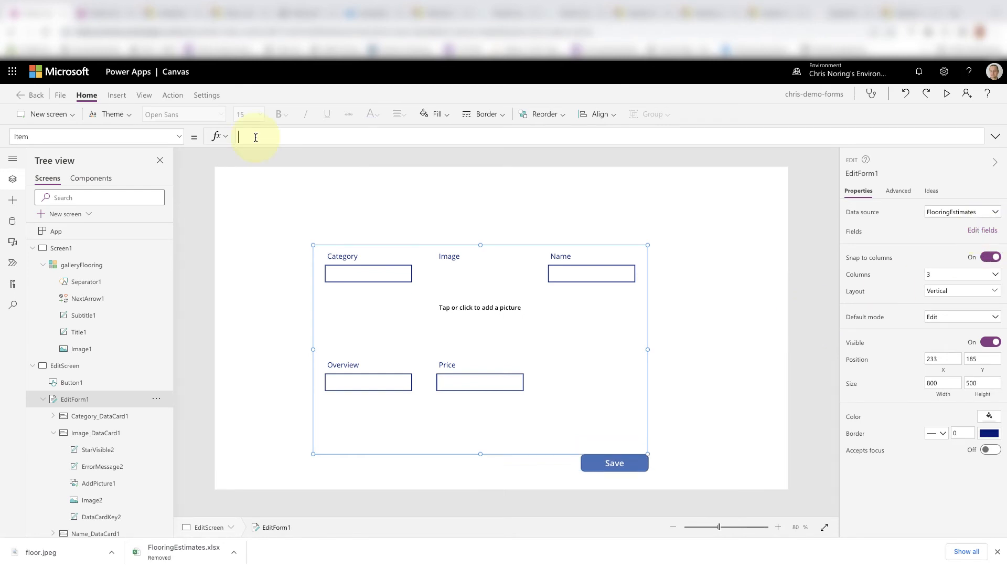
pyautogui.write('galler')
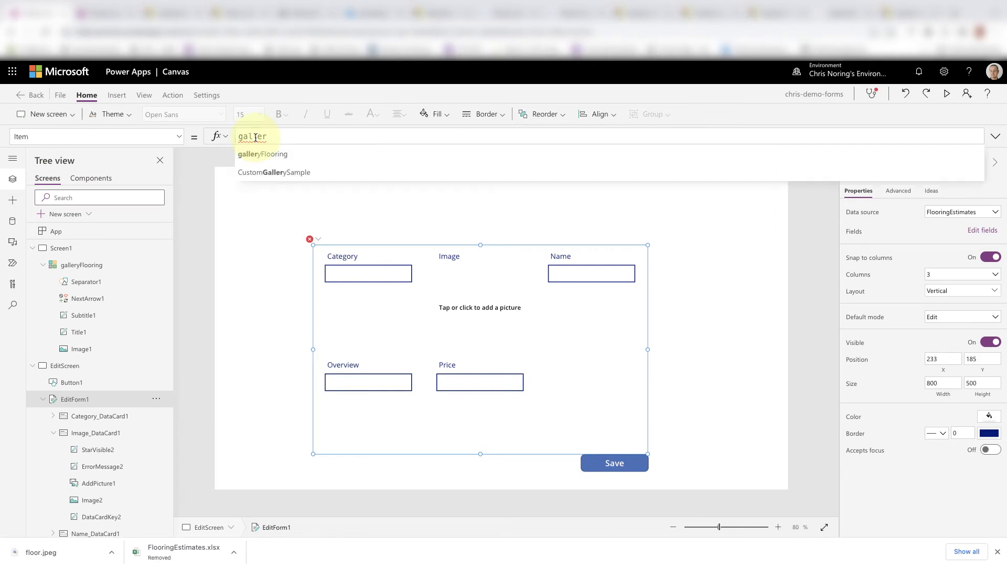
pyautogui.click(280, 155)
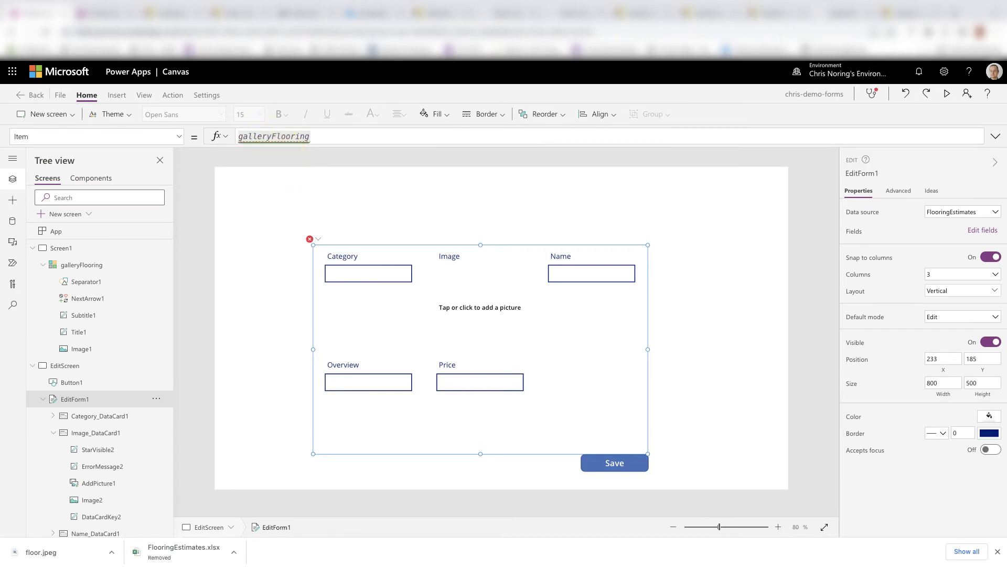
pyautogui.write('.Se')
pyautogui.click(280, 171)
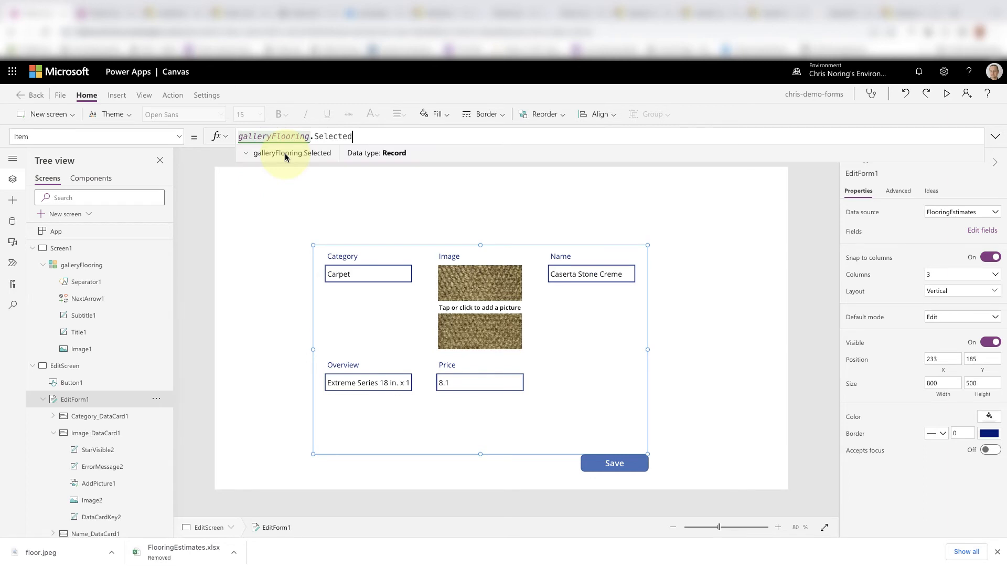
pyautogui.click(272, 291)
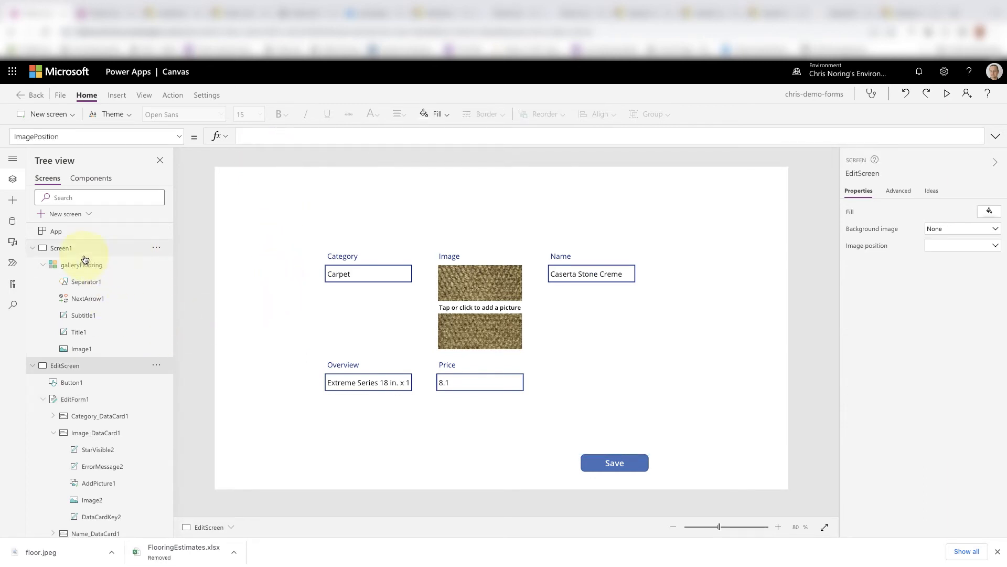
pyautogui.click(347, 319)
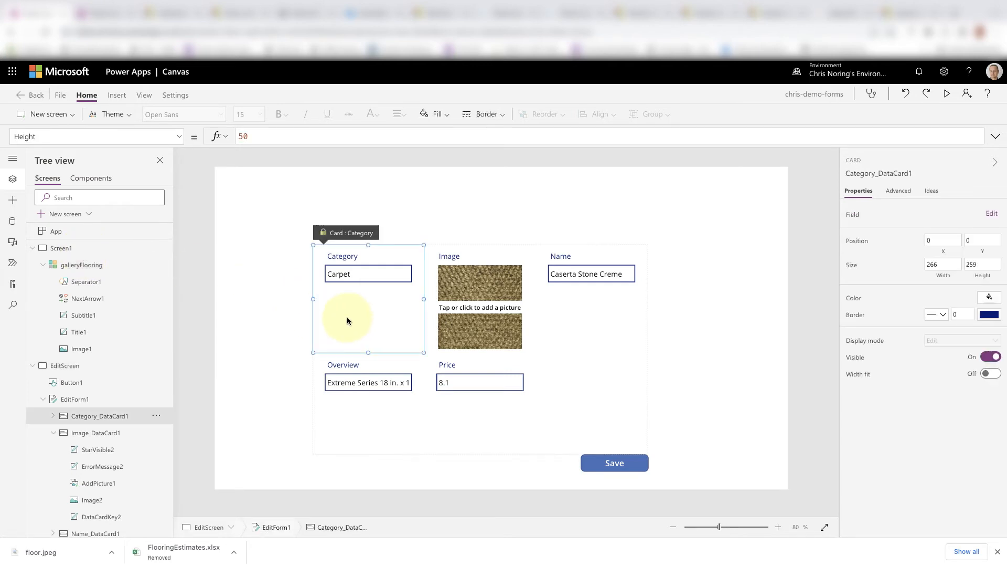
pyautogui.click(262, 373)
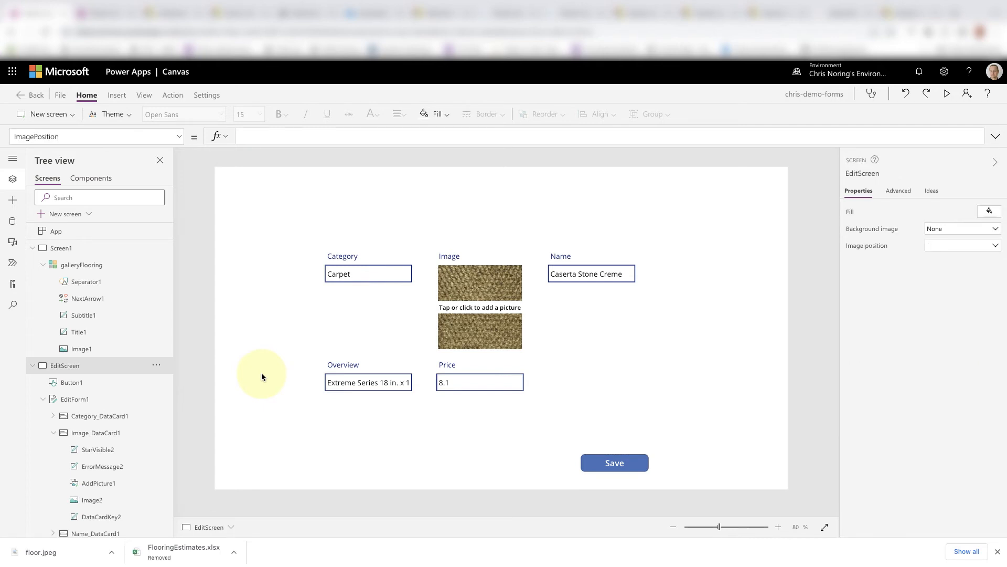
# Step: Preview the app from Screen1, open the Caserta Stone Creme item through its arrow, and try its picture chooser without picking a file
pyautogui.click(63, 249)
pyautogui.click(947, 94)
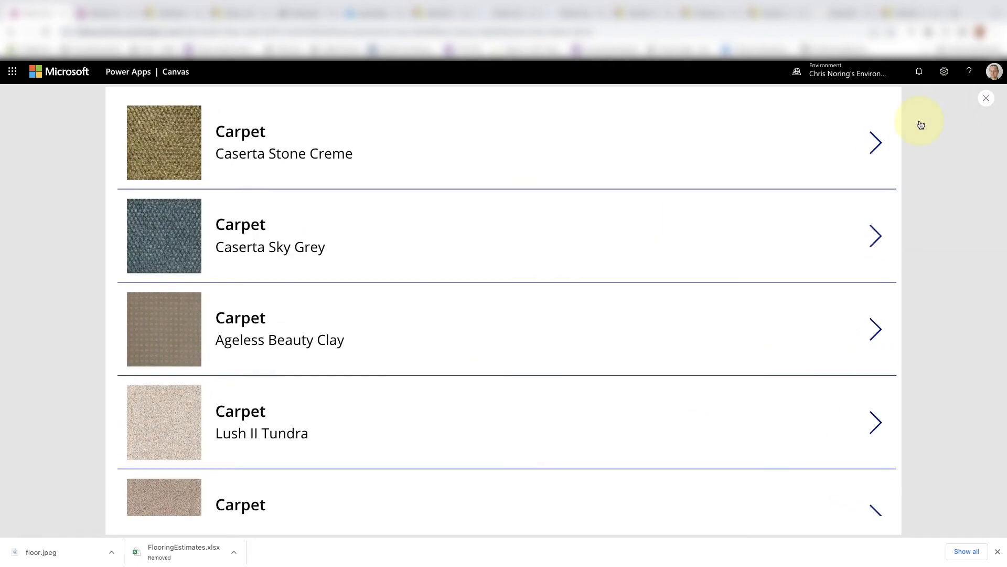
pyautogui.click(877, 142)
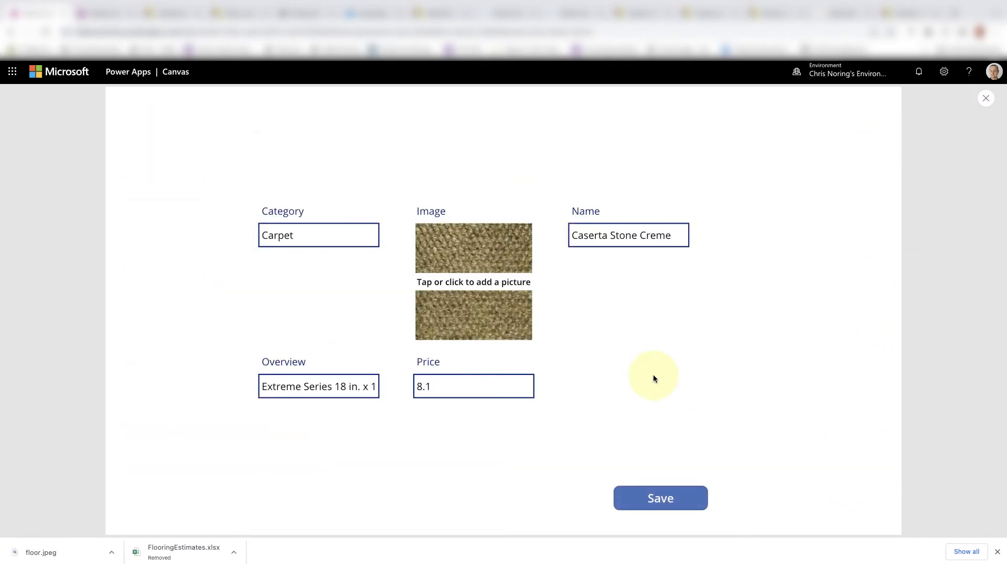
pyautogui.click(463, 284)
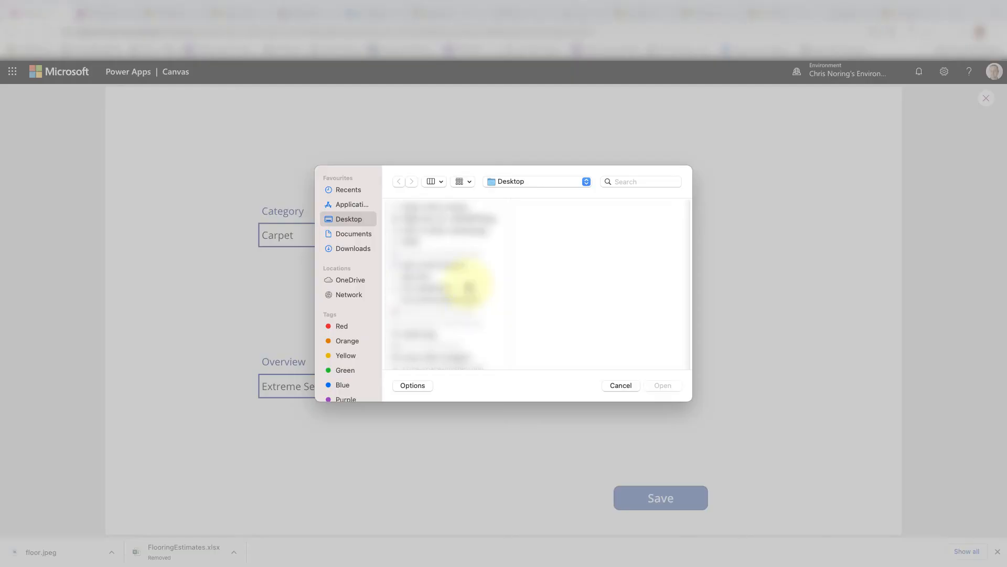
pyautogui.click(622, 385)
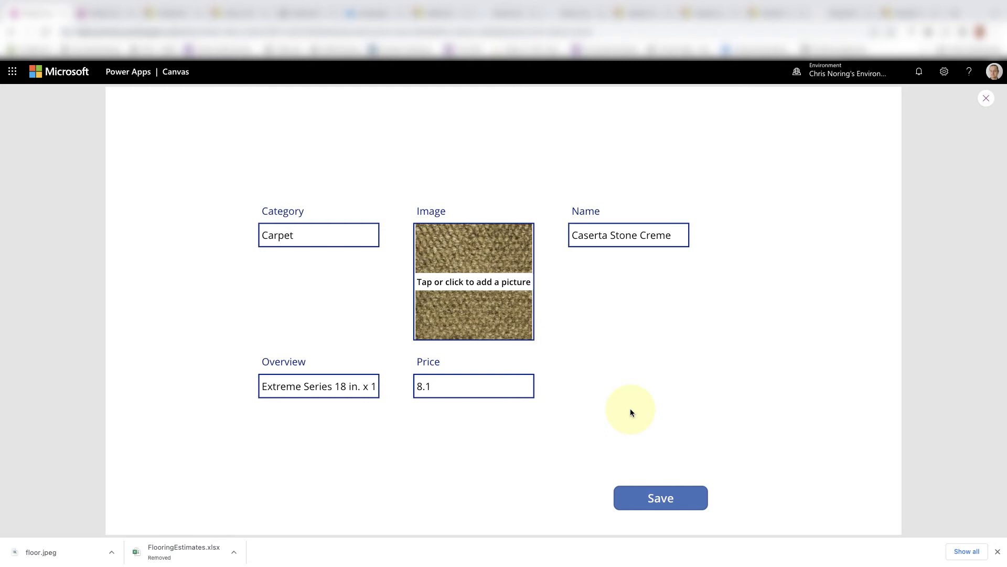
# Step: Change the item's Name to Caserta Stone Cremes in the edit form and save the record
pyautogui.click(429, 384)
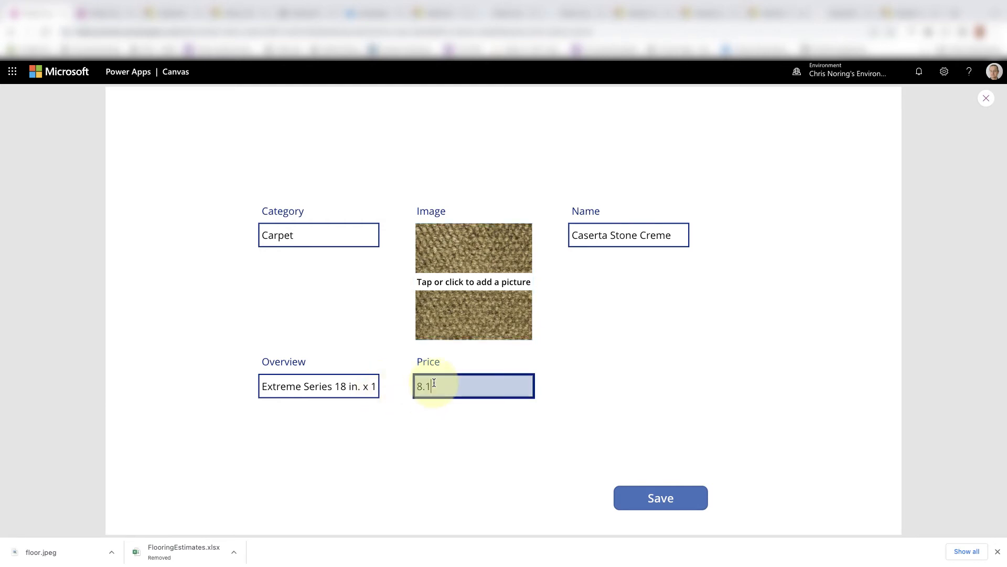
pyautogui.click(678, 236)
pyautogui.write('s')
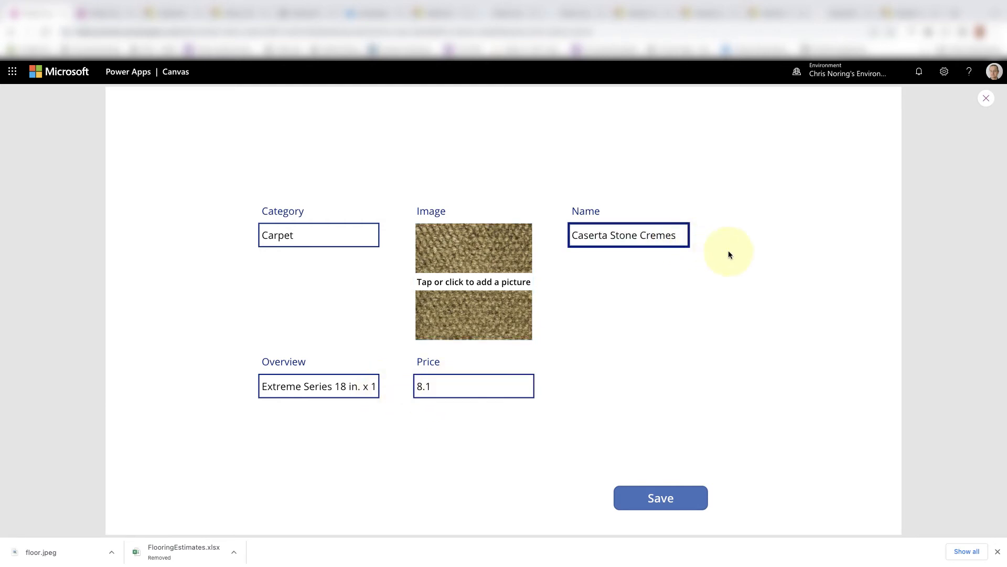
pyautogui.click(731, 252)
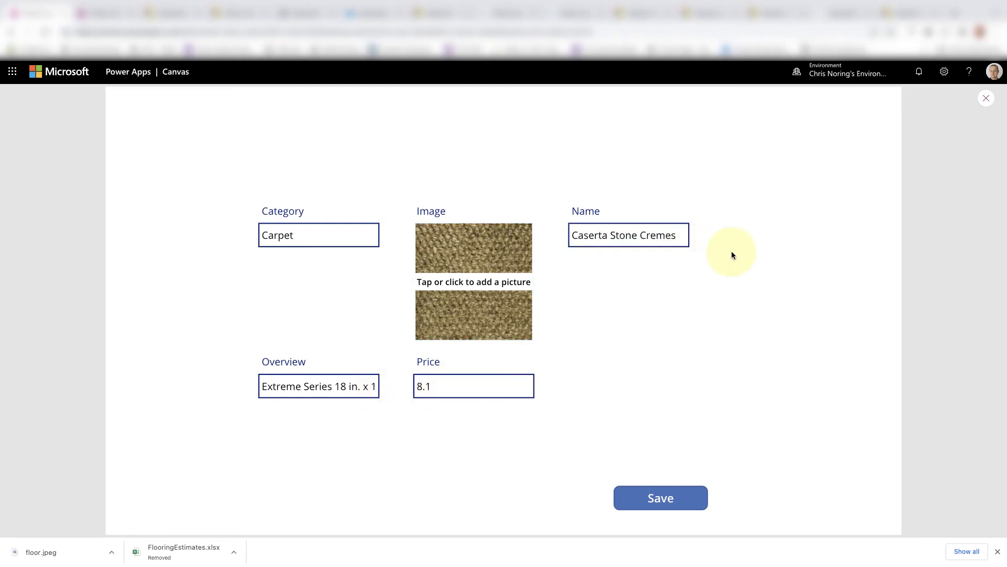
pyautogui.click(671, 499)
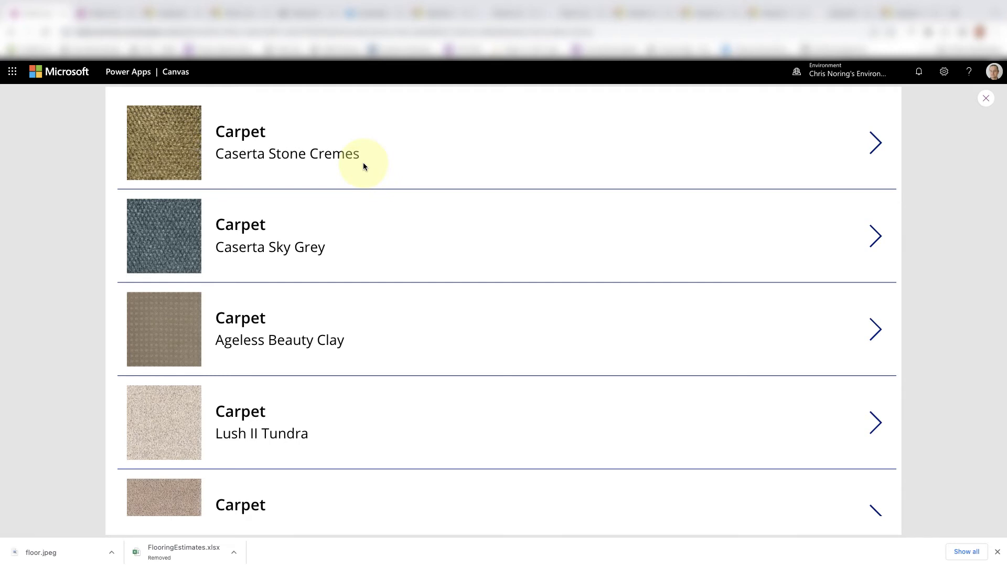
# Step: Switch to OneDrive, open FlooringEstimatesv2.xlsx to check the saved name, return to Power Apps, and close the preview
pyautogui.click(362, 14)
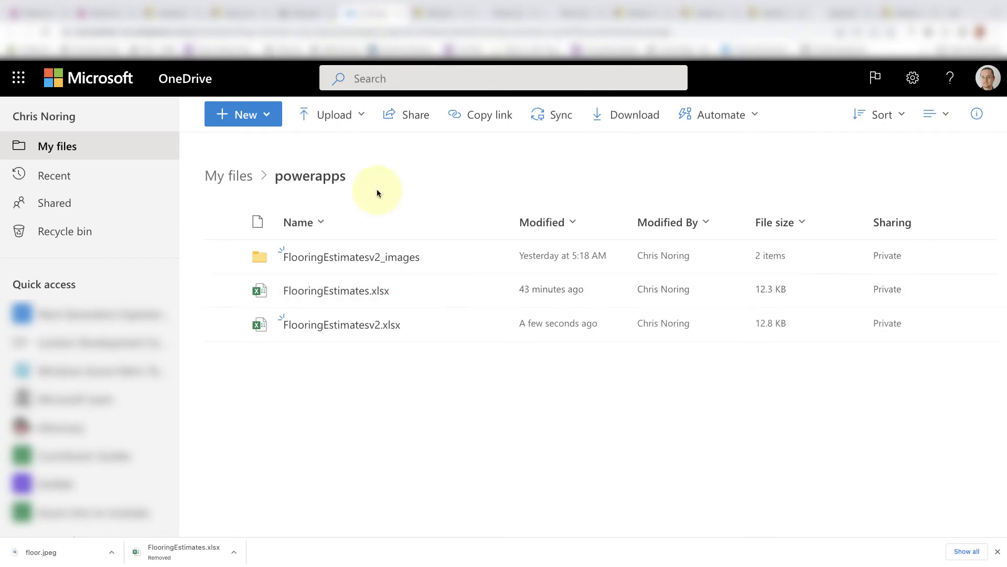
pyautogui.click(376, 324)
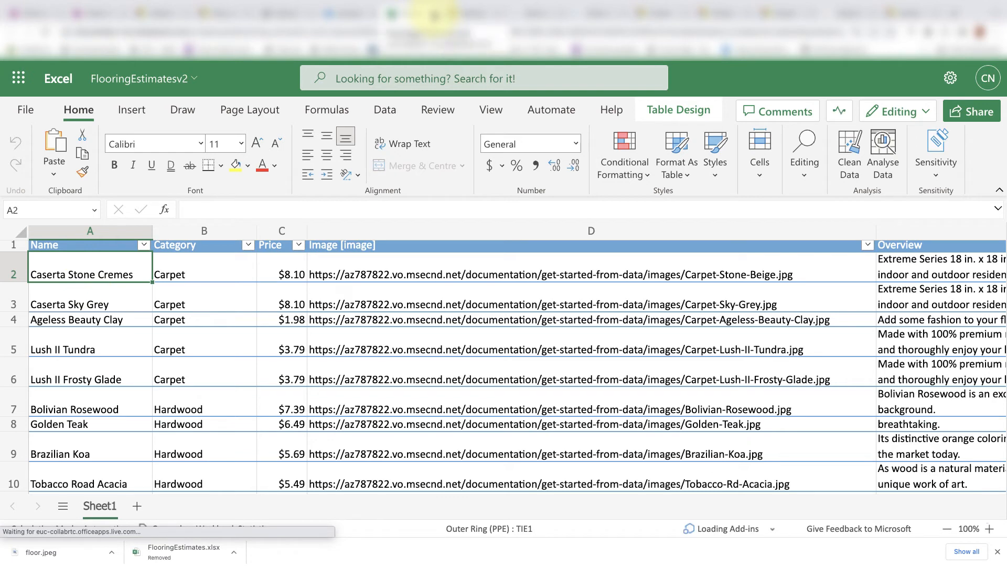
pyautogui.click(438, 14)
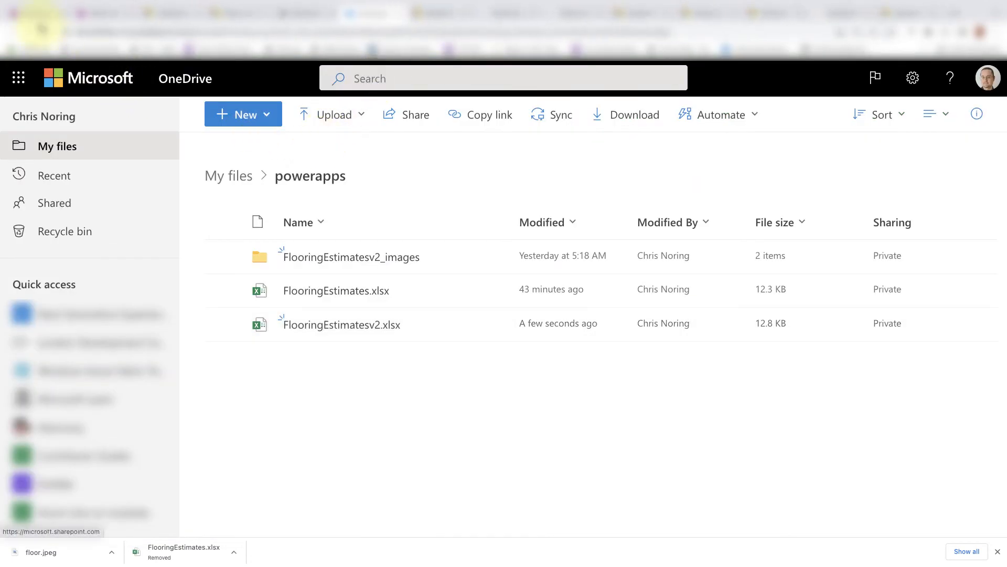
pyautogui.click(40, 18)
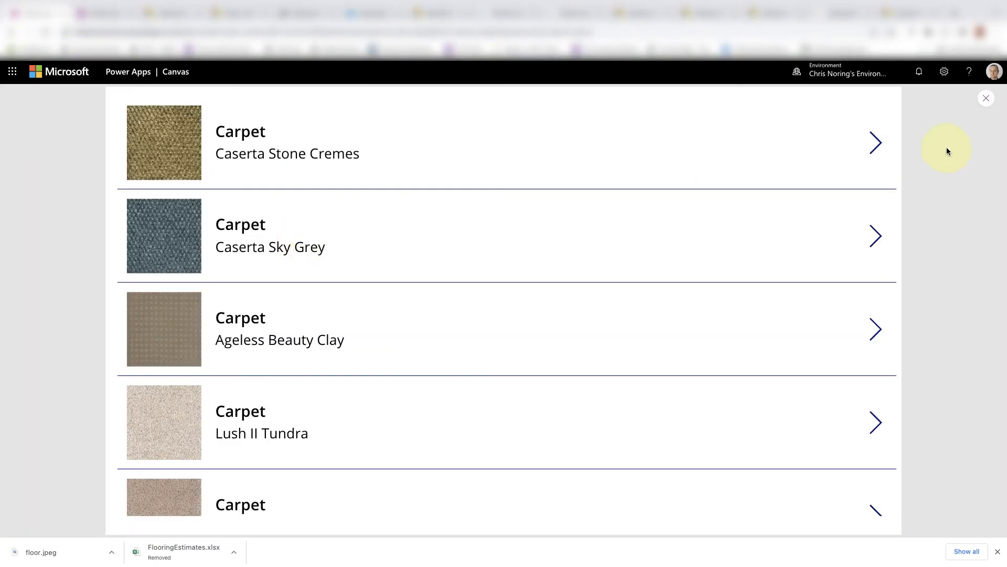
pyautogui.click(986, 98)
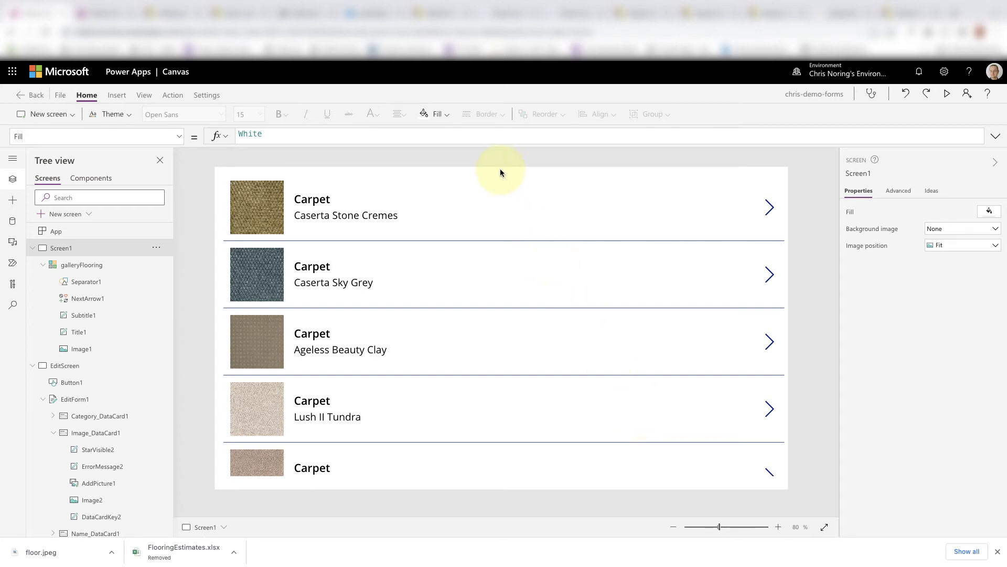
pyautogui.moveTo(502, 144); pyautogui.dragTo(501, 153)
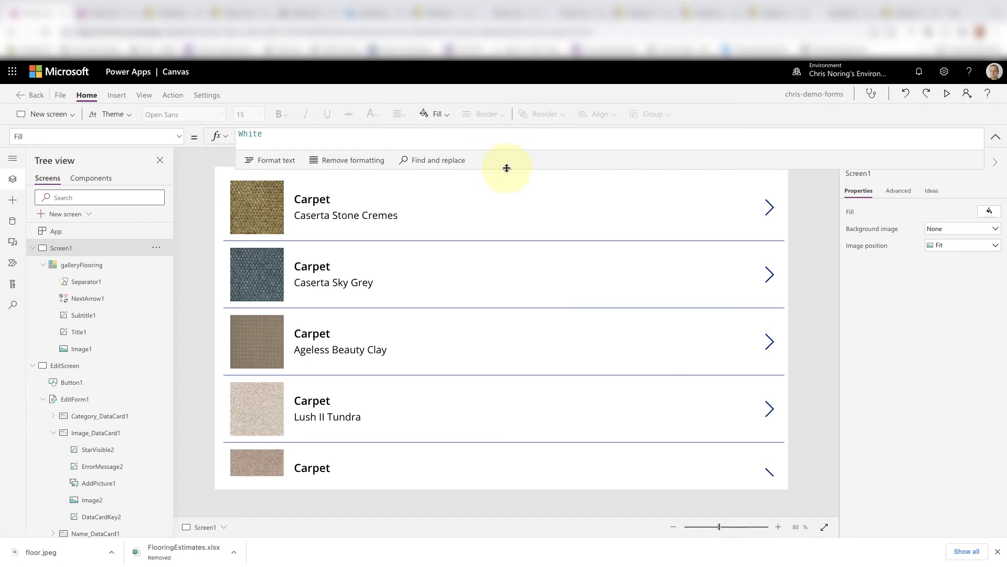
pyautogui.click(769, 208)
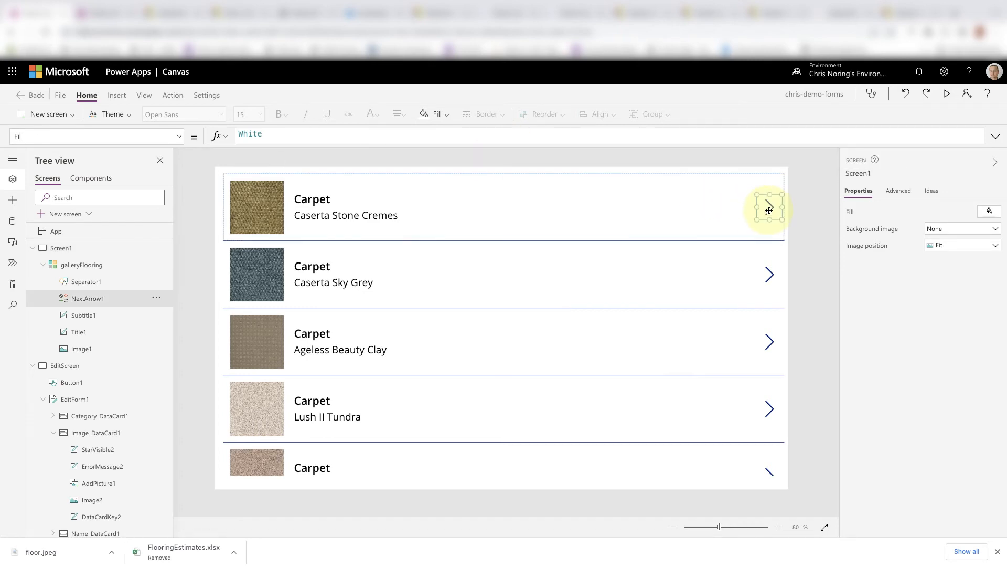
pyautogui.hotkey('ctrl', 'c')
pyautogui.hotkey('ctrl', 'v')
pyautogui.moveTo(768, 209); pyautogui.dragTo(718, 208)
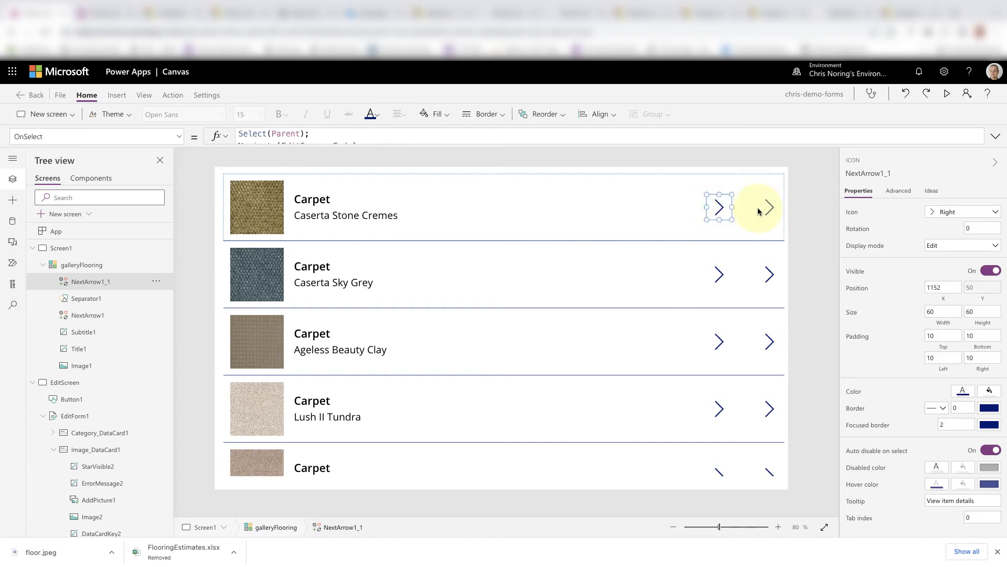
pyautogui.click(994, 212)
pyautogui.click(868, 274)
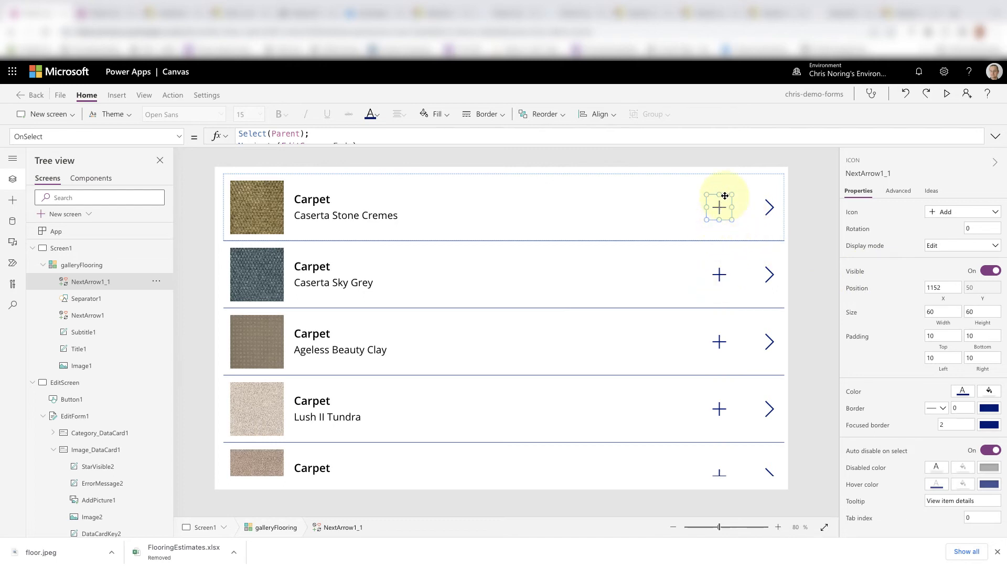
pyautogui.press('Delete')
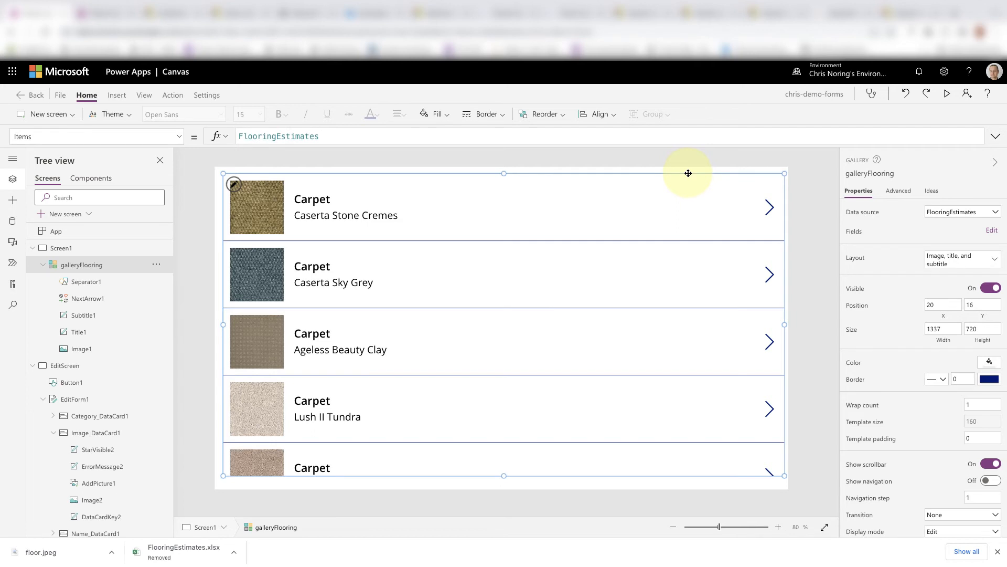
# Step: Shorten galleryFlooring from its upper edge and place an Add icon in the freed space at about X 1236, Y 28
pyautogui.moveTo(505, 174); pyautogui.dragTo(505, 210)
pyautogui.click(121, 247)
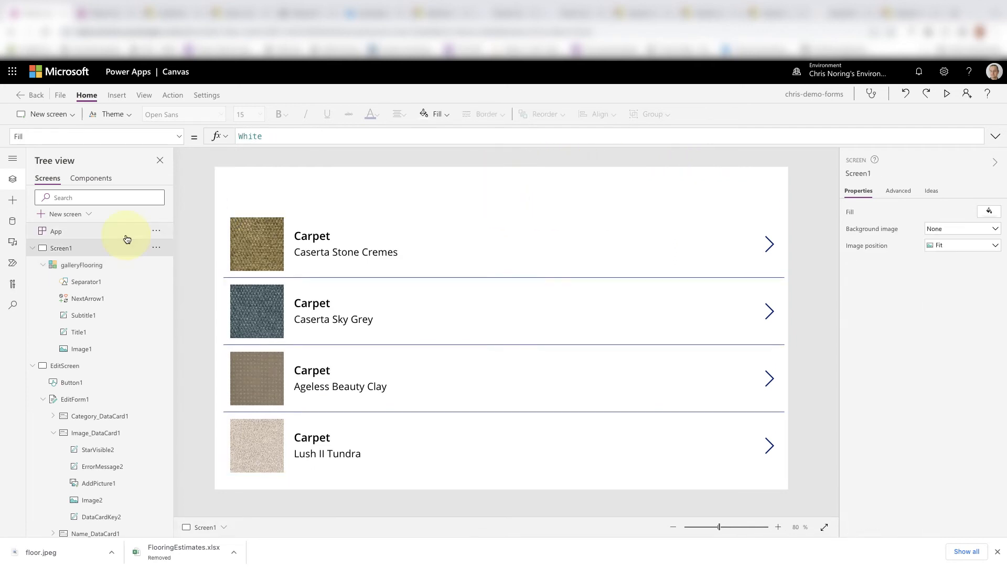
pyautogui.click(91, 194)
pyautogui.write('icon')
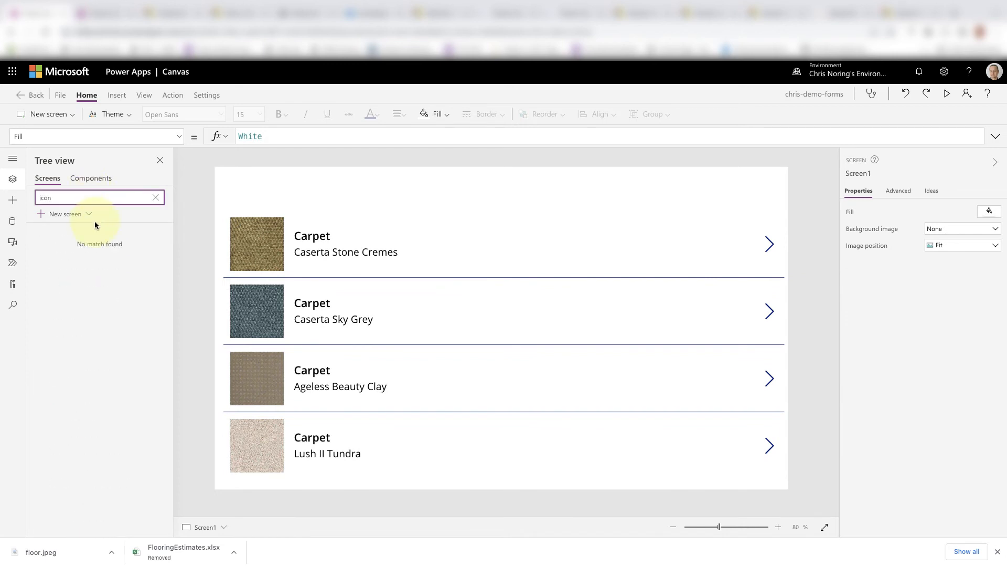
pyautogui.click(12, 200)
pyautogui.click(74, 181)
pyautogui.write('icon')
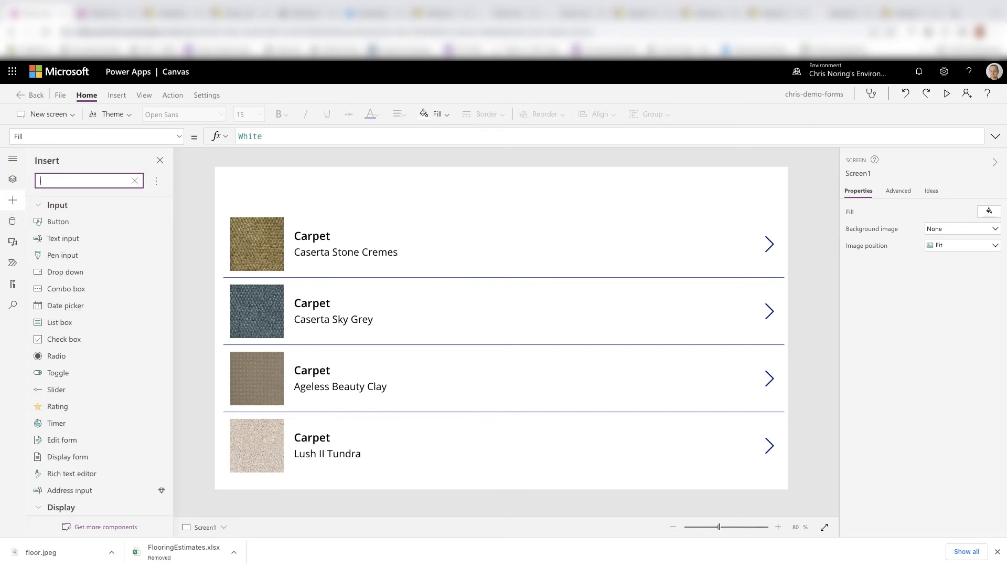
pyautogui.scroll(-3, 74, 378)
pyautogui.scroll(-4, 74, 378)
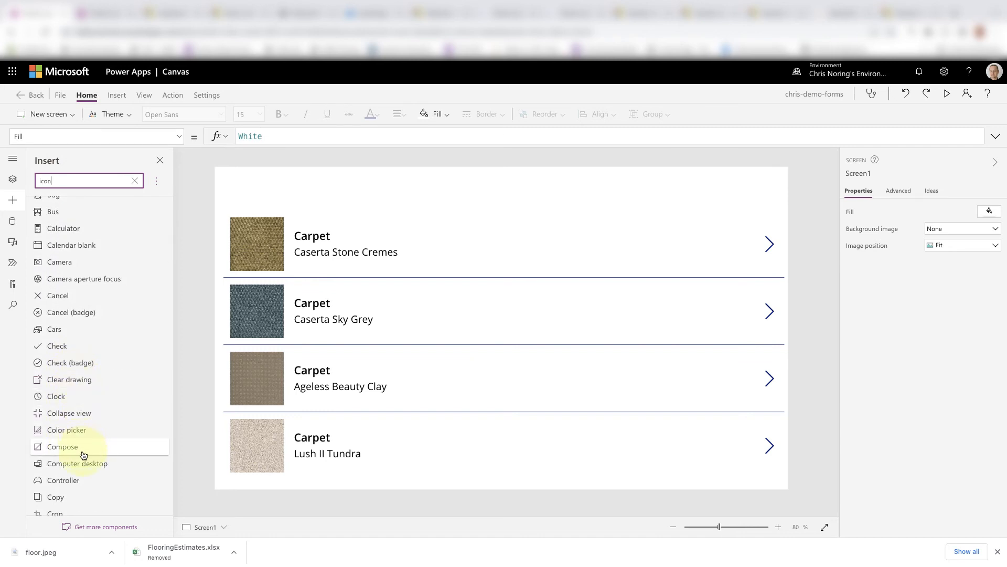
pyautogui.scroll(7, 84, 455)
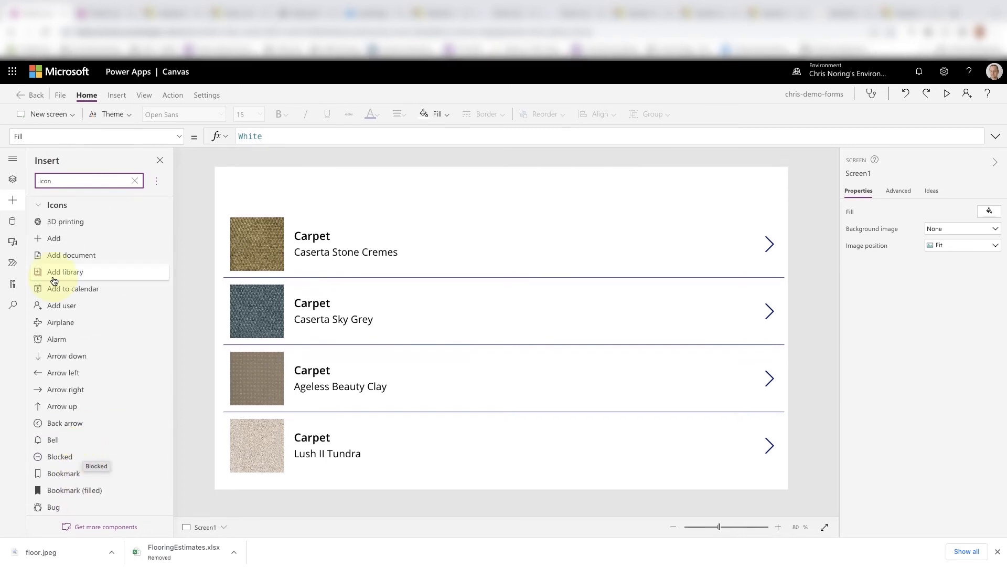
pyautogui.click(51, 244)
pyautogui.moveTo(52, 244); pyautogui.dragTo(746, 193)
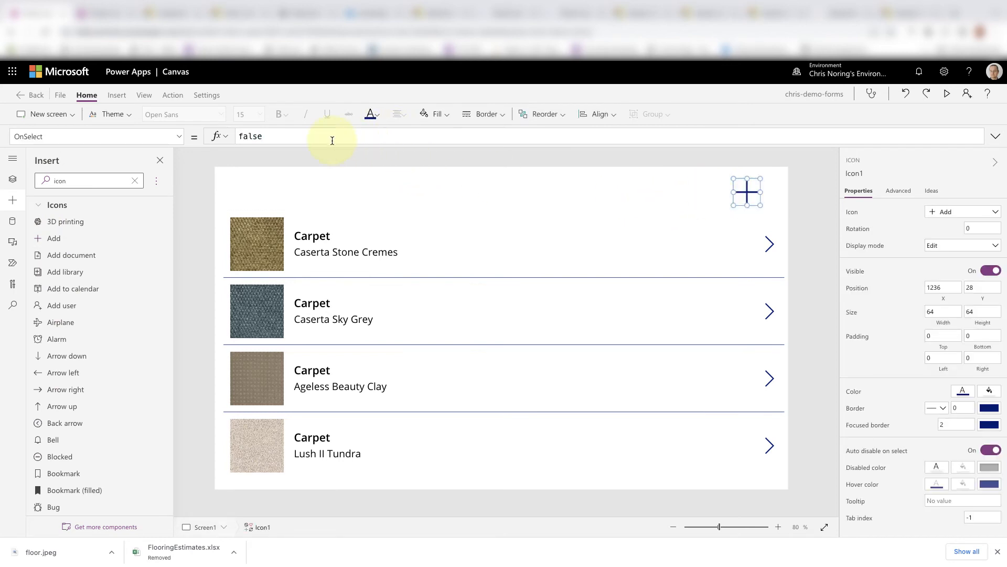
# Step: Replace the Add icon's OnSelect formula with NewForm(EditForm1)
pyautogui.click(286, 142)
pyautogui.doubleClick(253, 139)
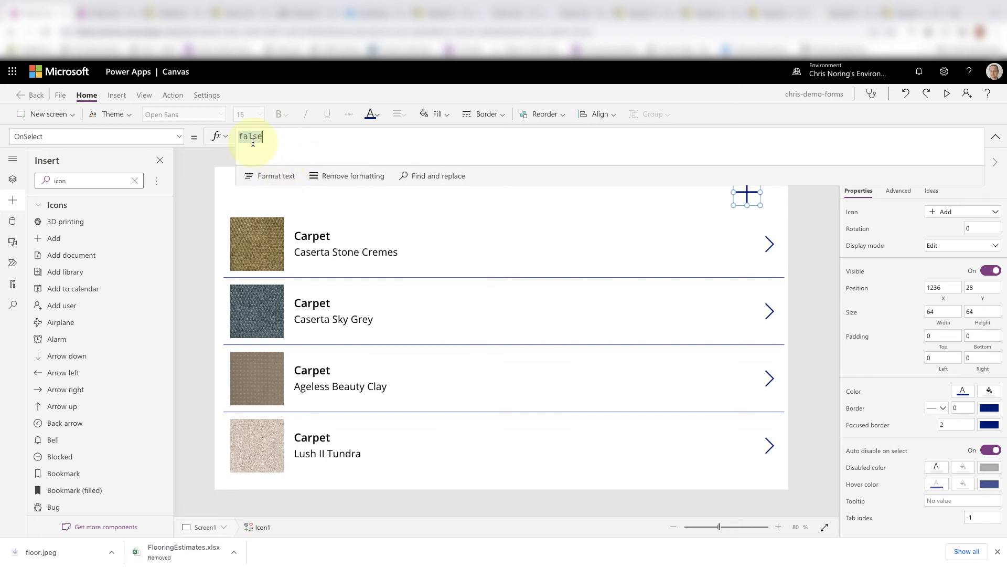
pyautogui.write('NewF')
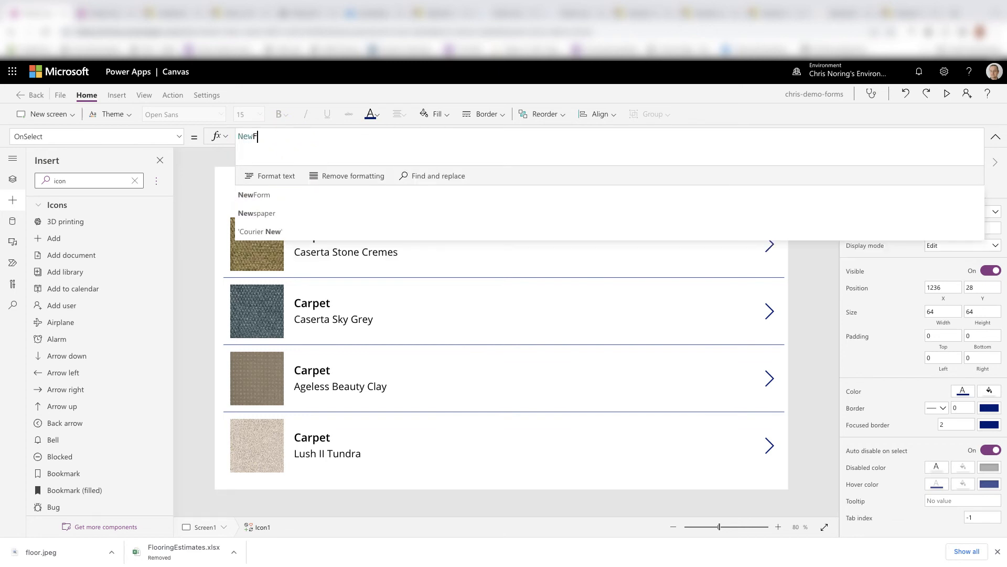
pyautogui.write('orm(Edit')
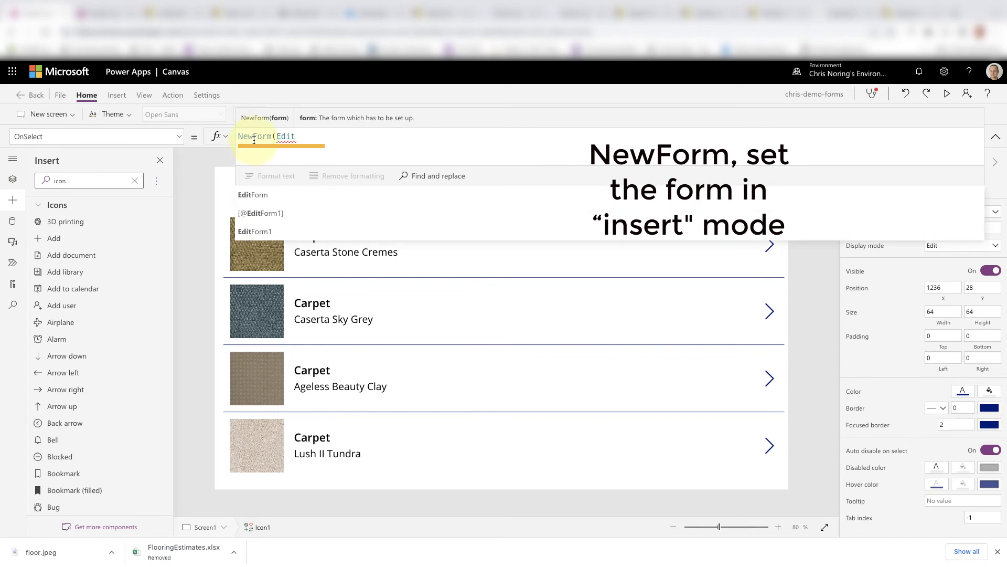
pyautogui.click(269, 232)
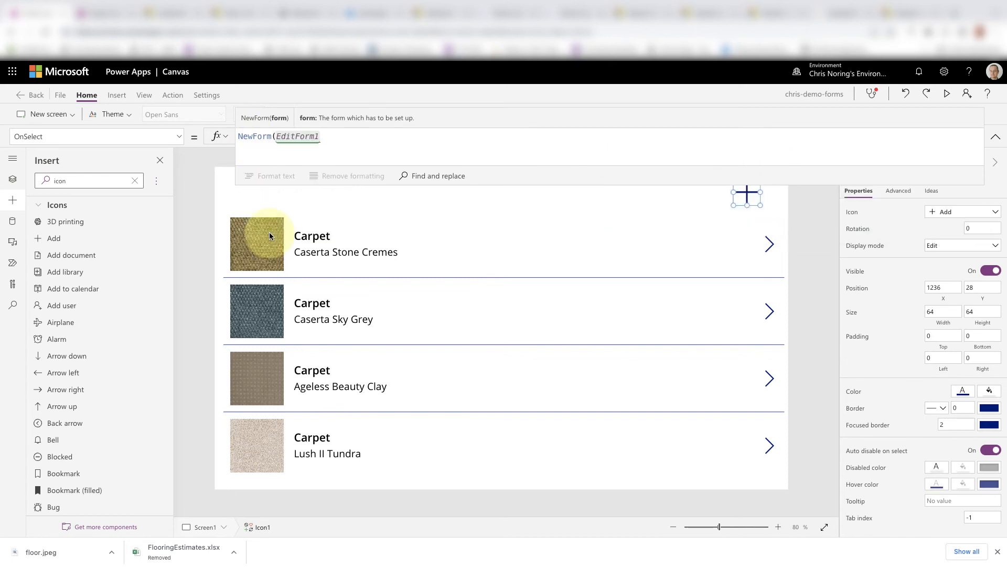
pyautogui.write(')')
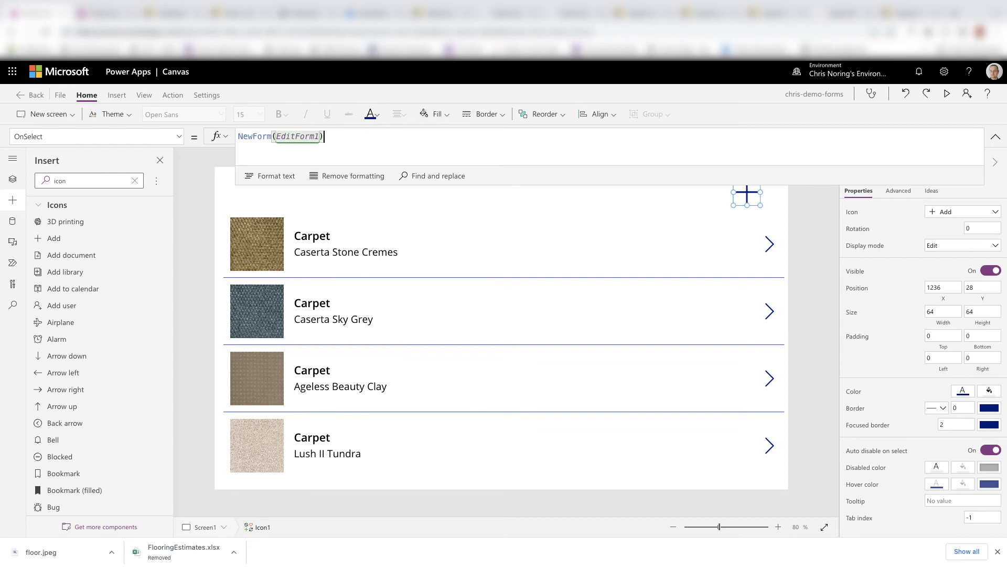
# Step: Add a second line to the Add icon's OnSelect formula that calls Navigate with EditScreen as its target
pyautogui.hotkey('shift', 'Return')
pyautogui.write('Navig')
pyautogui.write('ate')
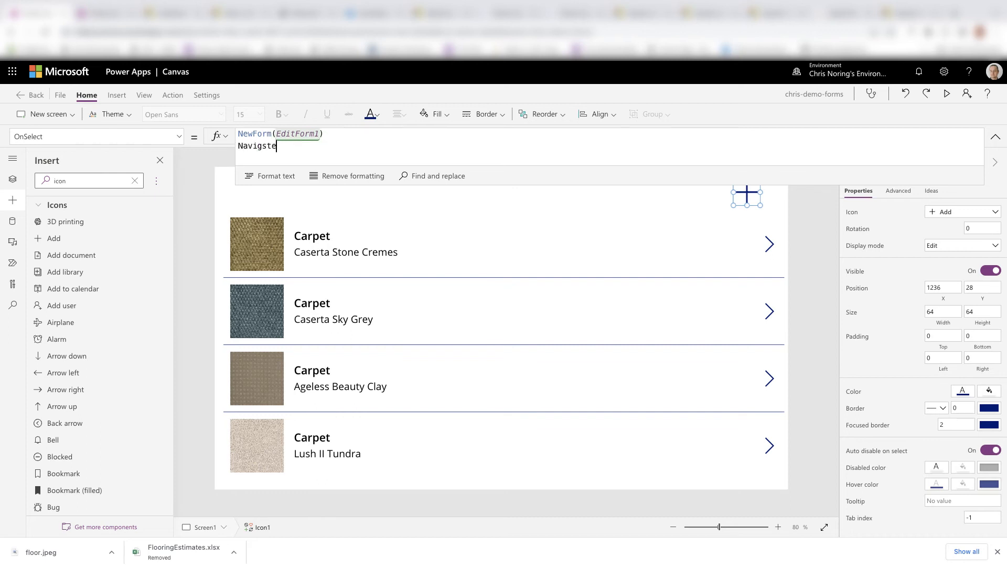
pyautogui.press('BackSpace')
pyautogui.press('BackSpace')
pyautogui.press('BackSpace')
pyautogui.press('BackSpace')
pyautogui.write('ga')
pyautogui.press('BackSpace')
pyautogui.press('BackSpace')
pyautogui.press('BackSpace')
pyautogui.write('igate(')
pyautogui.click(9, 179)
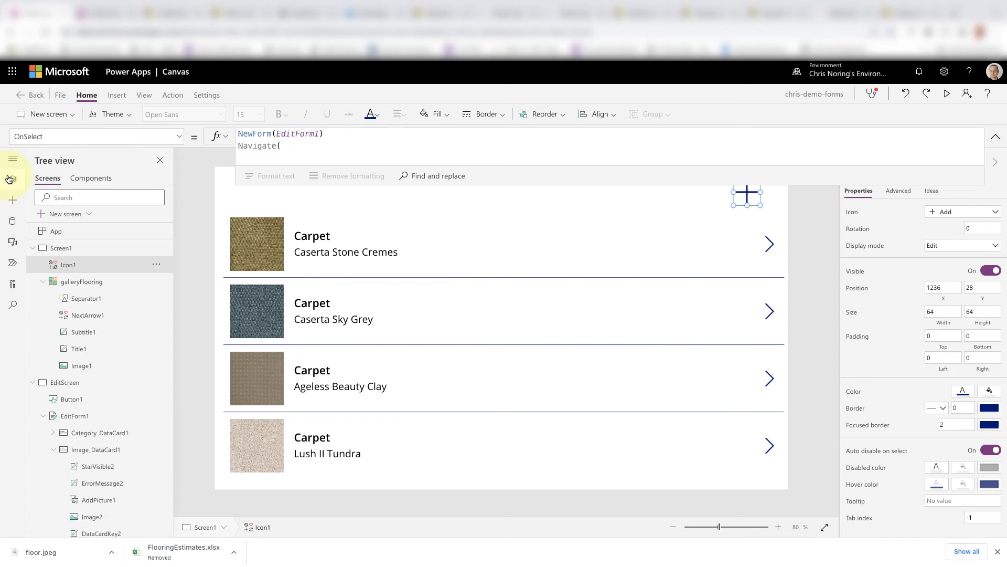
pyautogui.click(32, 248)
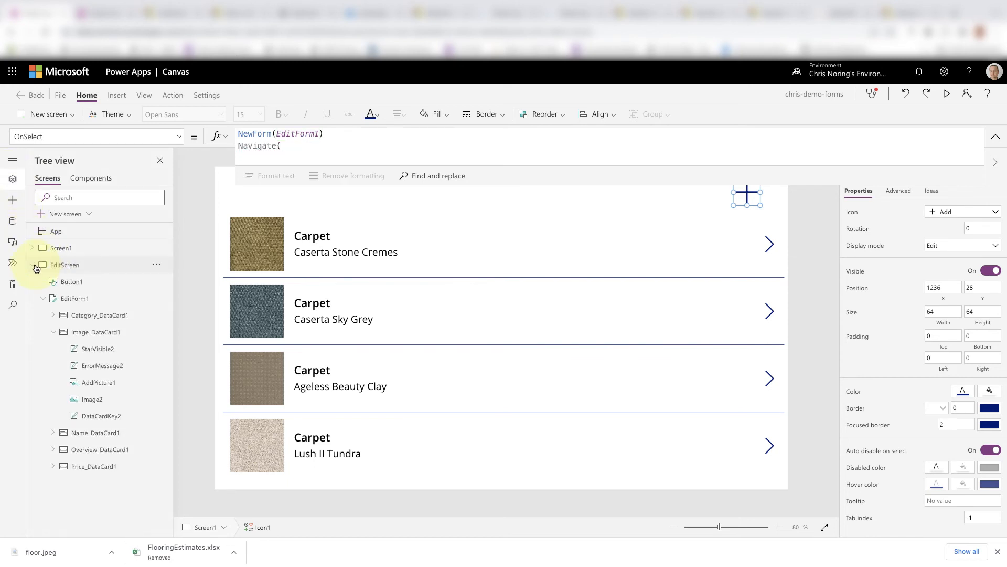
pyautogui.click(32, 264)
pyautogui.click(285, 146)
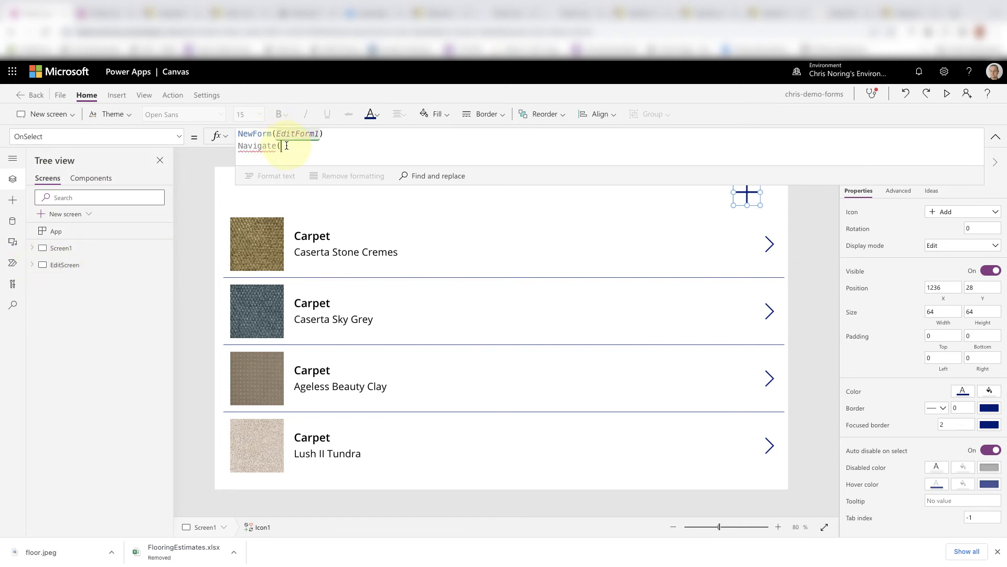
pyautogui.write('EditSc')
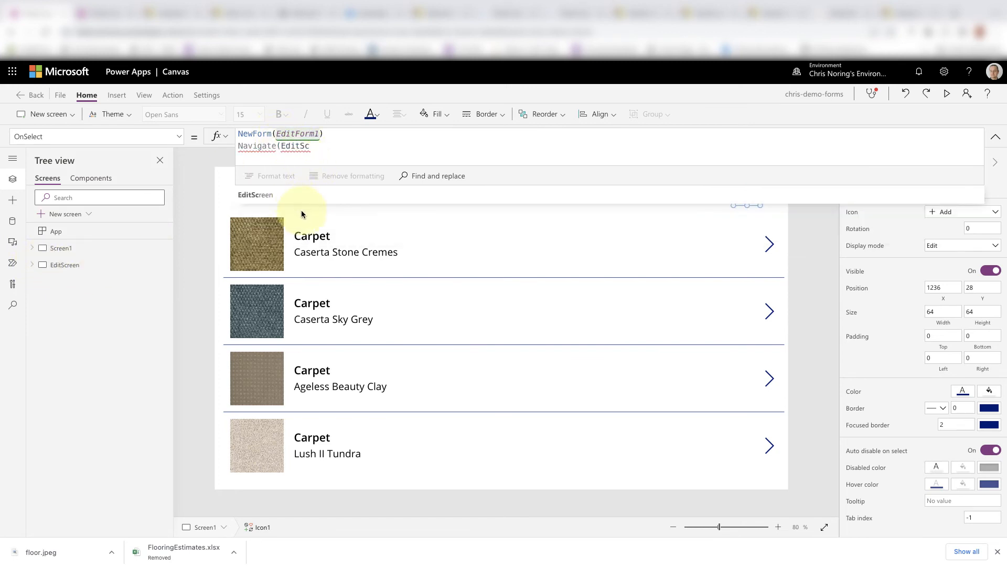
pyautogui.click(298, 193)
# Step: Separate the two calls with a semicolon and complete the Navigate call with the ScreenTransition.Fade transition
pyautogui.write(',')
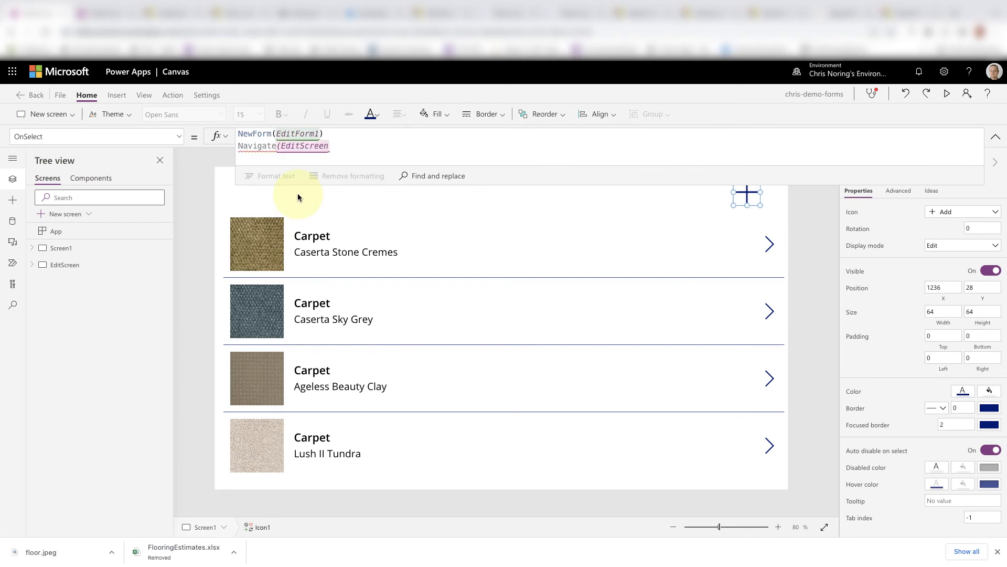
pyautogui.write(';')
pyautogui.press('Down')
pyautogui.press('Right')
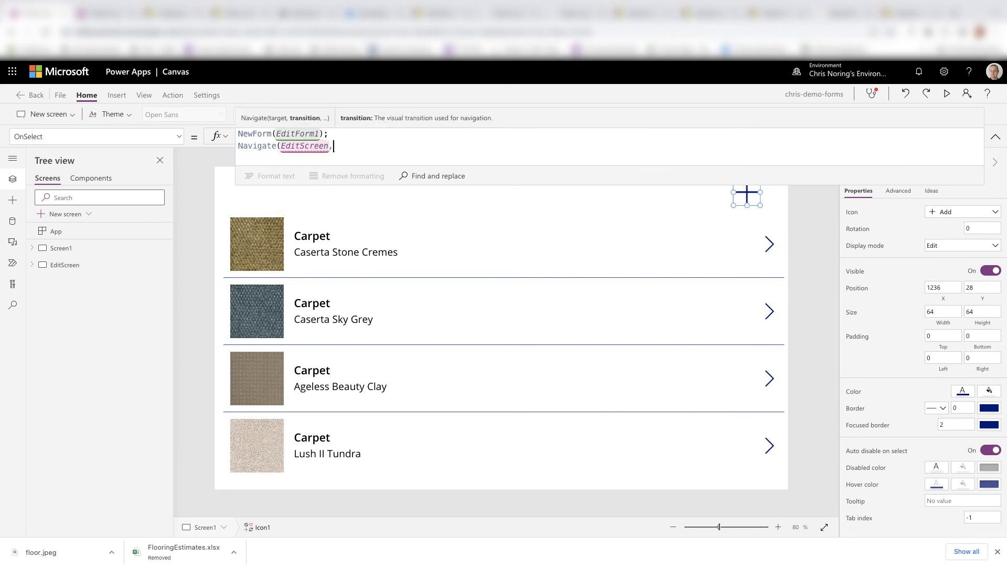
pyautogui.press('BackSpace')
pyautogui.write(',')
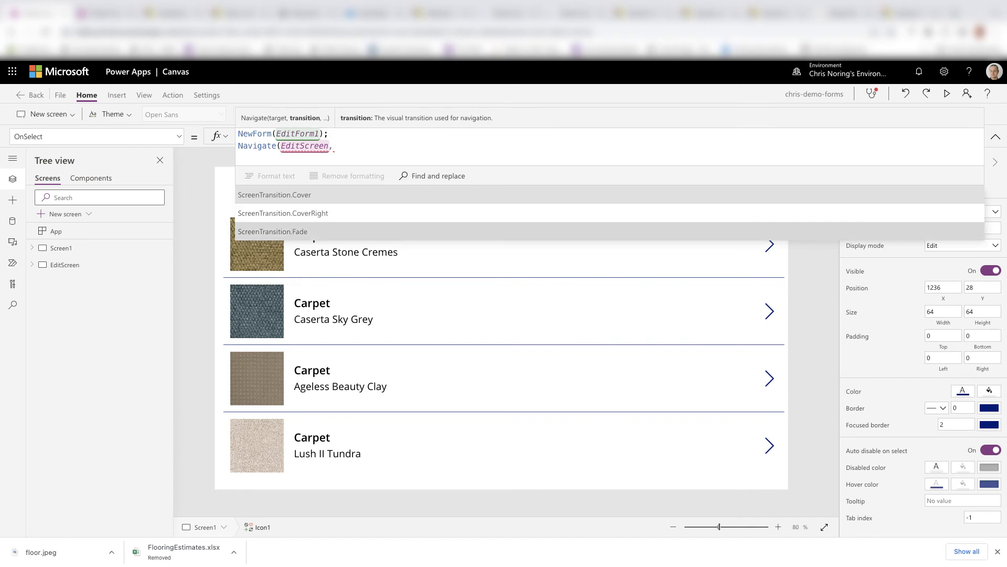
pyautogui.click(283, 232)
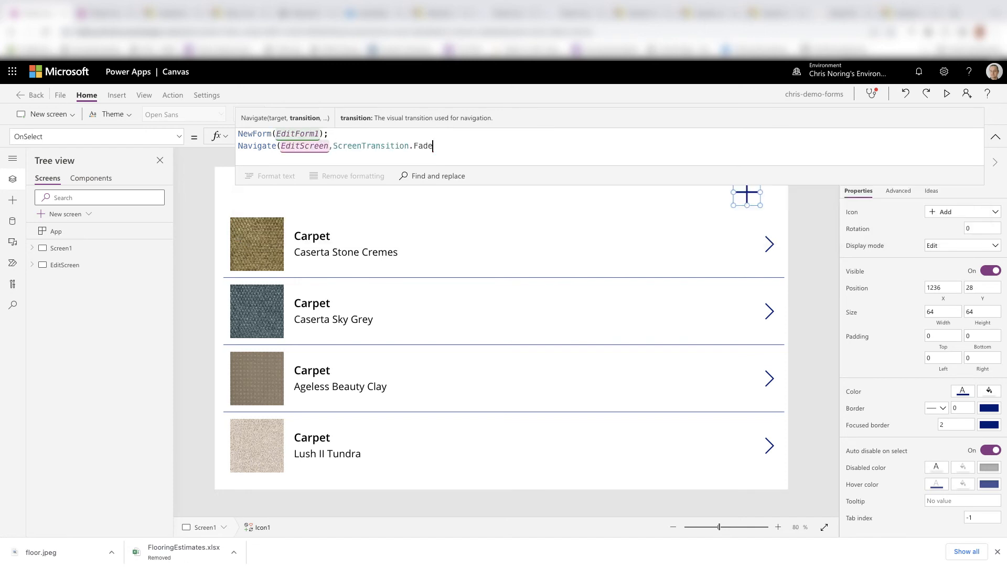
pyautogui.click(304, 133)
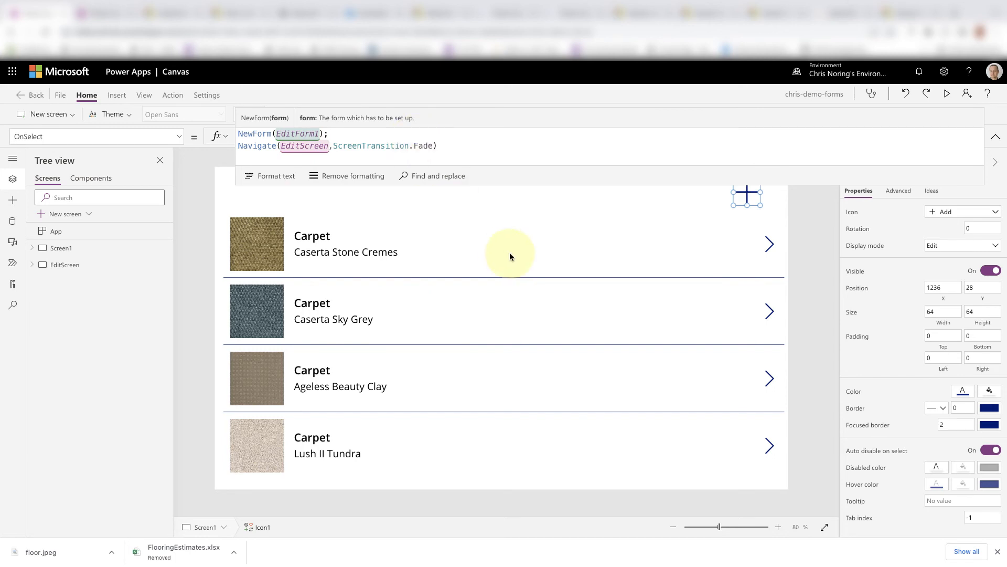
pyautogui.click(461, 146)
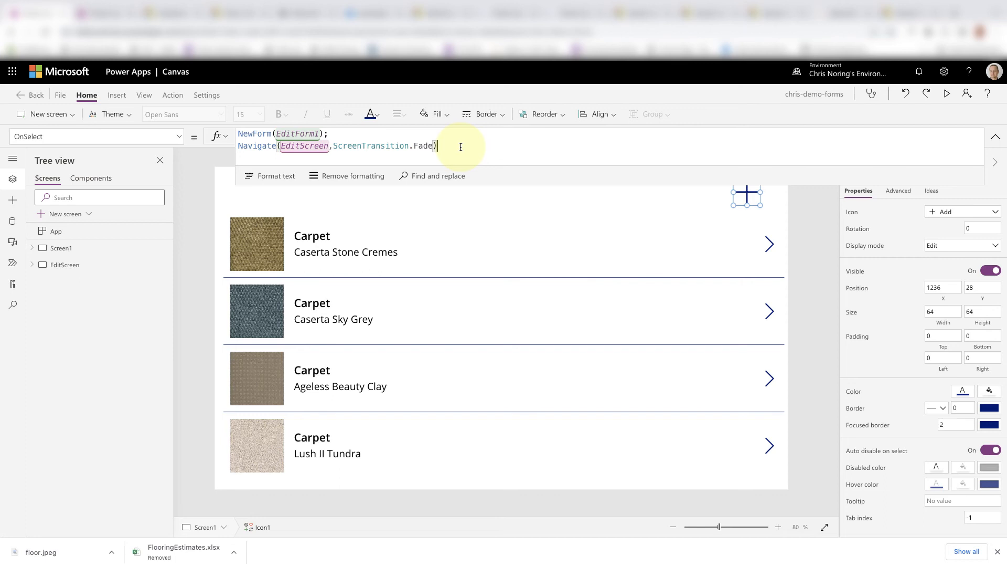
# Step: Preview the app from Screen1 and open a blank form through the Add icon
pyautogui.click(61, 248)
pyautogui.click(949, 93)
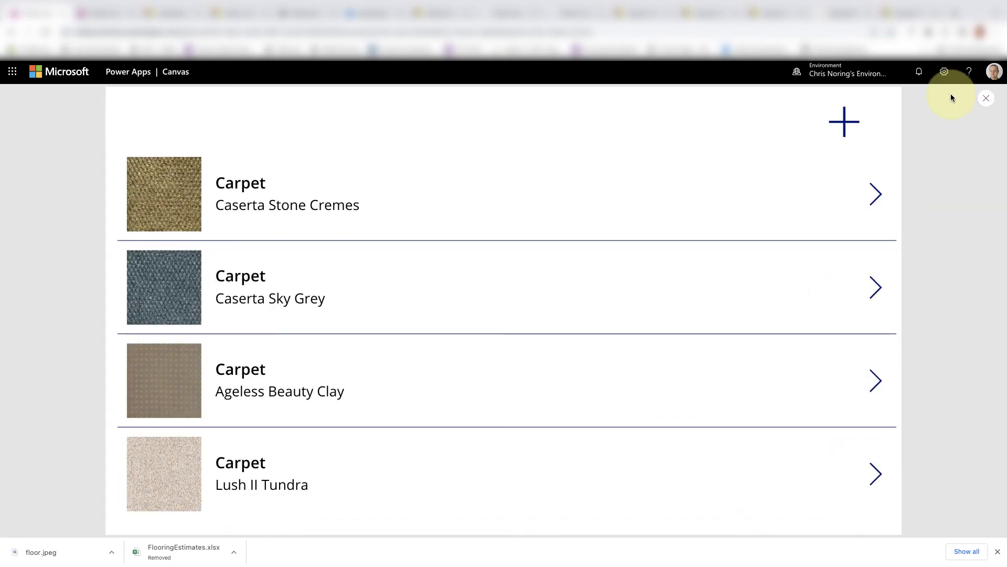
pyautogui.click(846, 119)
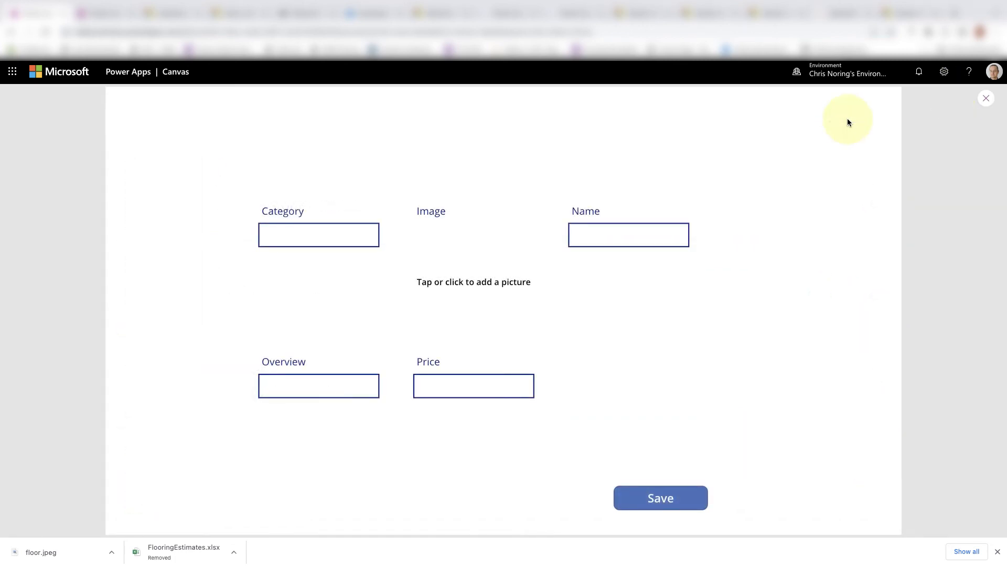
# Step: Fill in the new item with Category Computer, Name Mouse, Overview "to click with" and Price 5, and save it
pyautogui.click(325, 236)
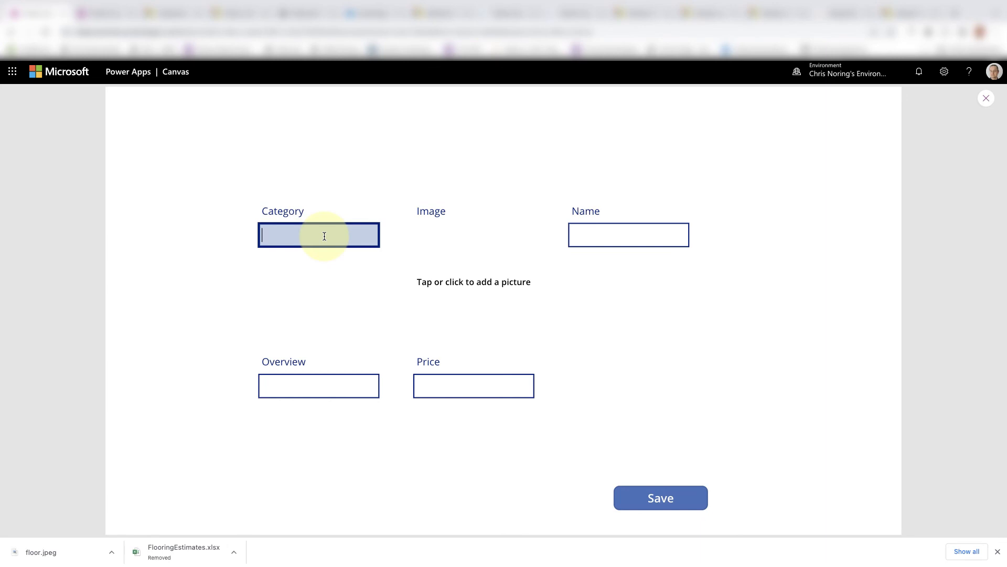
pyautogui.write('Computer')
pyautogui.click(589, 234)
pyautogui.write('M')
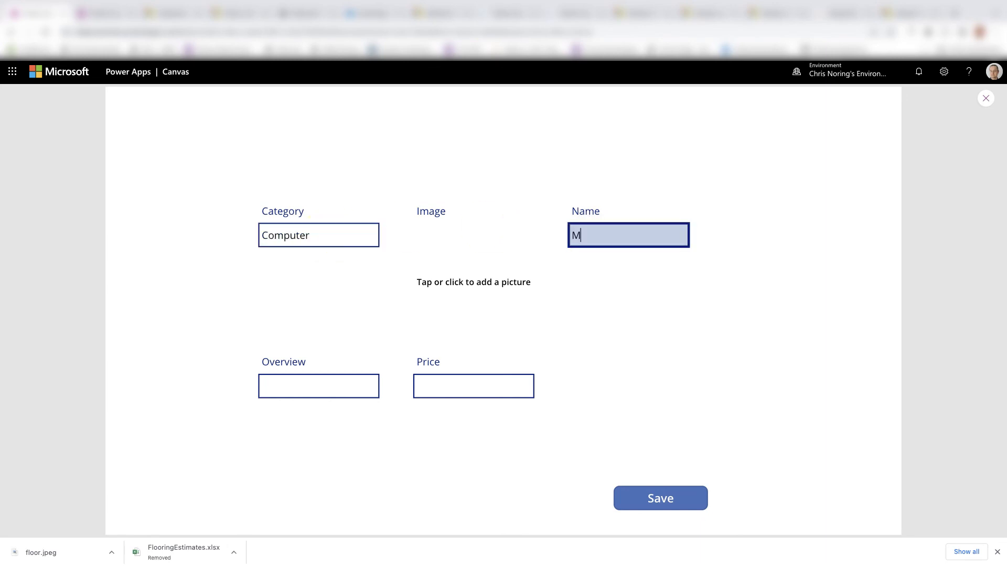
pyautogui.write('ouse')
pyautogui.click(339, 388)
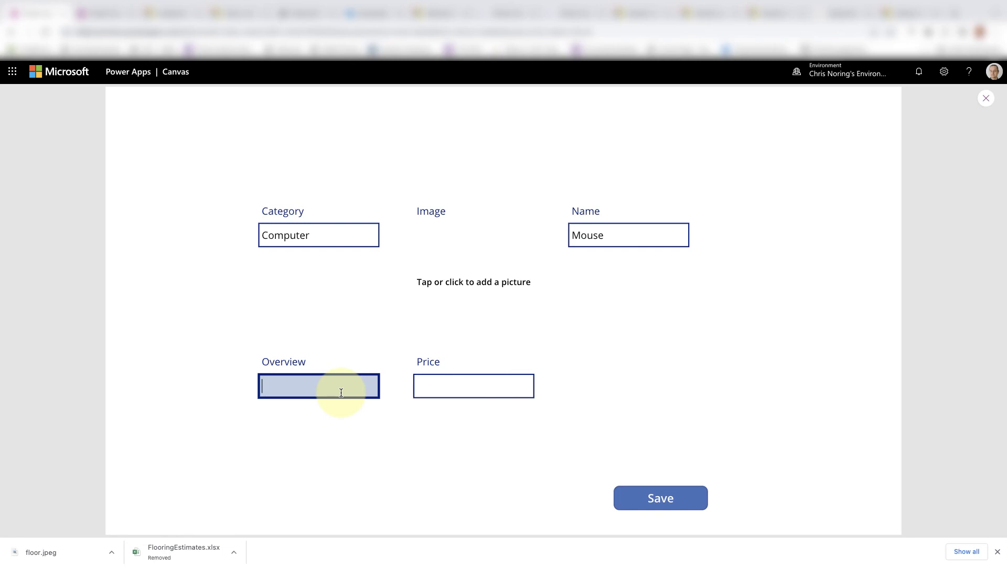
pyautogui.write('to click with')
pyautogui.click(467, 385)
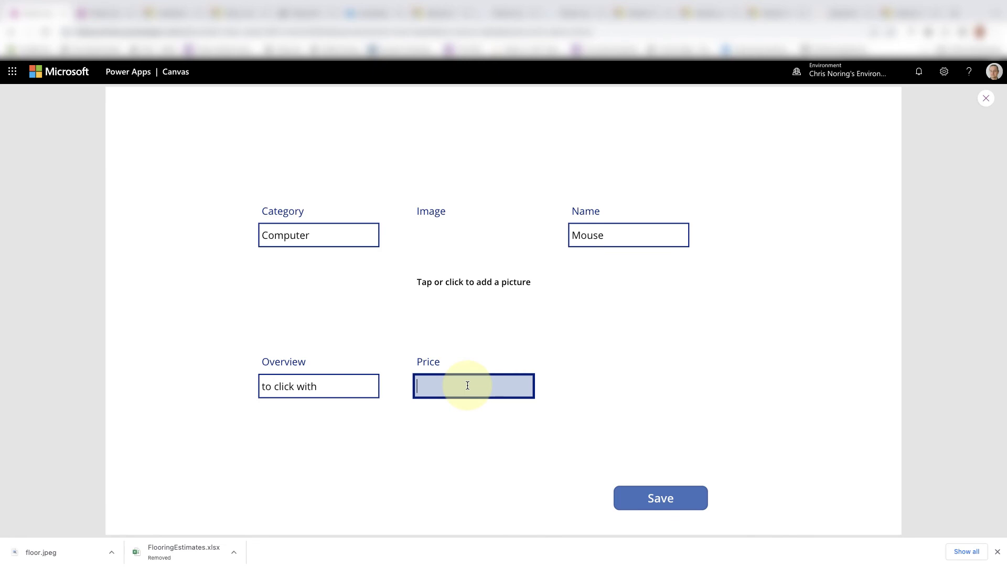
pyautogui.write('5')
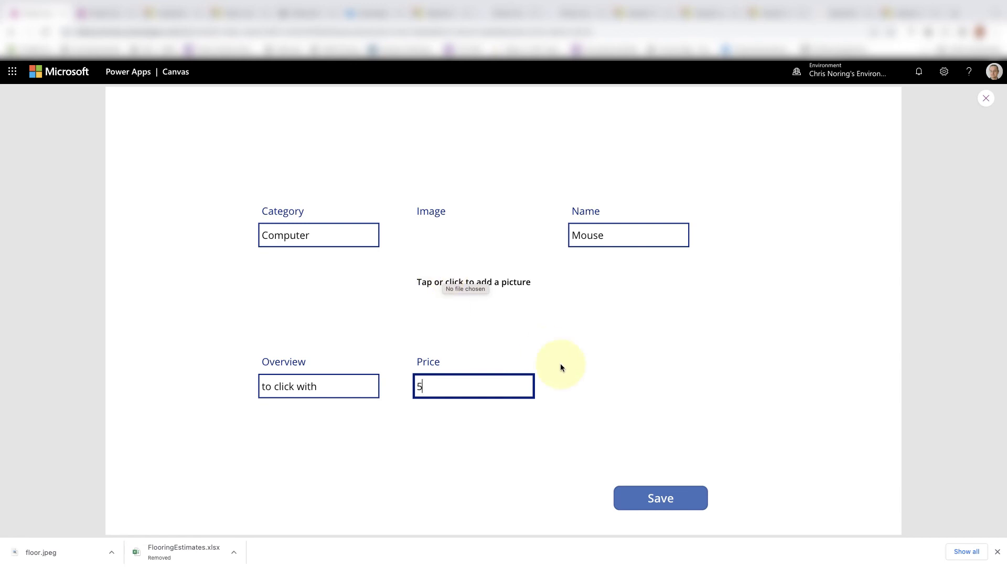
pyautogui.click(661, 498)
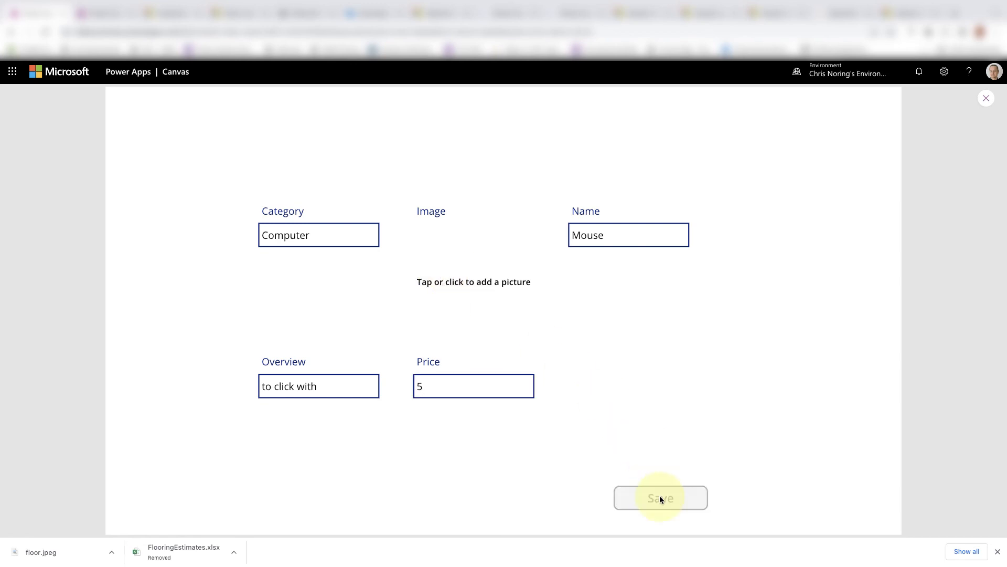
# Step: Find the new Computer item at the end of the gallery and open it through its arrow
pyautogui.scroll(-1, 656, 425)
pyautogui.scroll(-20, 656, 424)
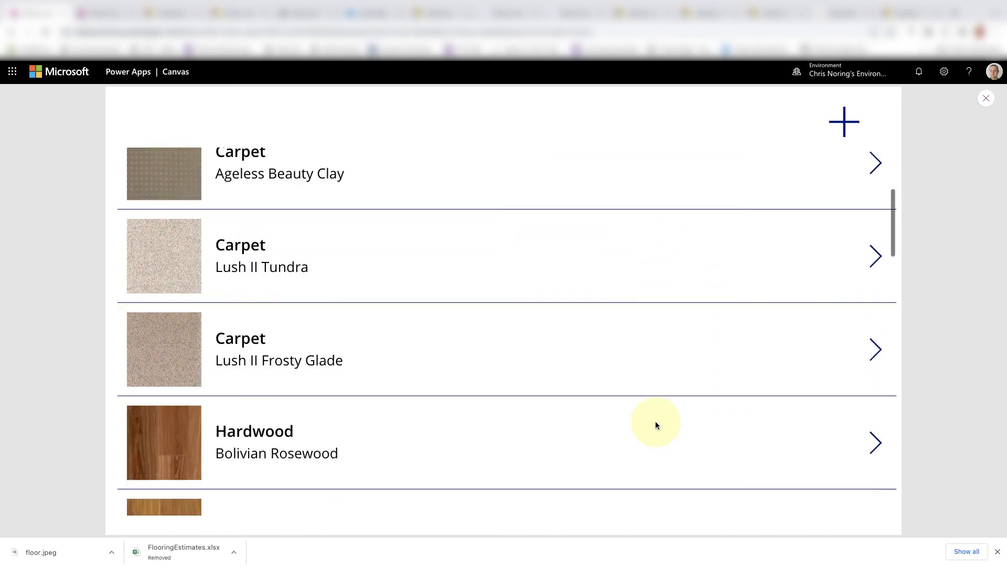
pyautogui.scroll(-8, 656, 424)
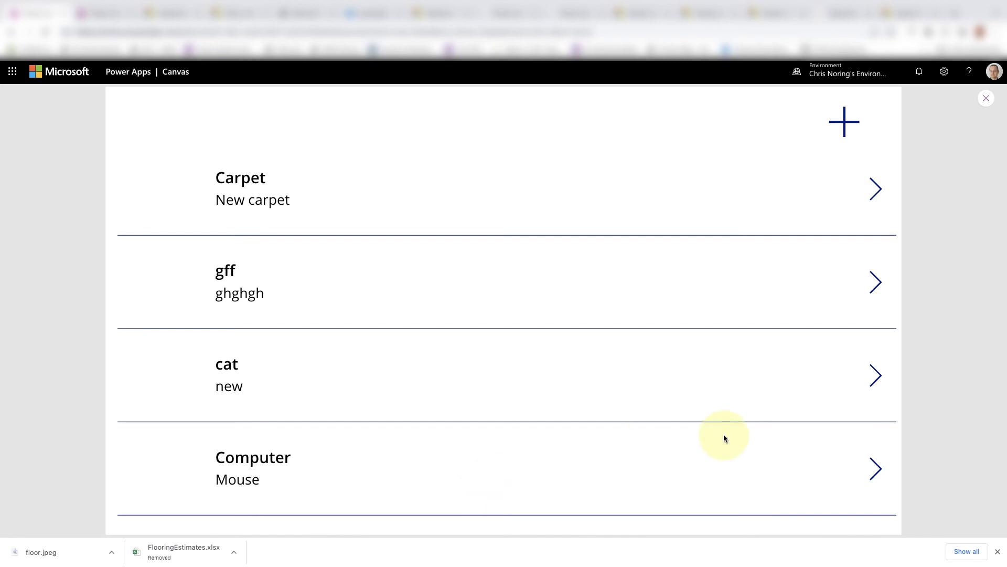
pyautogui.click(871, 468)
# Step: Change the item's Name to 2 Mice and its Price to 10, save the record, and close the preview
pyautogui.click(592, 233)
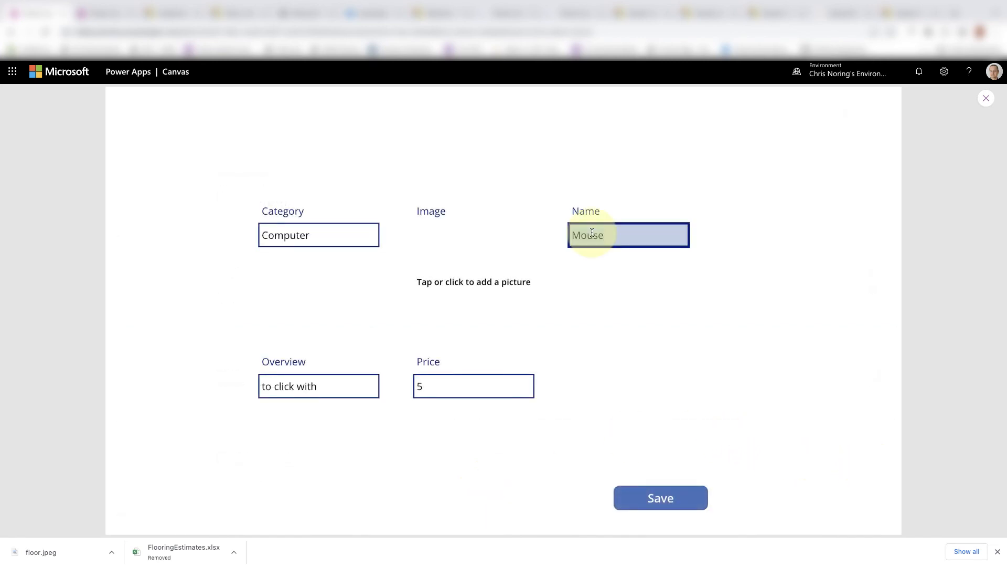
pyautogui.doubleClick(592, 232)
pyautogui.write('Mice')
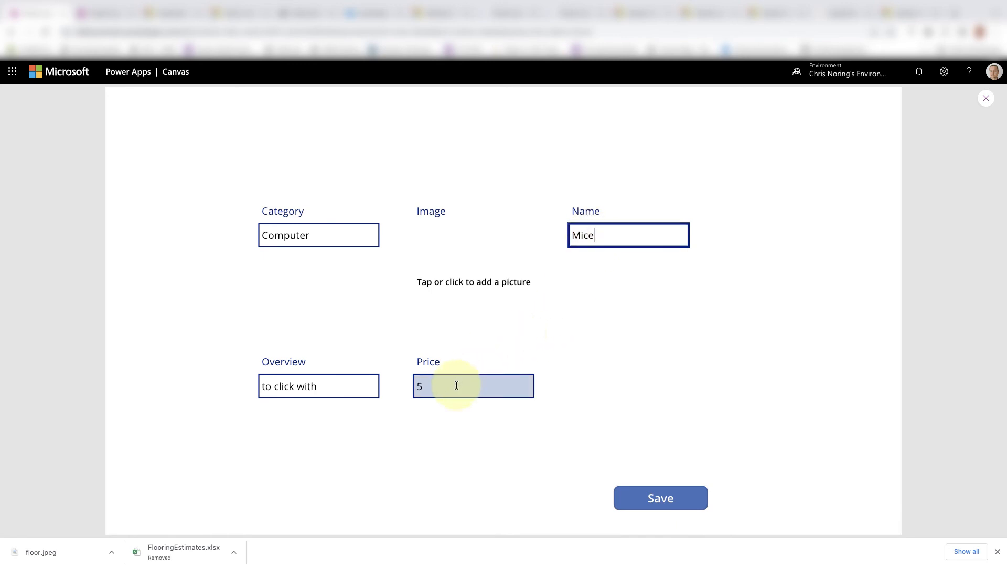
pyautogui.click(456, 385)
pyautogui.press('BackSpace')
pyautogui.write('10')
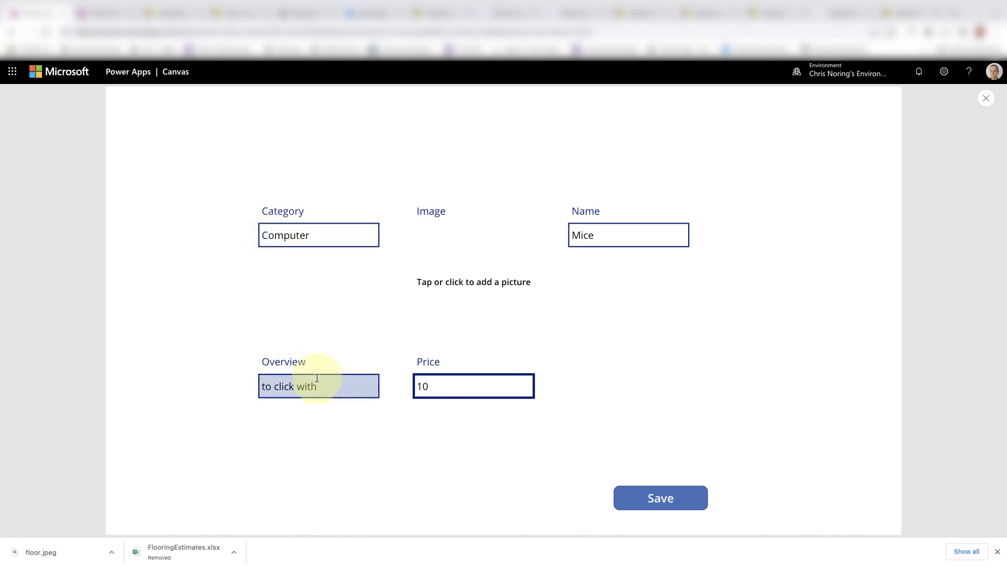
pyautogui.click(573, 232)
pyautogui.write('2')
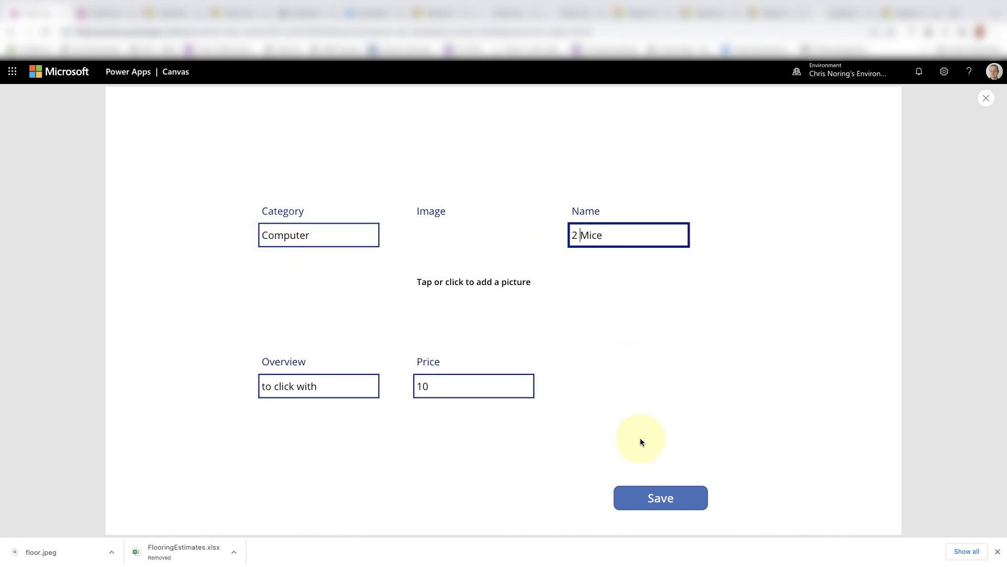
pyautogui.click(646, 497)
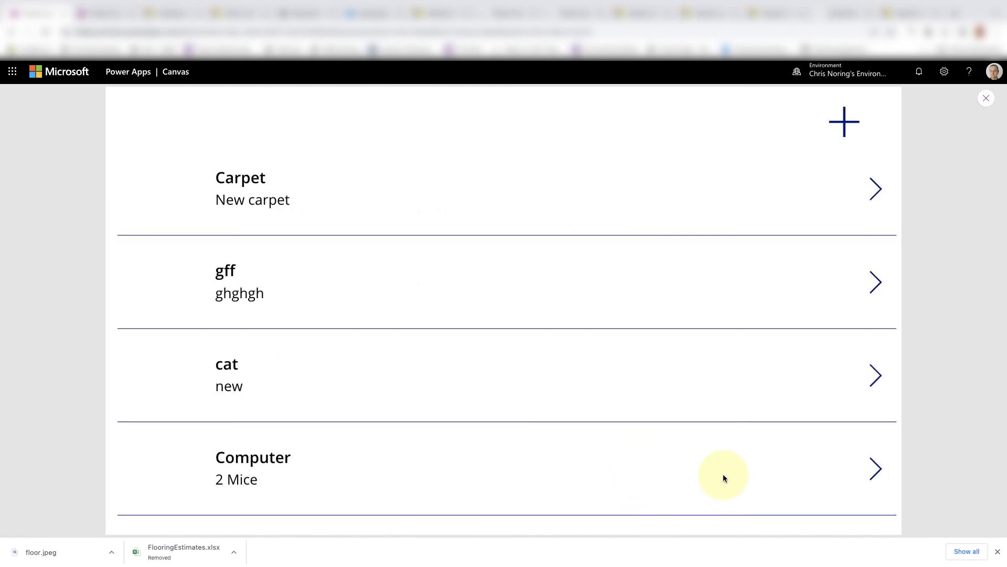
pyautogui.press('Escape')
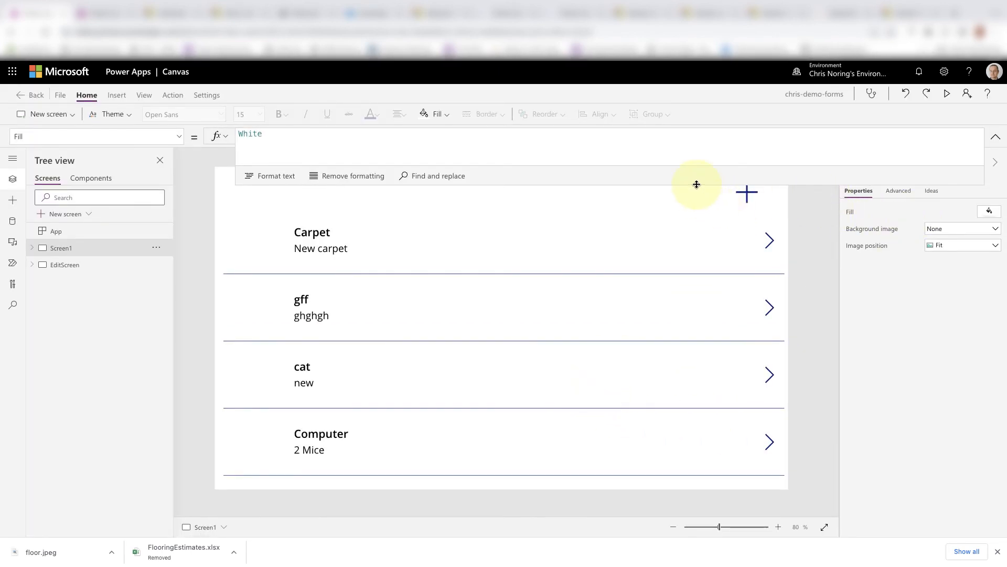
# Step: Collapse the formula bar, show EditScreen, and expand Screen1's controls in the tree
pyautogui.moveTo(697, 184); pyautogui.dragTo(684, 146)
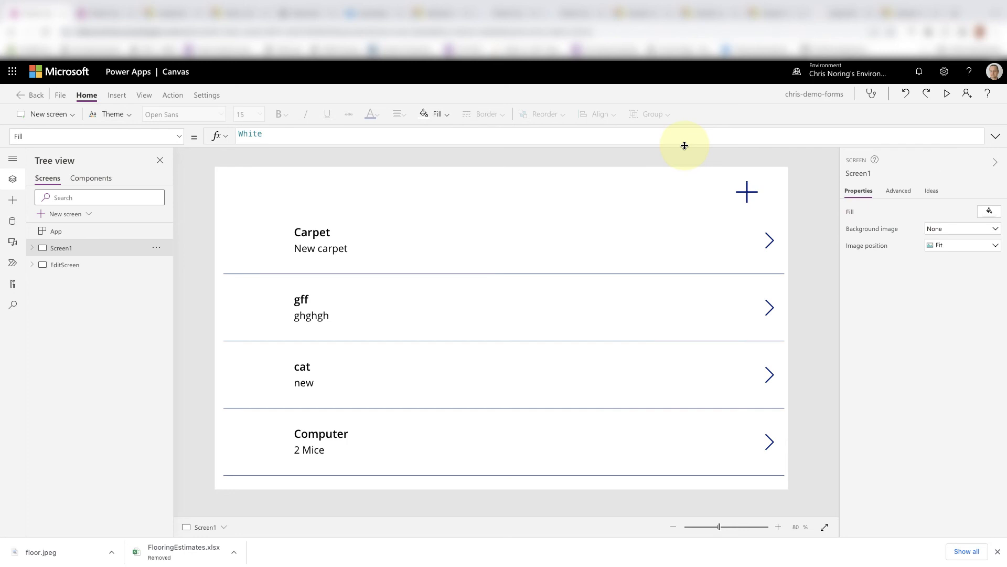
pyautogui.click(90, 266)
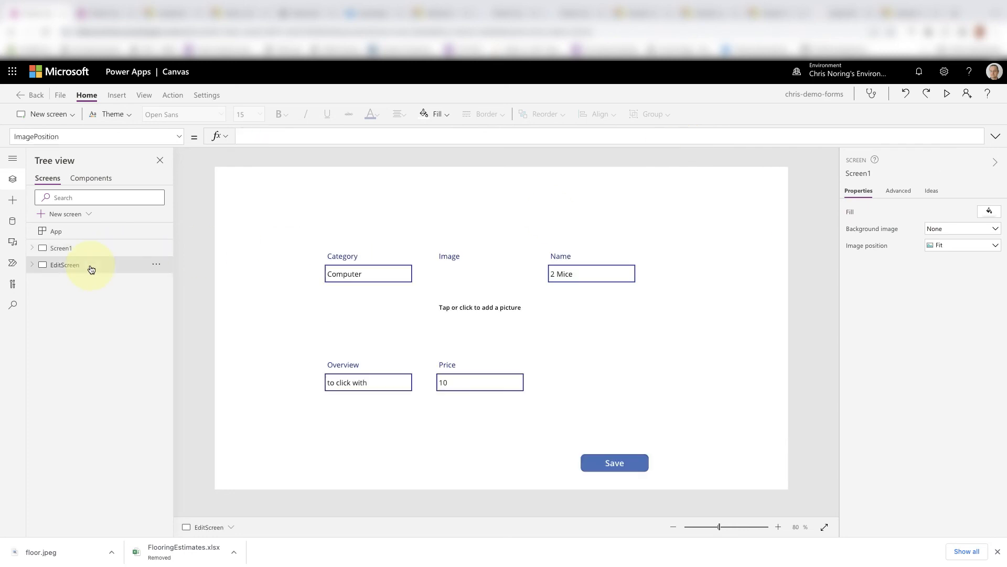
pyautogui.click(32, 248)
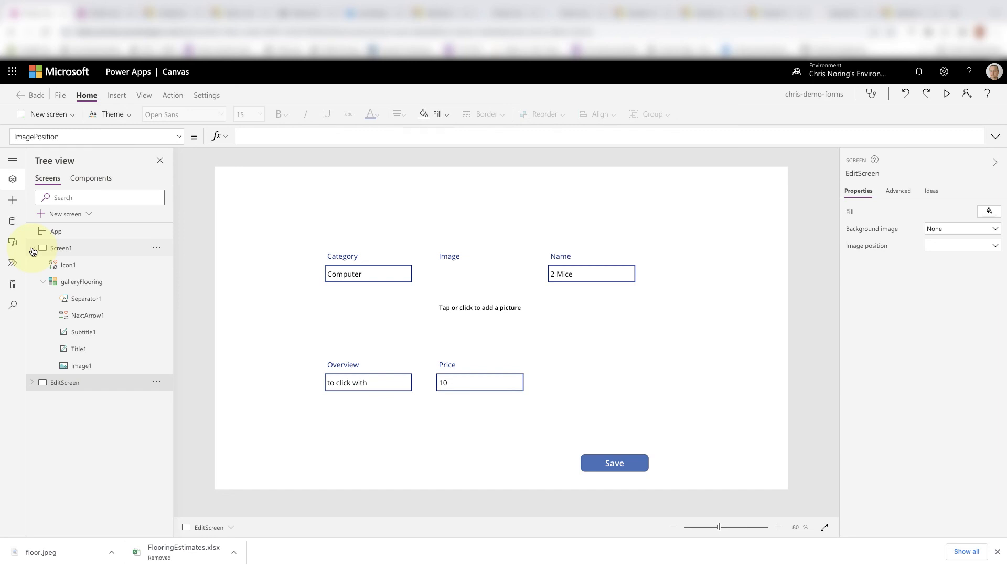
# Step: Review the flooring gallery on Screen1 and the full OnSelect formula of its Add icon
pyautogui.click(87, 282)
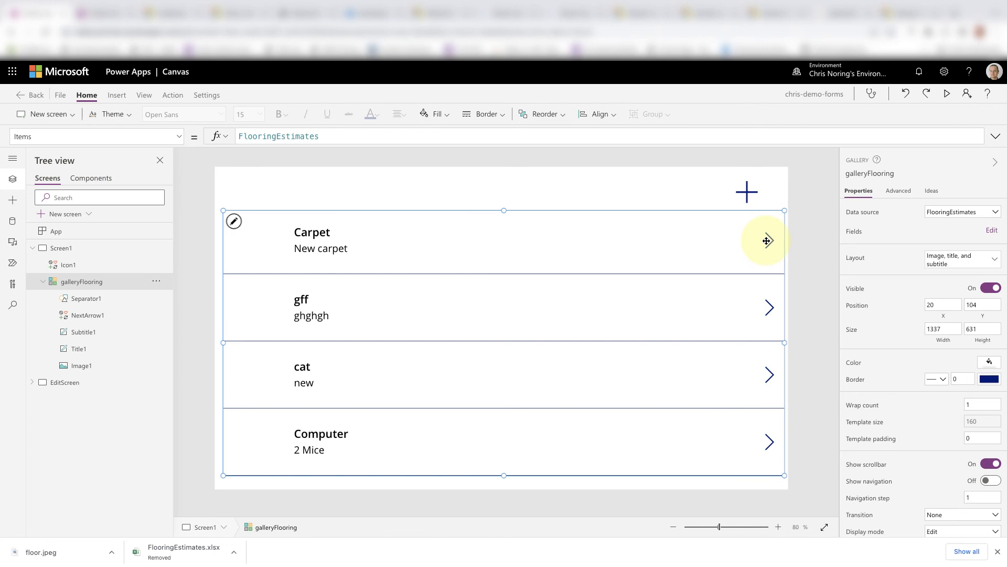
pyautogui.click(747, 191)
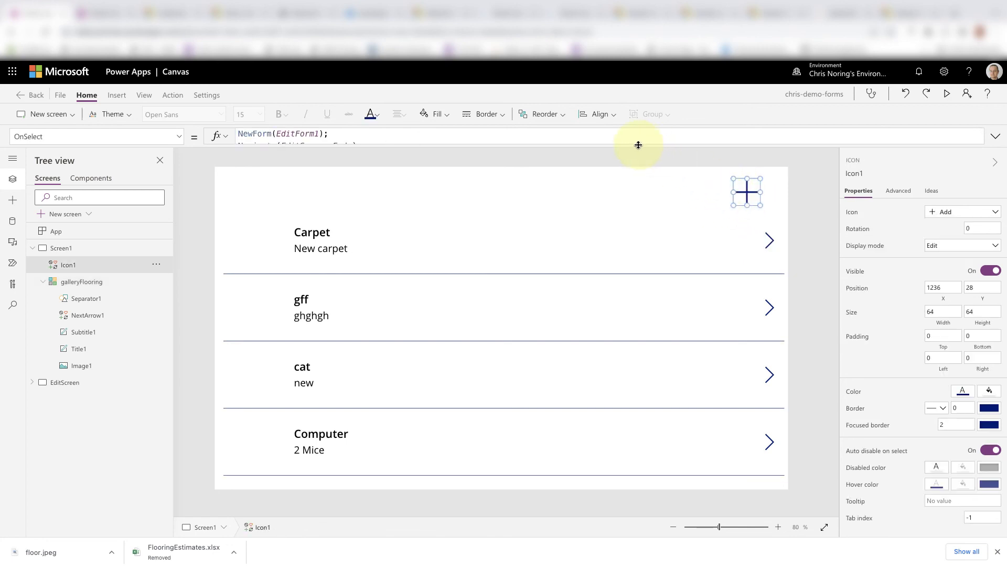
pyautogui.moveTo(639, 141); pyautogui.dragTo(640, 159)
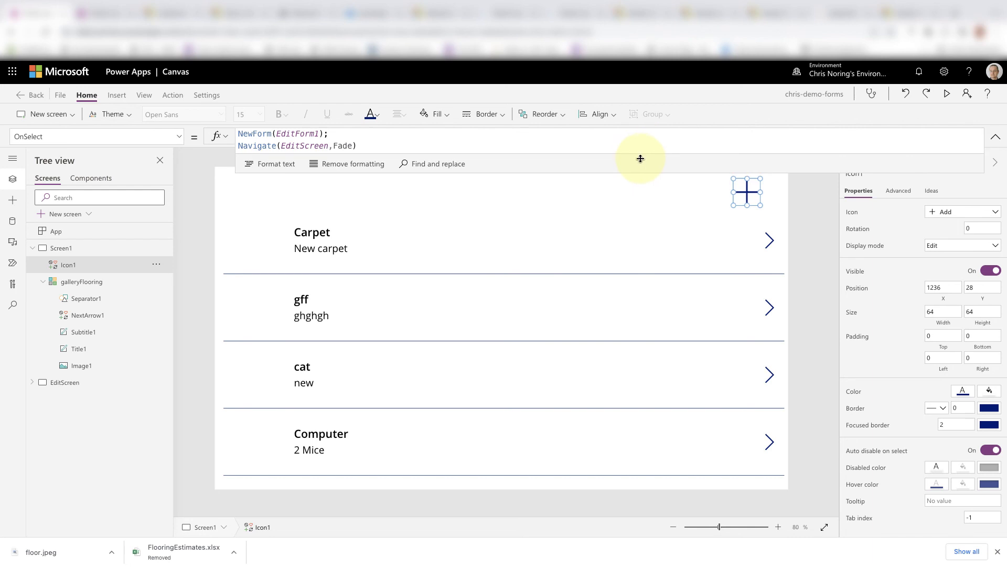
pyautogui.doubleClick(255, 134)
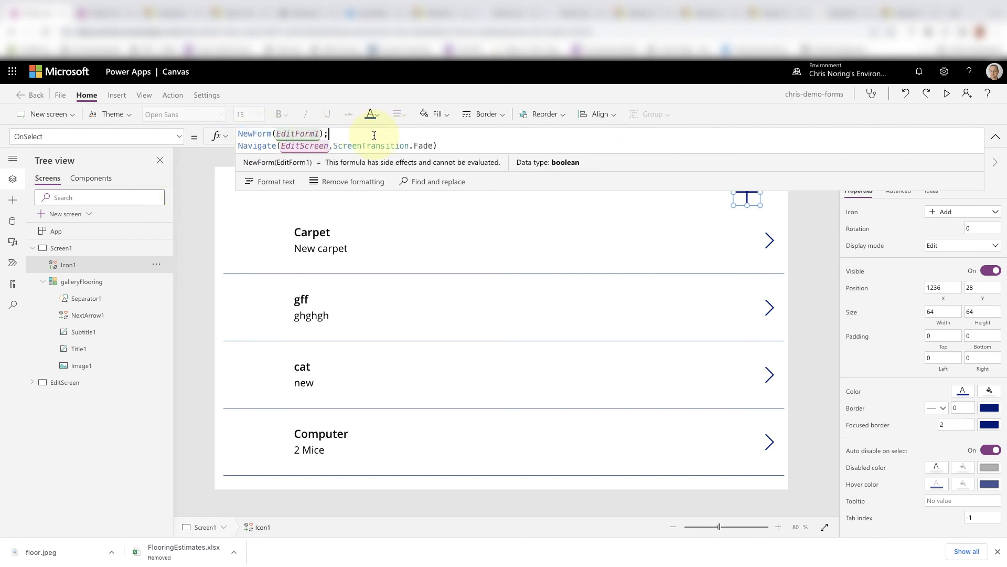
pyautogui.click(200, 226)
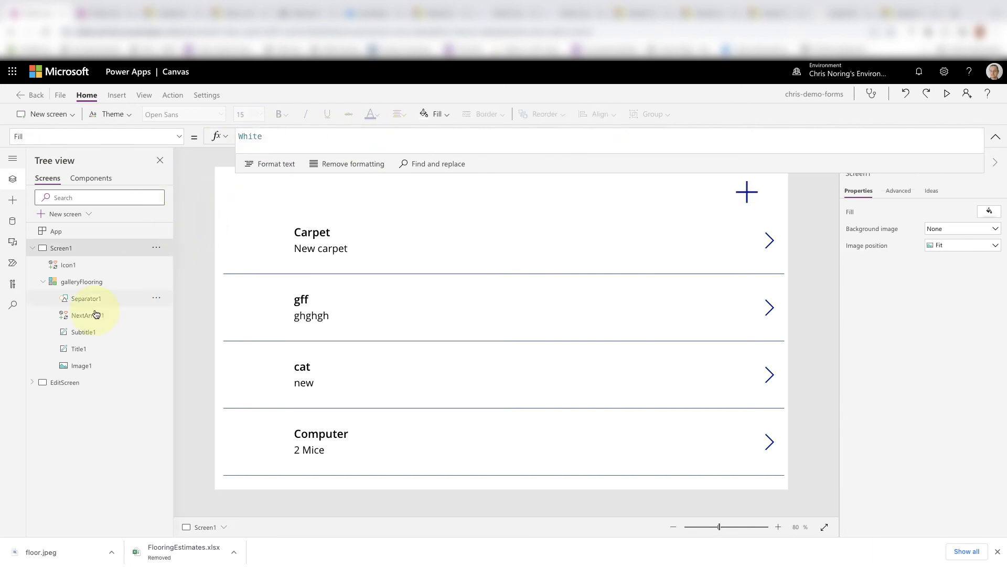
# Step: Expand EditScreen's controls and examine the Item formula that ties EditForm1 to the gallery
pyautogui.click(66, 383)
pyautogui.click(36, 384)
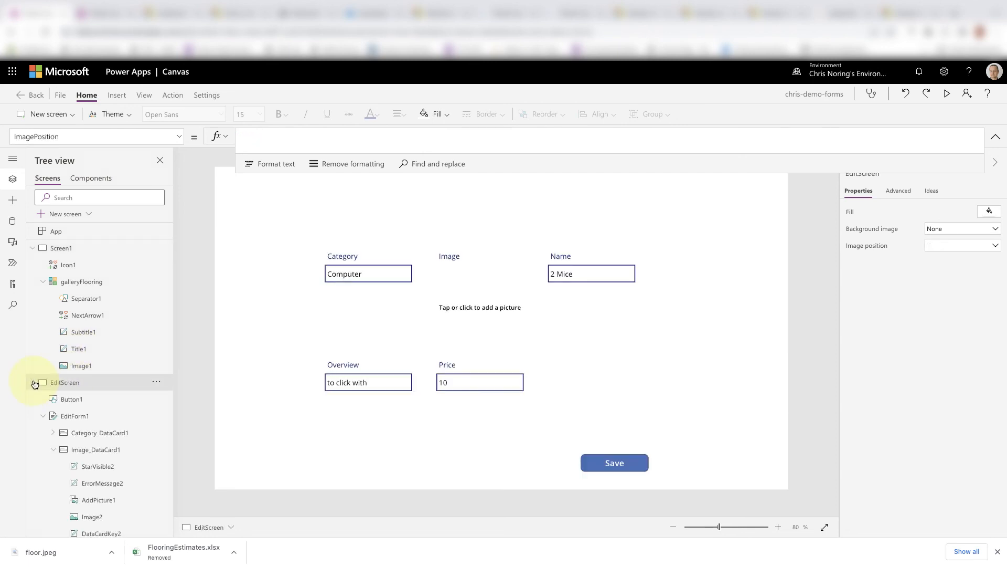
pyautogui.click(66, 417)
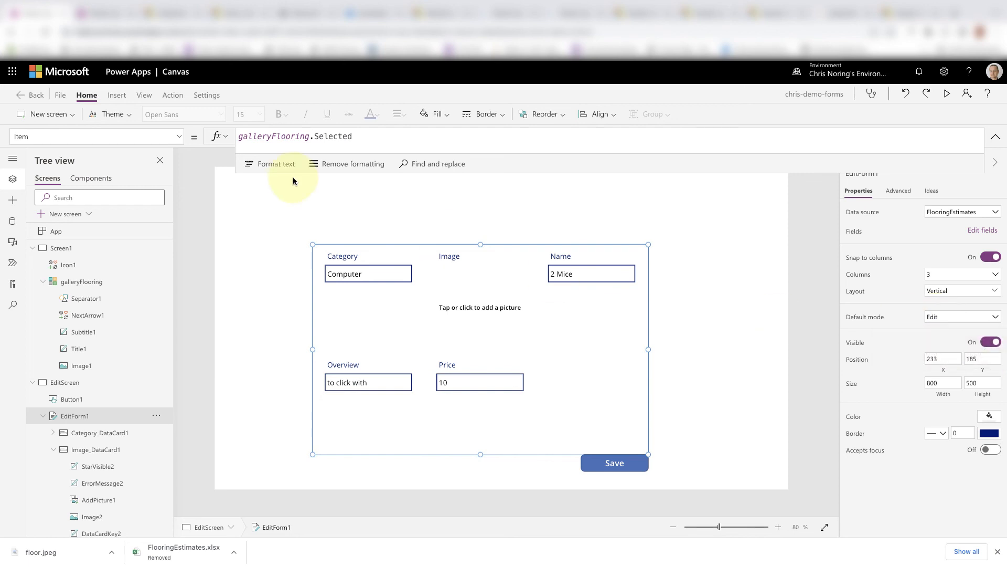
pyautogui.click(330, 139)
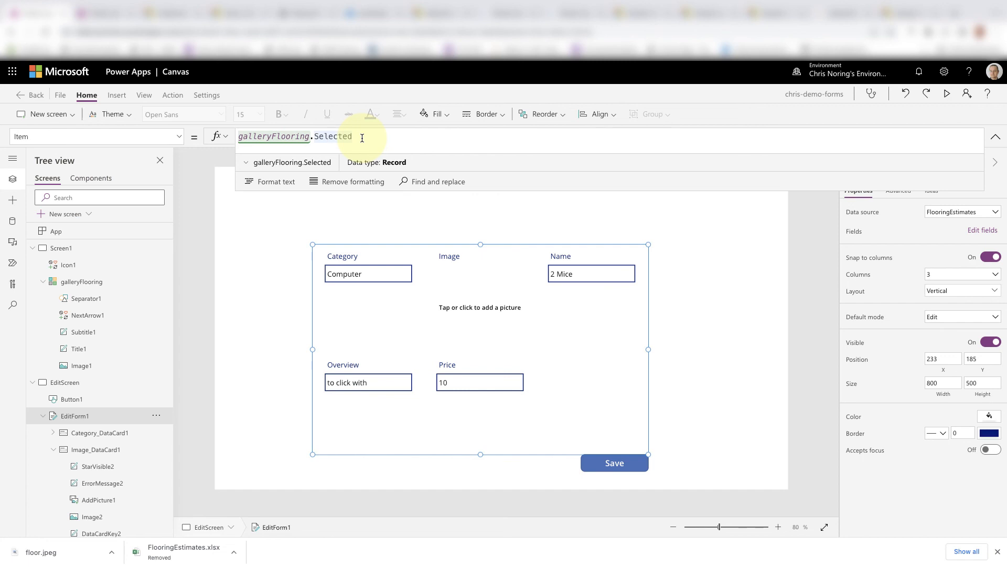
pyautogui.click(804, 297)
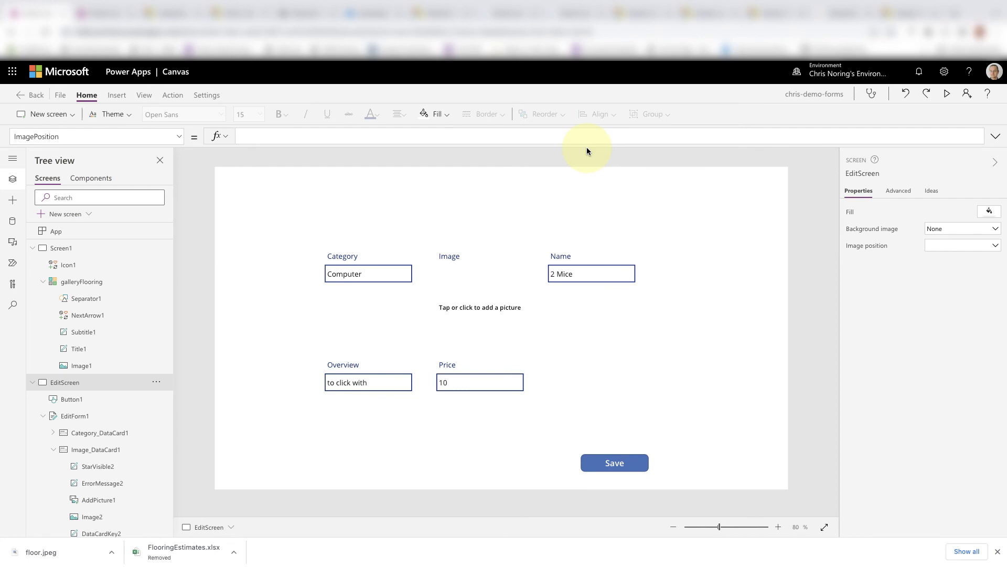
pyautogui.click(27, 95)
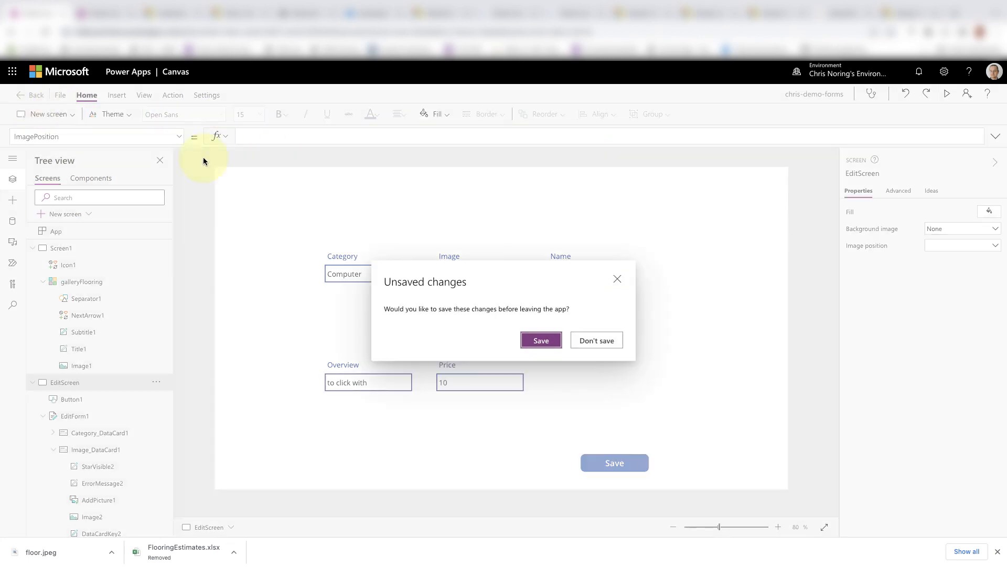
pyautogui.click(541, 340)
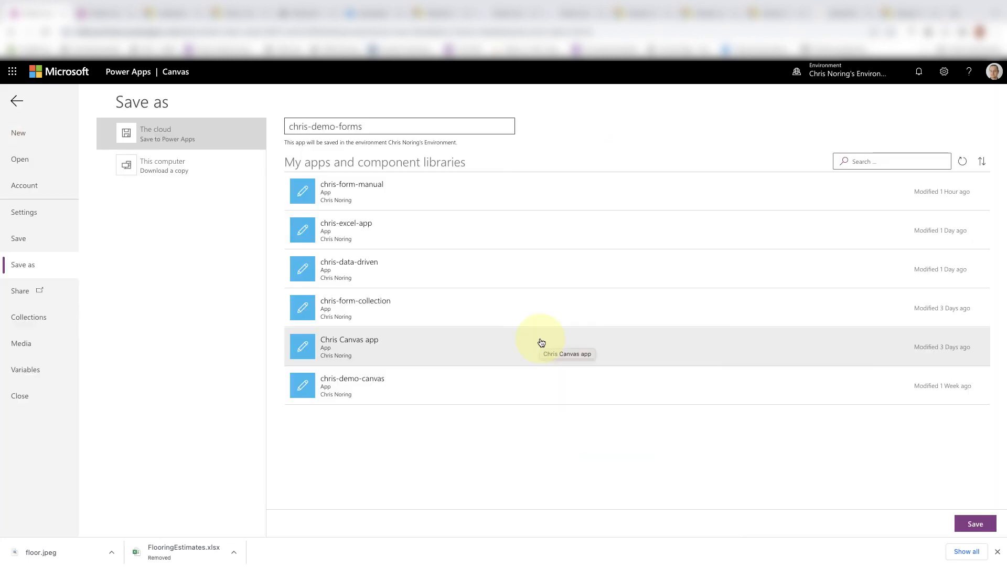
pyautogui.click(18, 102)
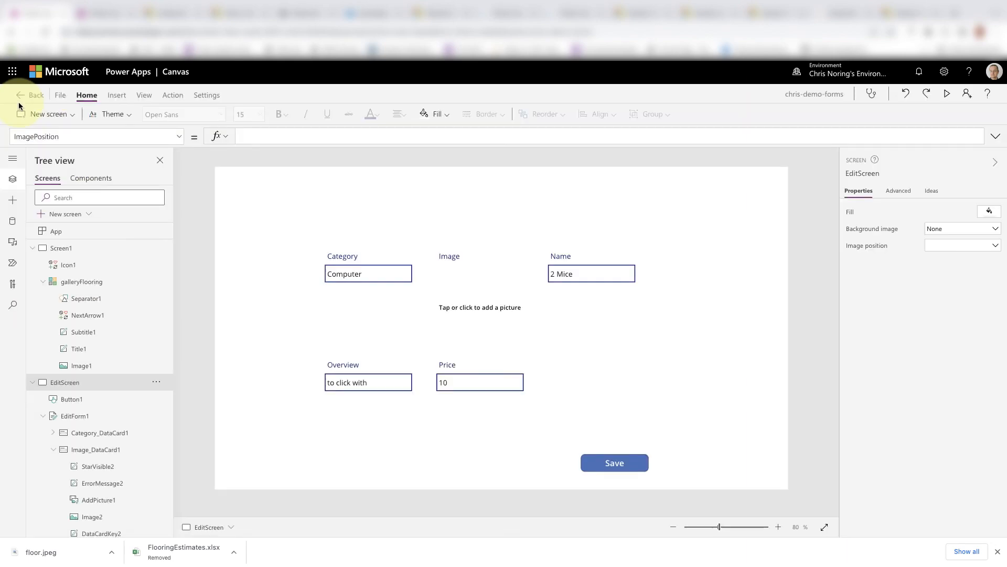
# Step: Leave the app editor and return to the home page without saving the changes
pyautogui.click(19, 95)
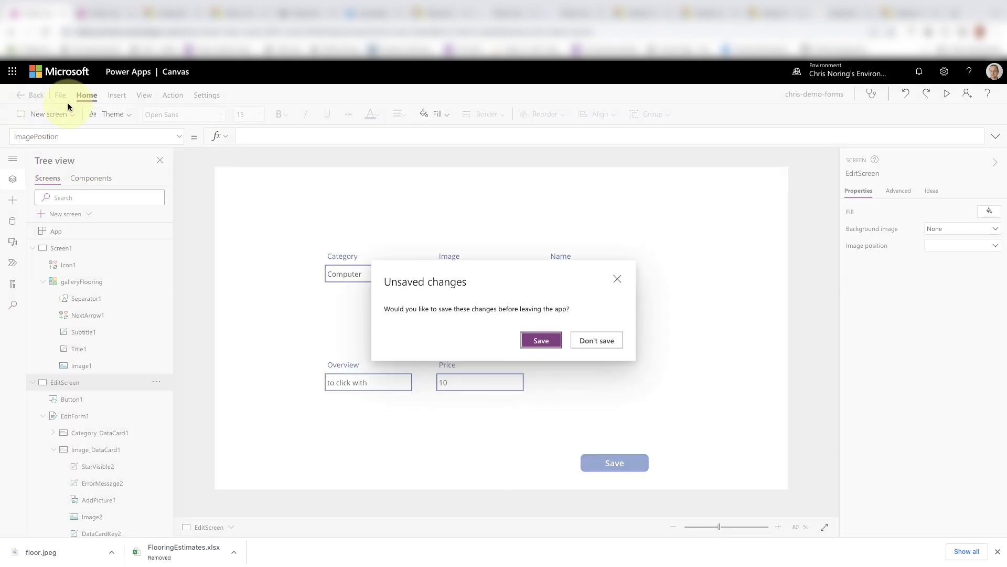
pyautogui.click(588, 341)
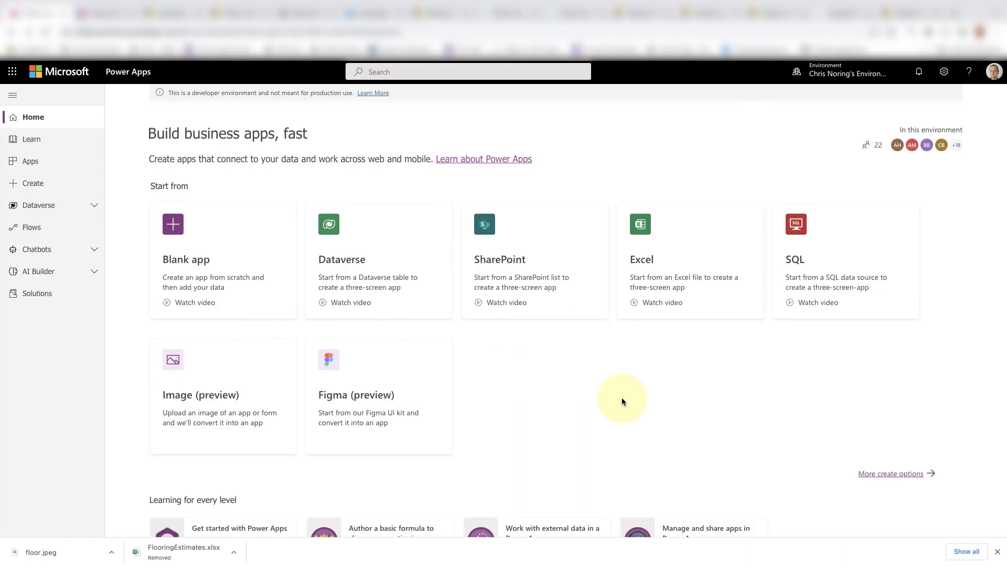